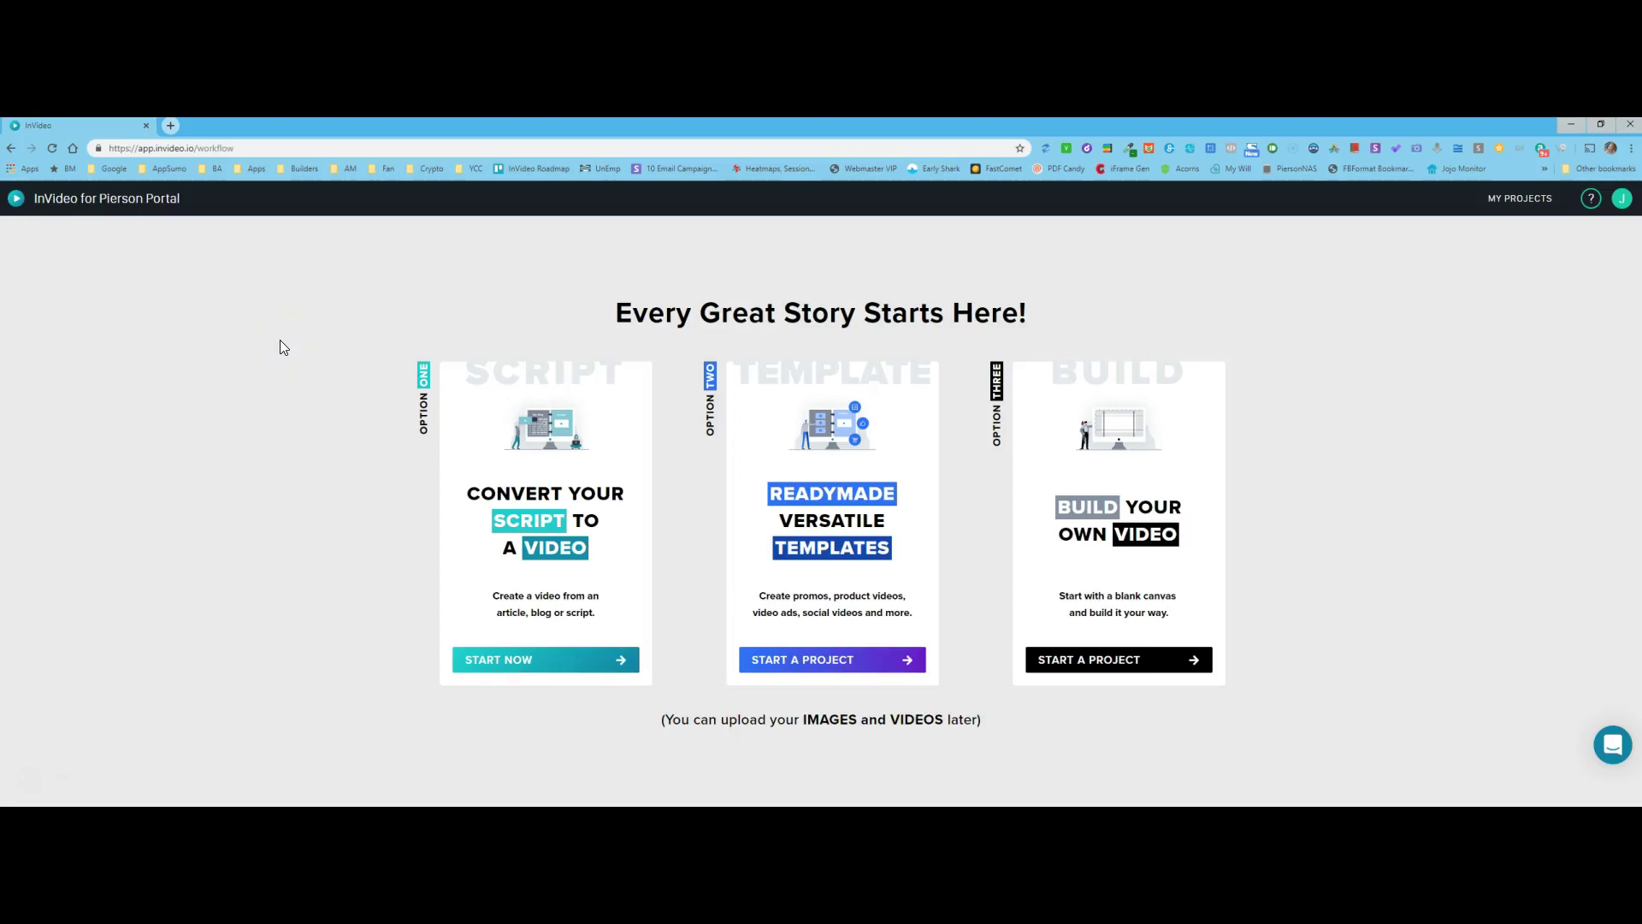
Start a new project from Templates and browse the template gallery
click(267, 348)
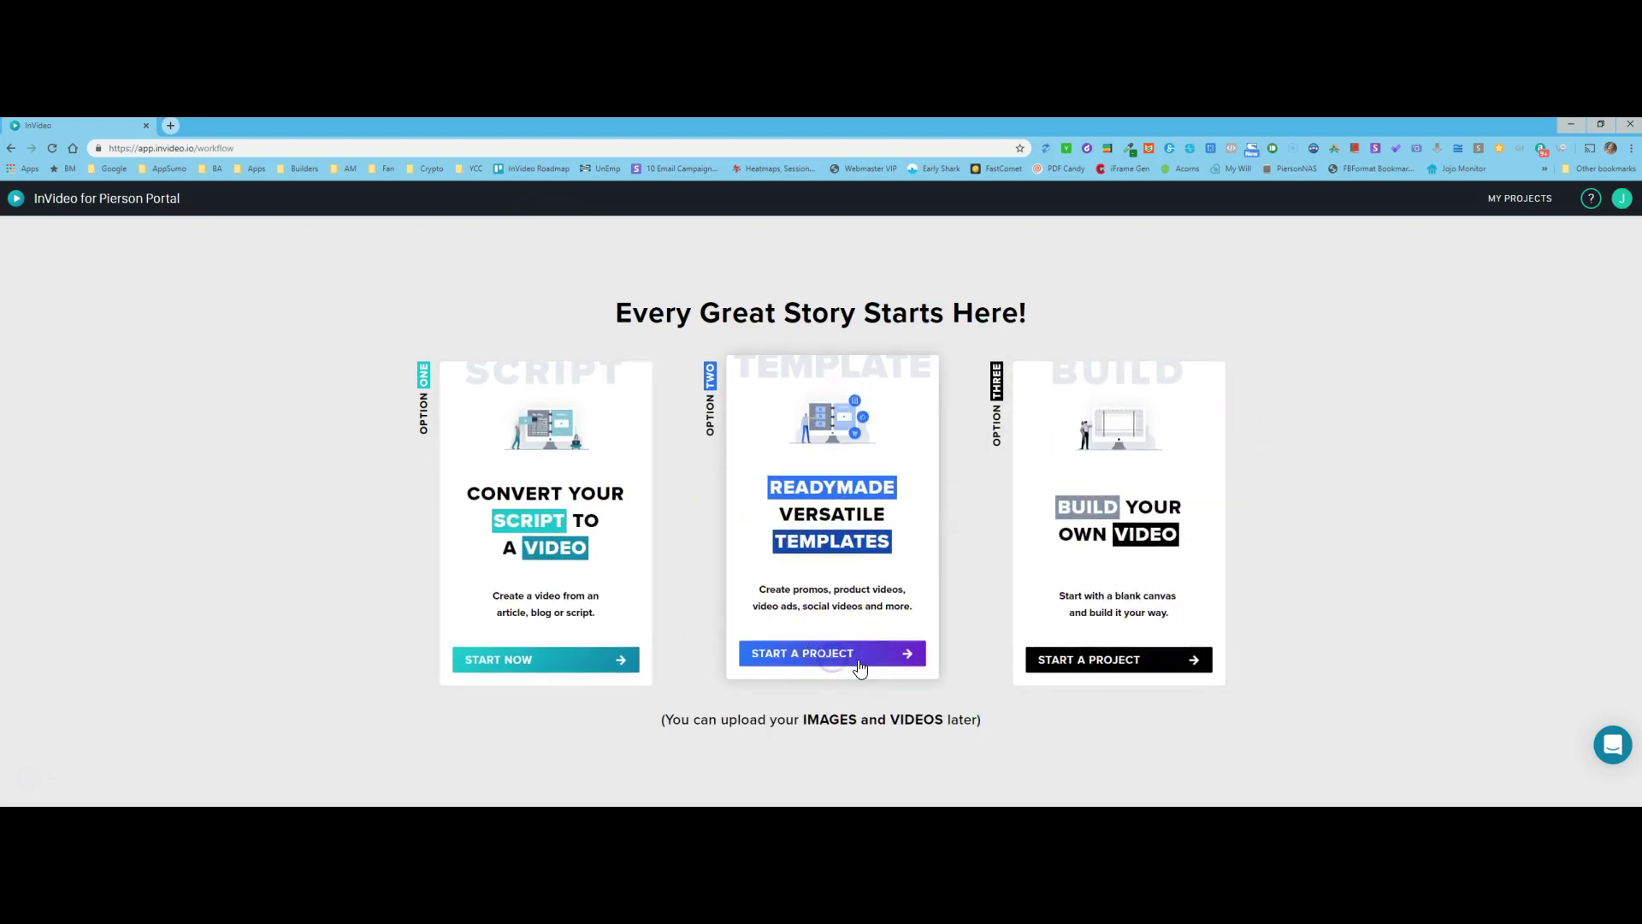
click(859, 669)
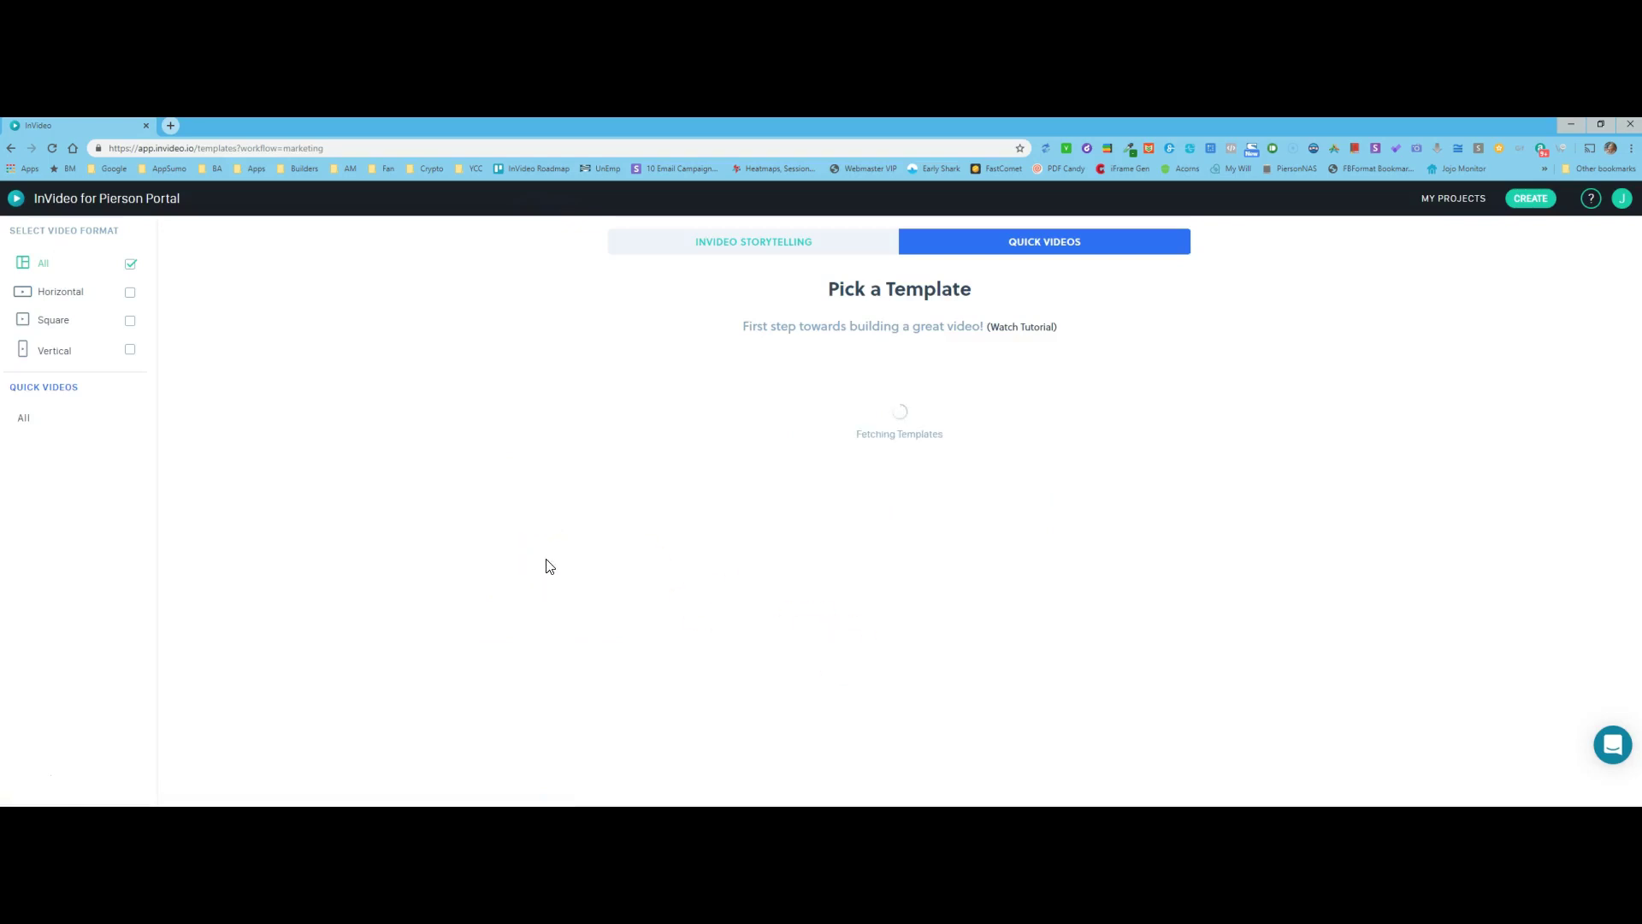
click(1039, 489)
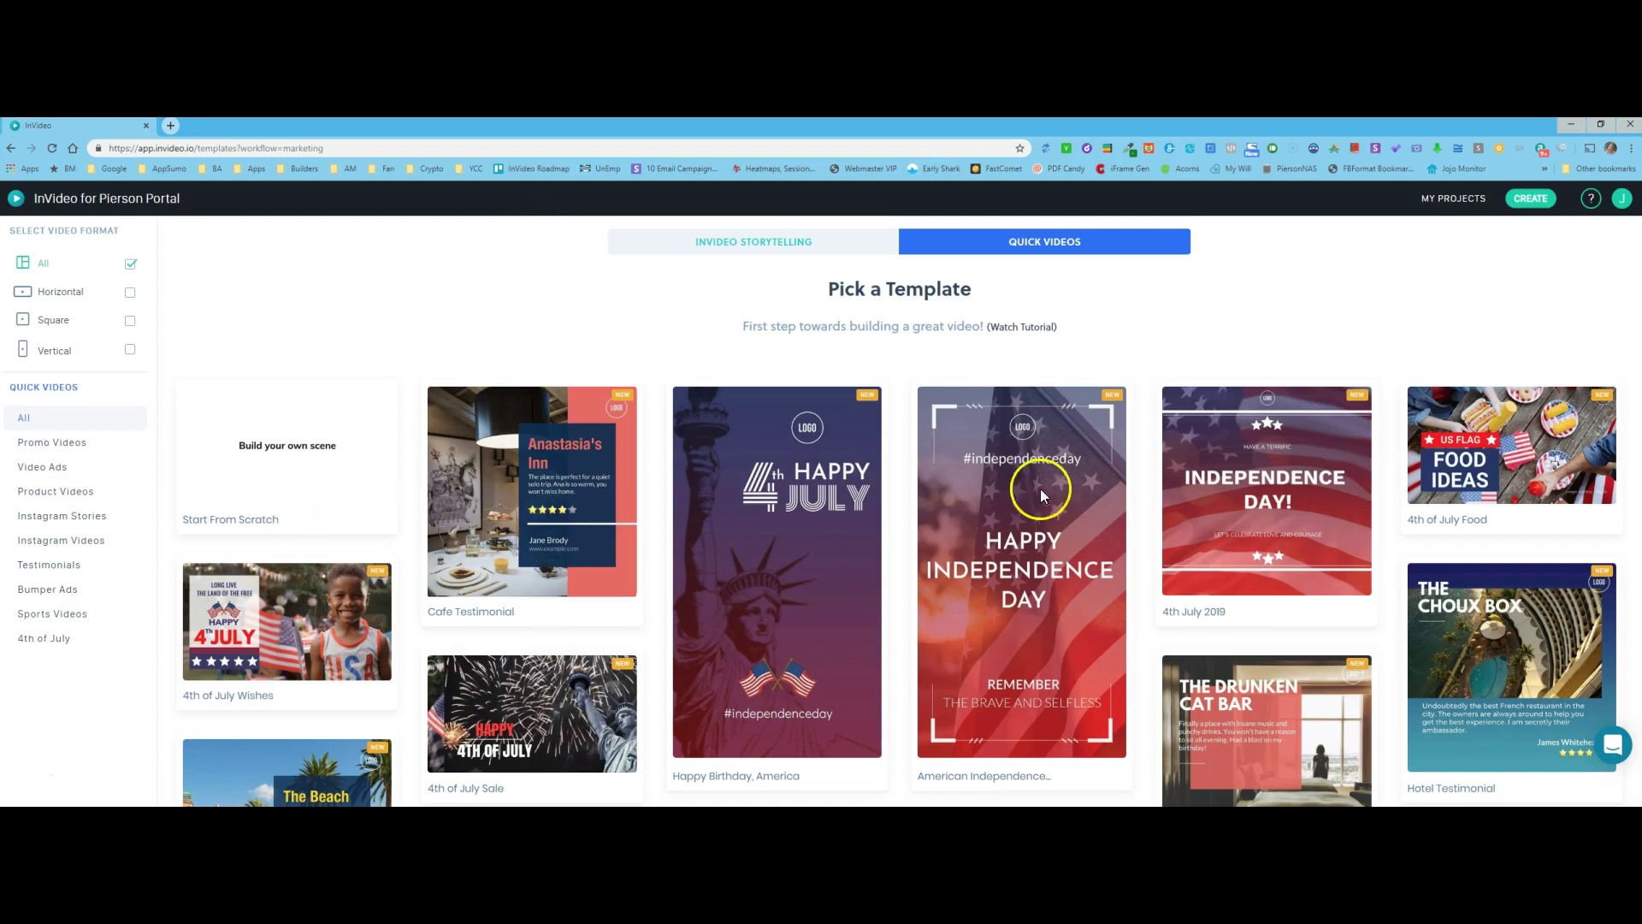
scroll(1119, 587, down, 1)
scroll(1082, 599, down, 4)
scroll(708, 580, down, 3)
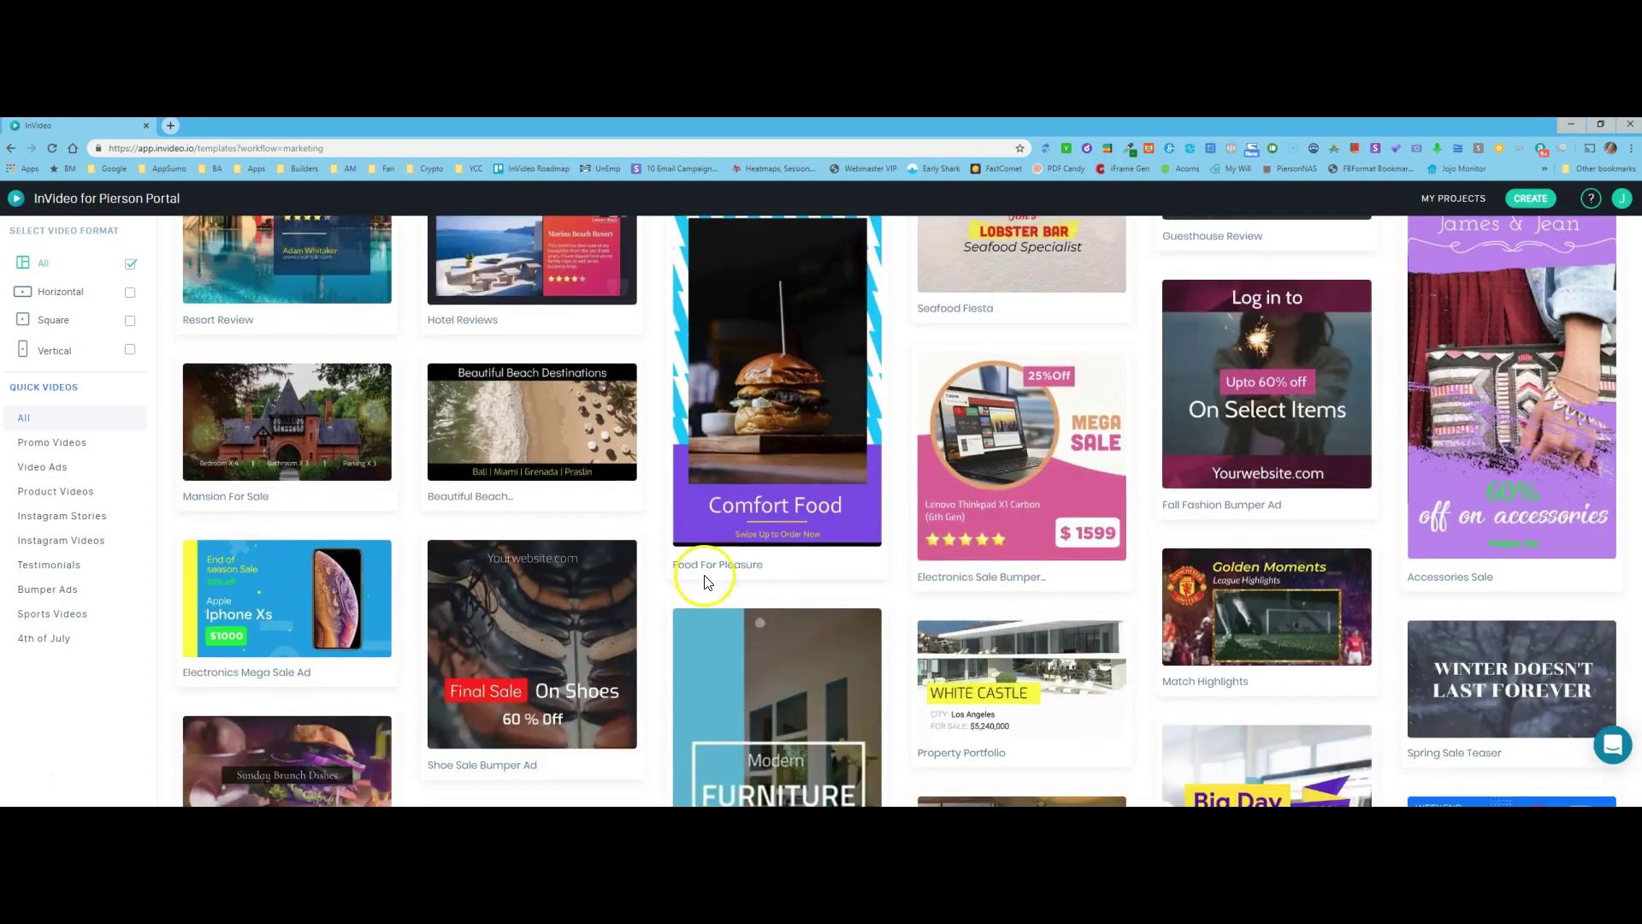
scroll(637, 543, up, 4)
scroll(598, 496, up, 2)
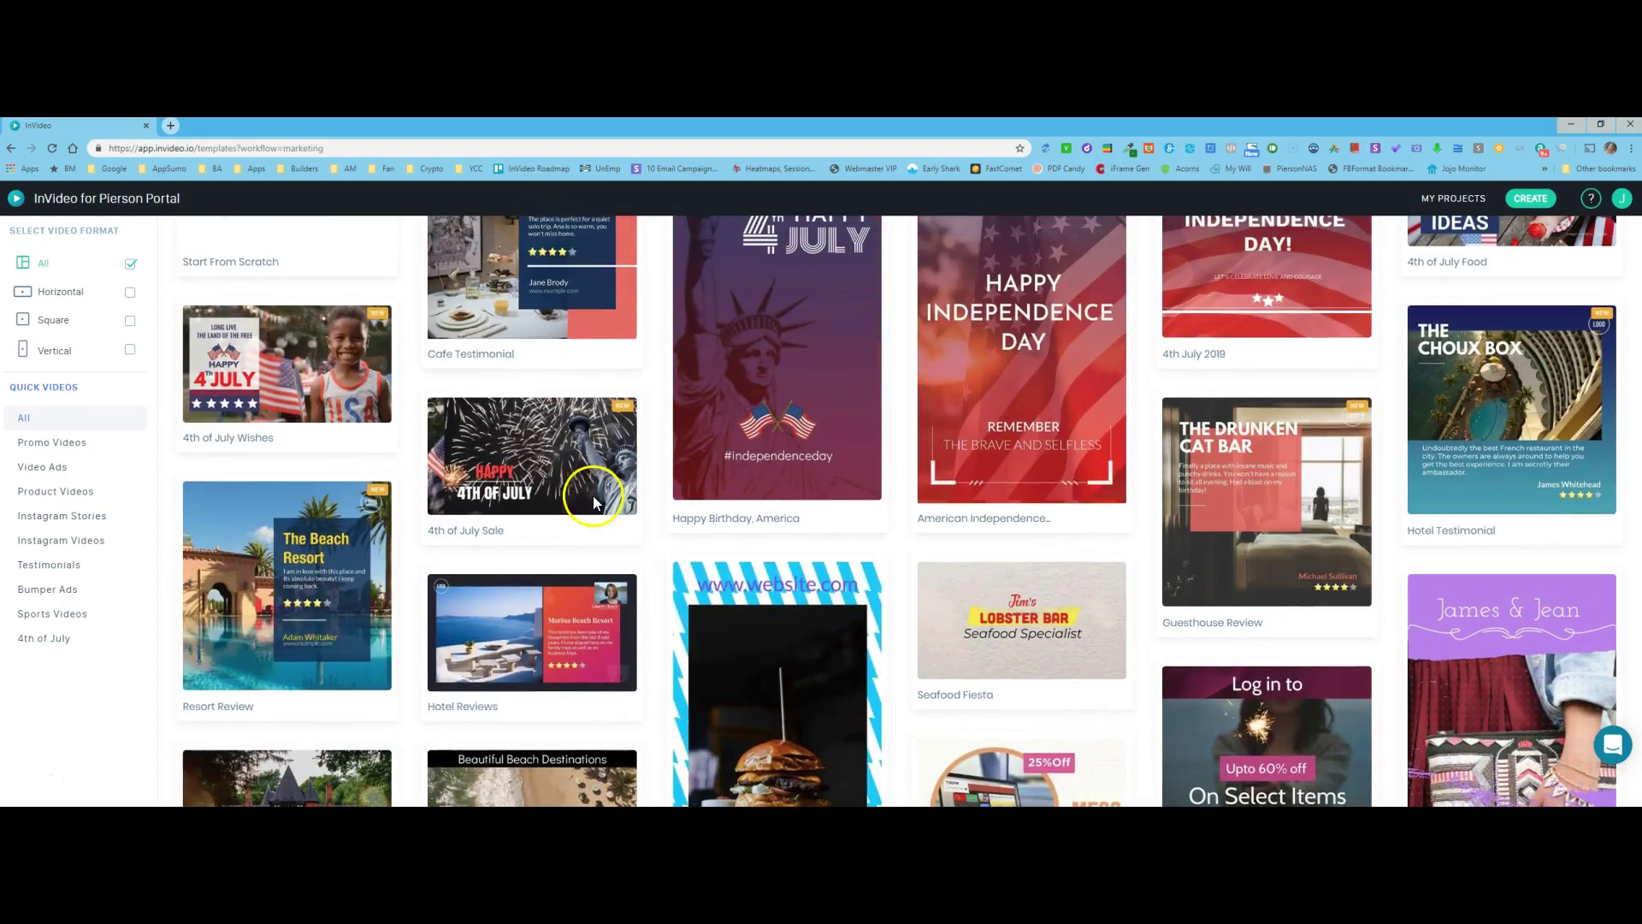
Open the 4th of July Sale template in 16:9 format and start editing it
click(536, 476)
click(1032, 528)
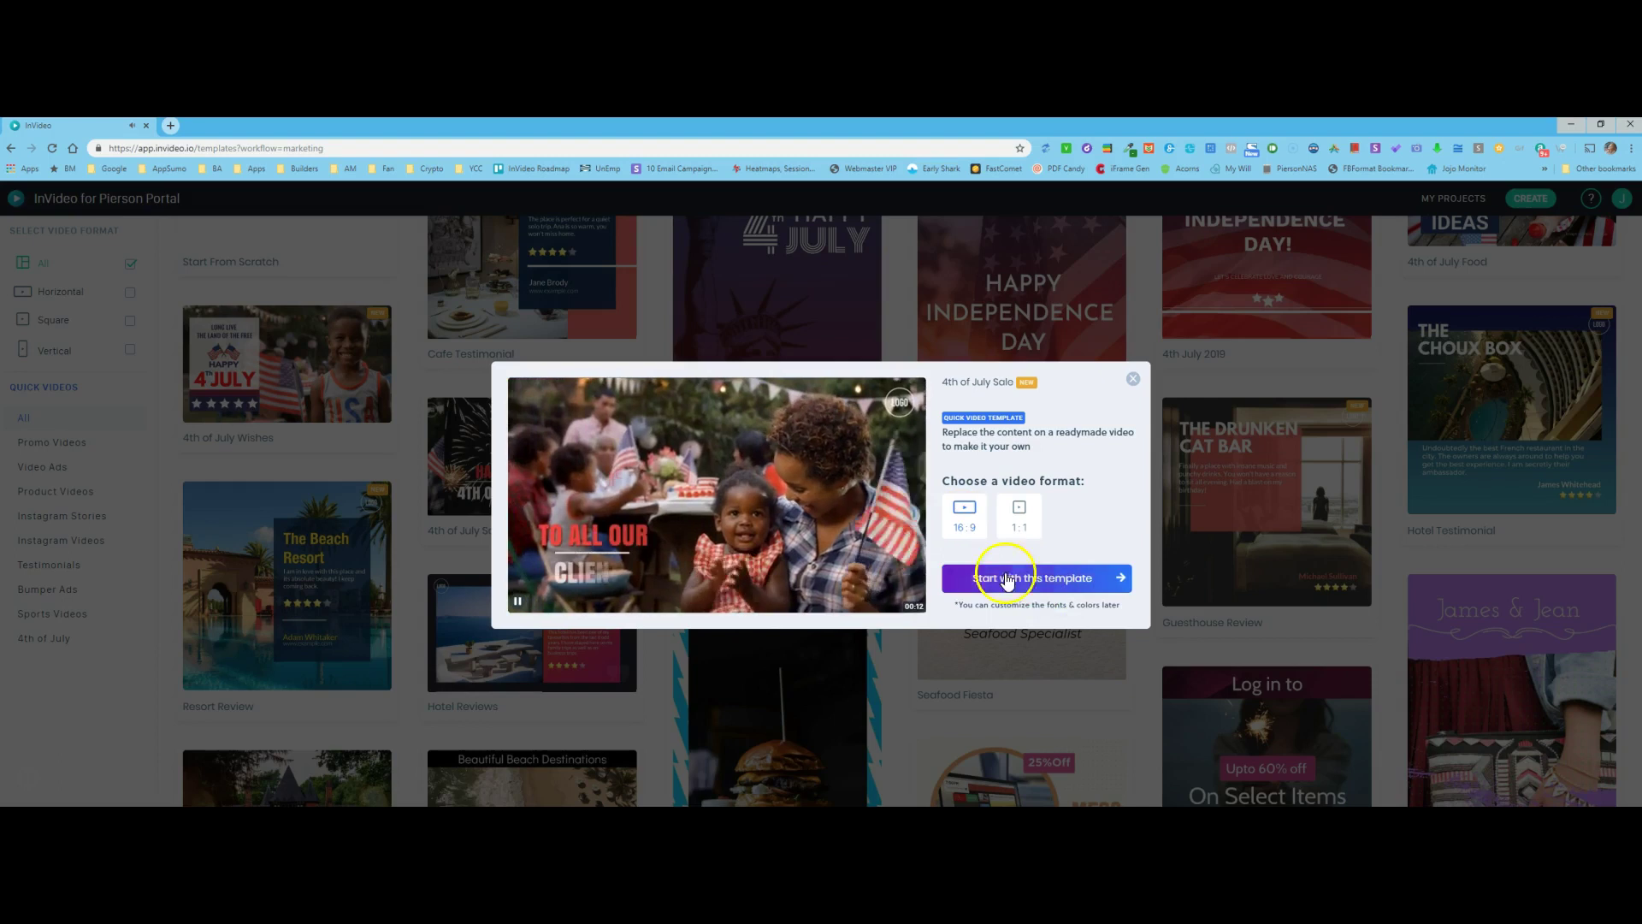
click(1040, 587)
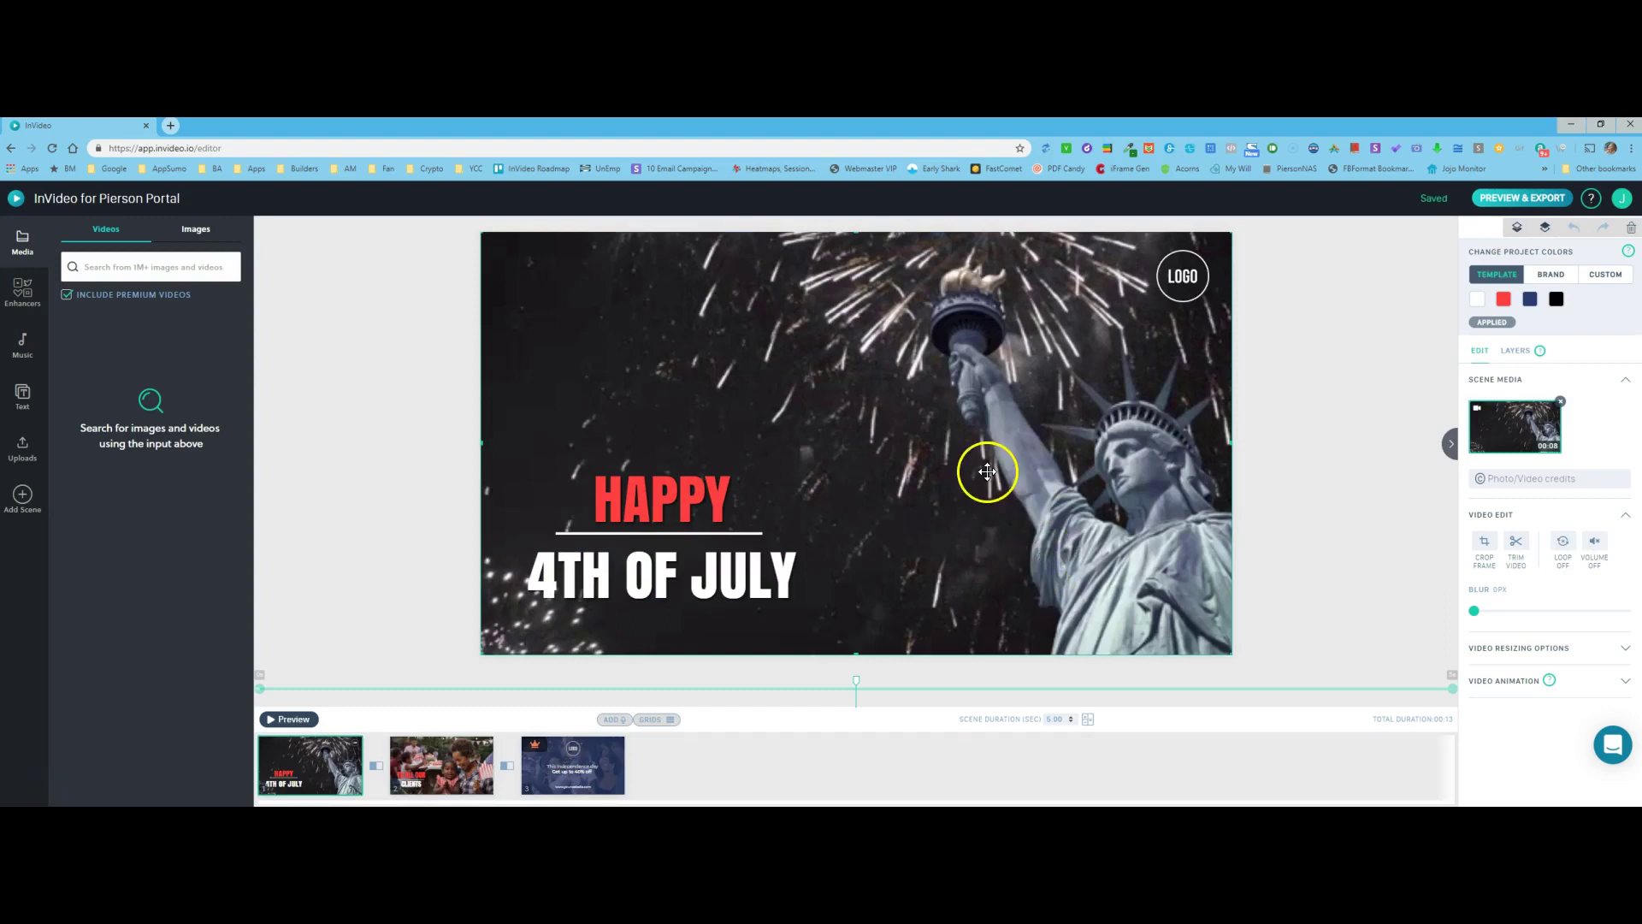
Inspect the HAPPY 4TH OF JULY text box, fireworks background video and divider line
click(680, 496)
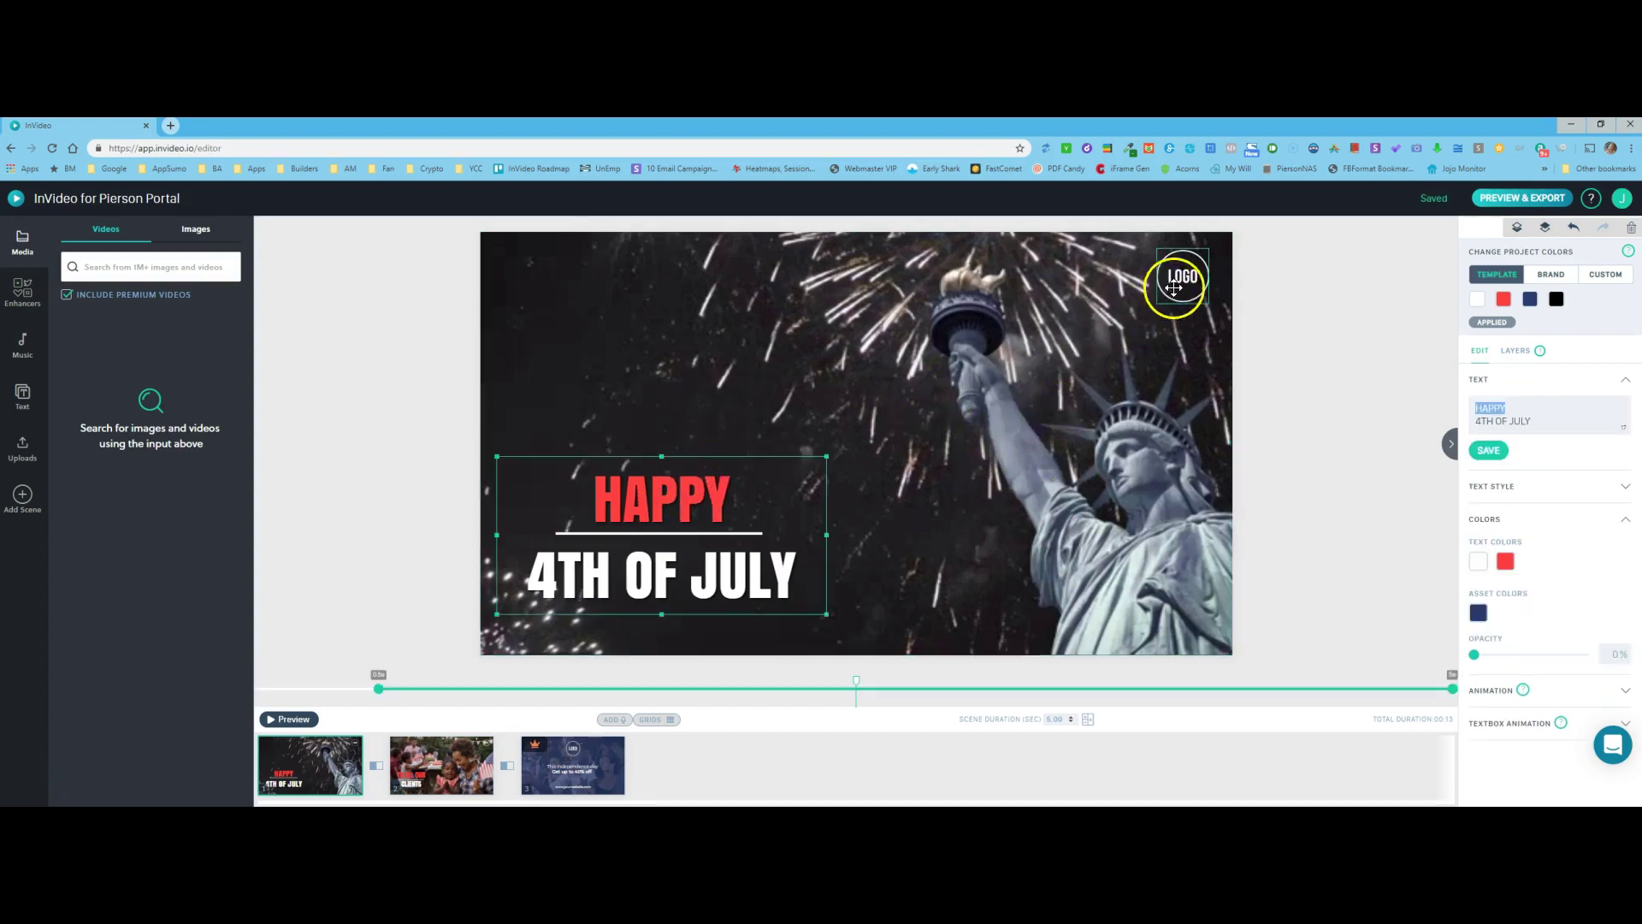
click(817, 351)
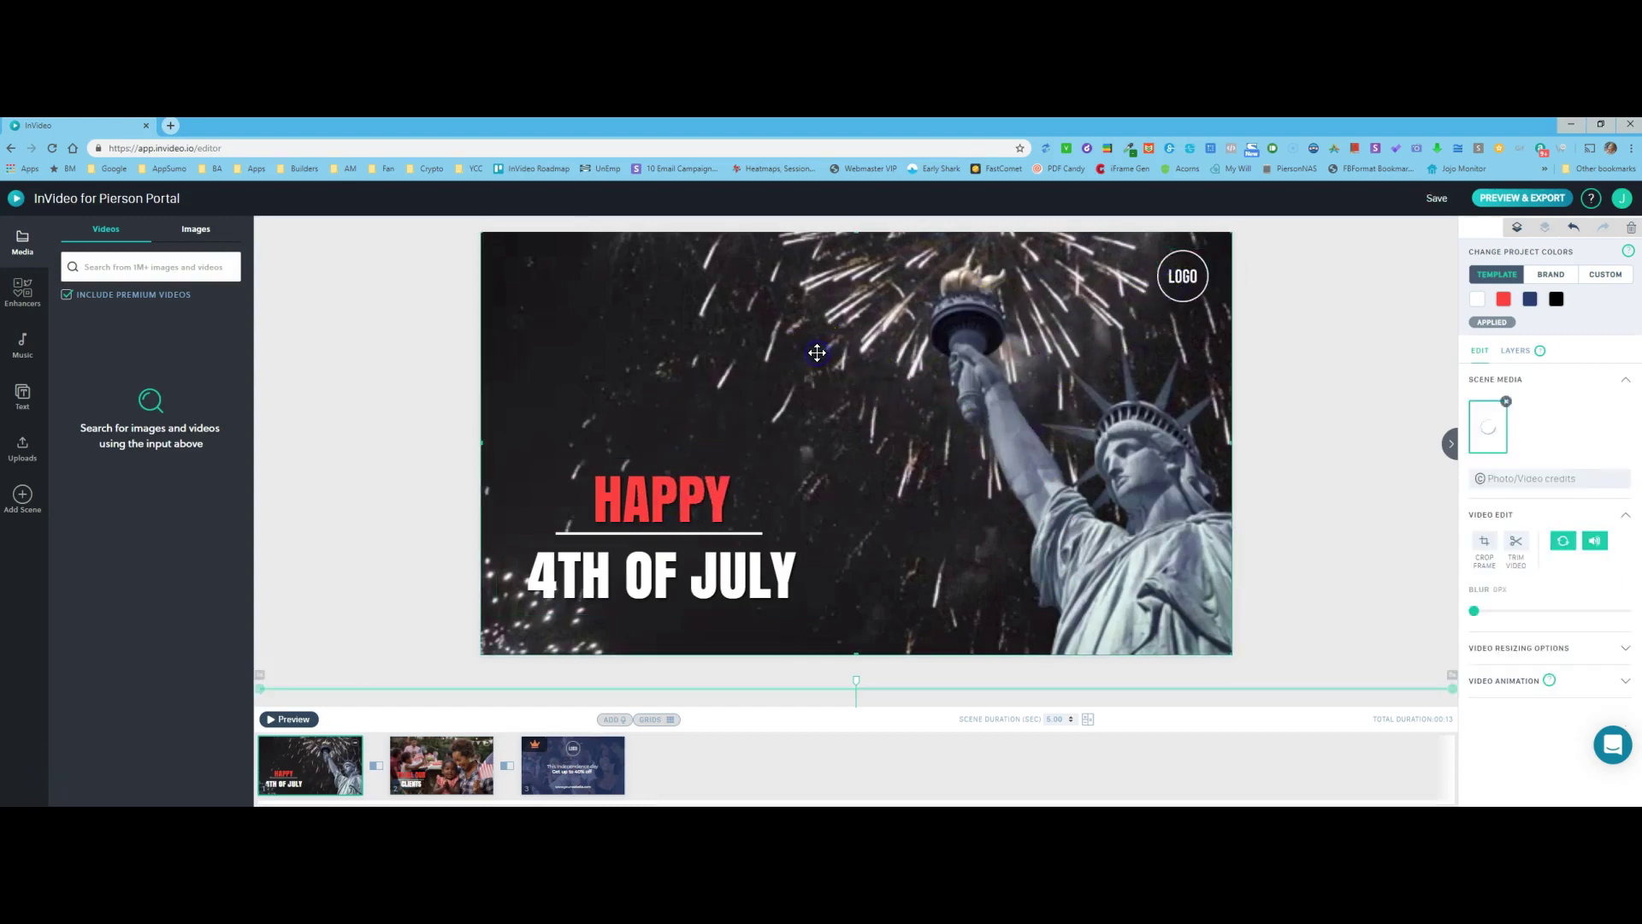
click(682, 500)
click(666, 532)
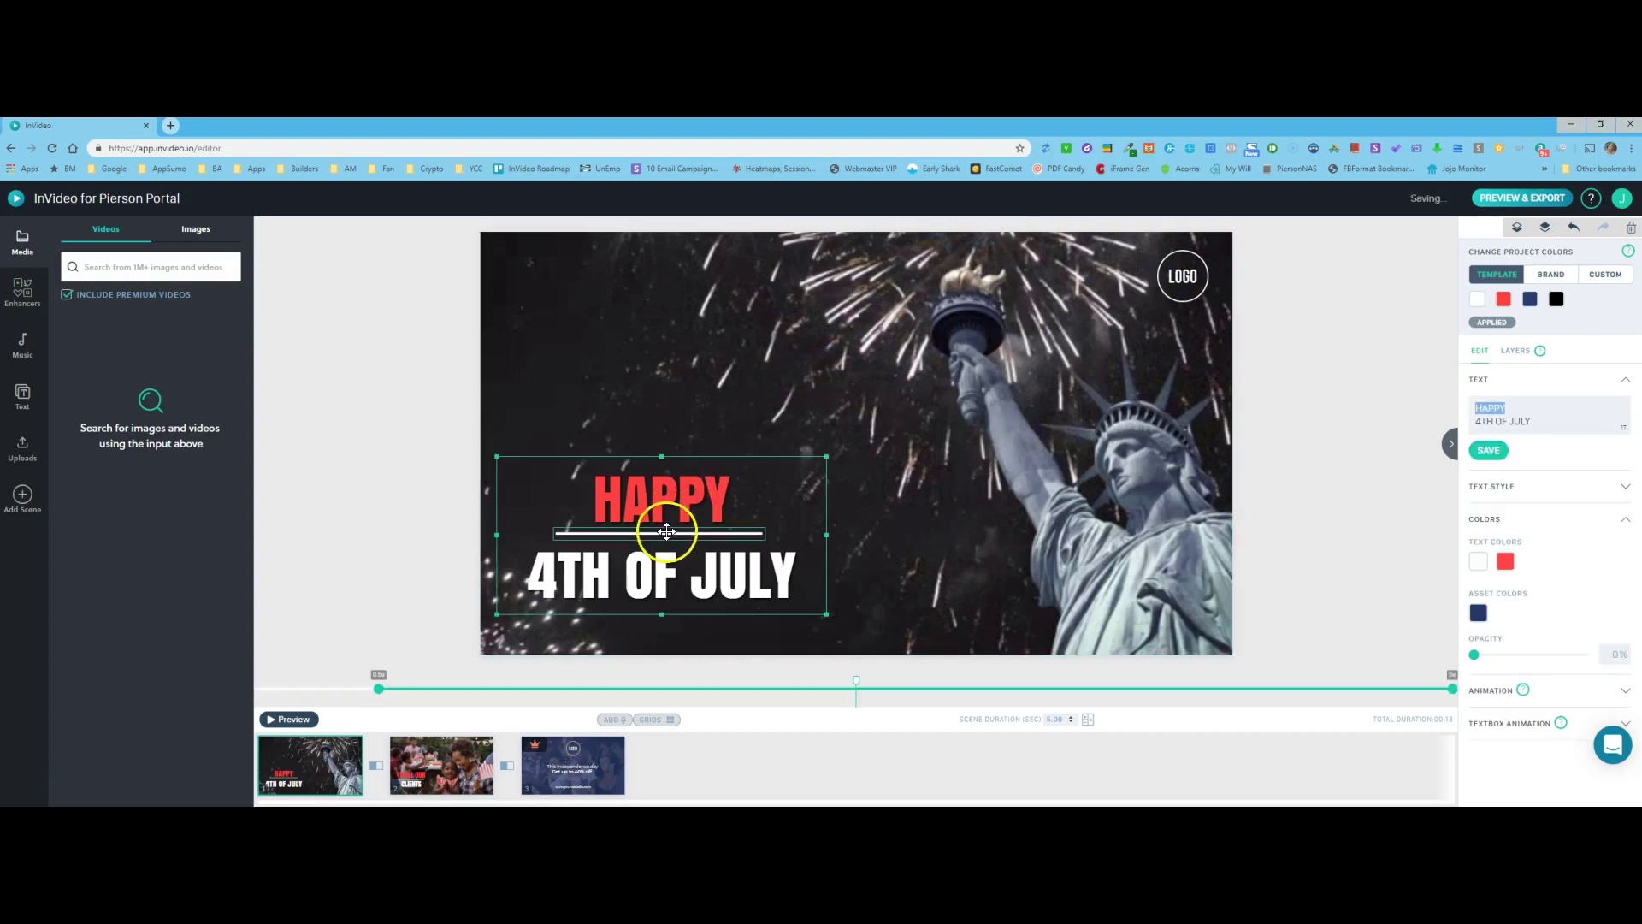
click(667, 532)
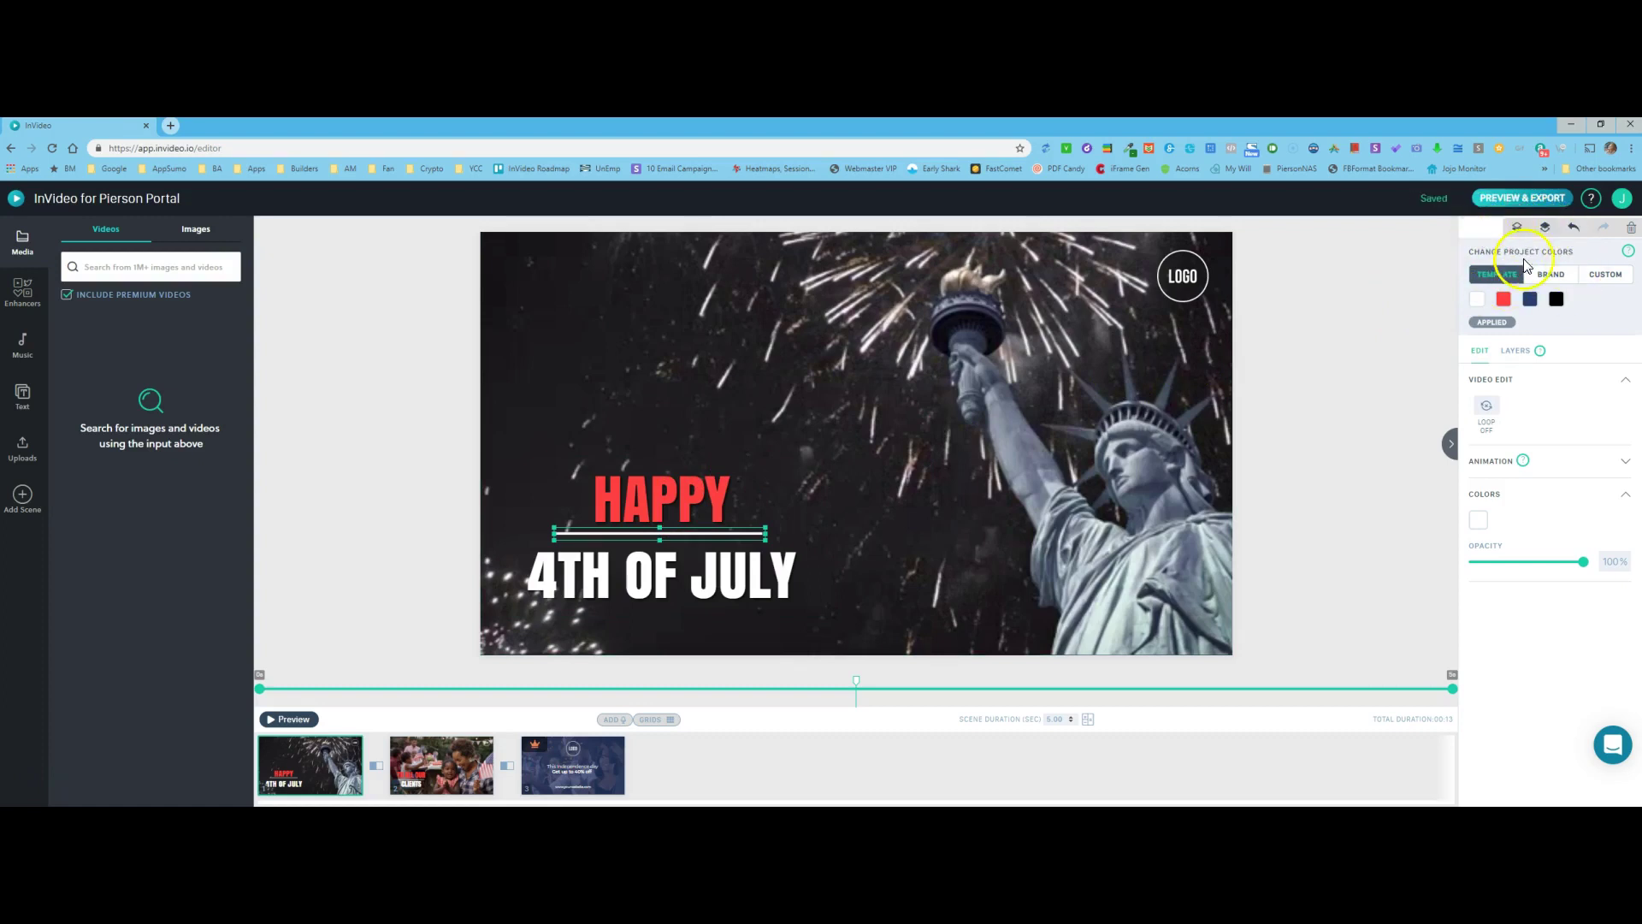
click(670, 506)
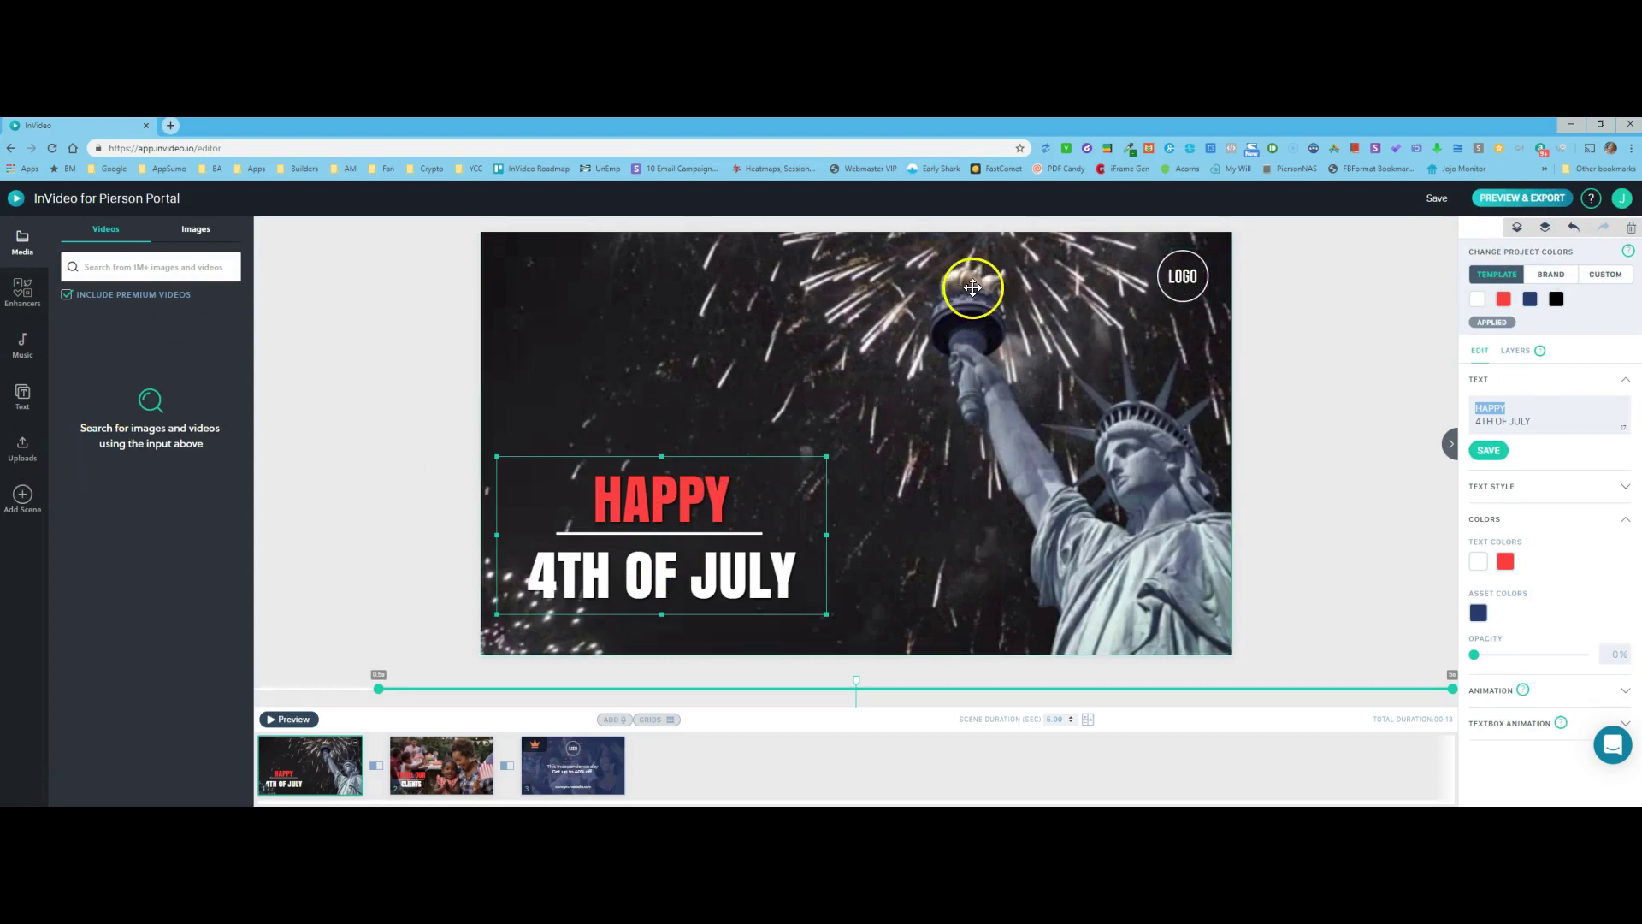
Move the LOGO placeholder onto HAPPY and search stock images for 'logo'
drag(1146, 291, 650, 499)
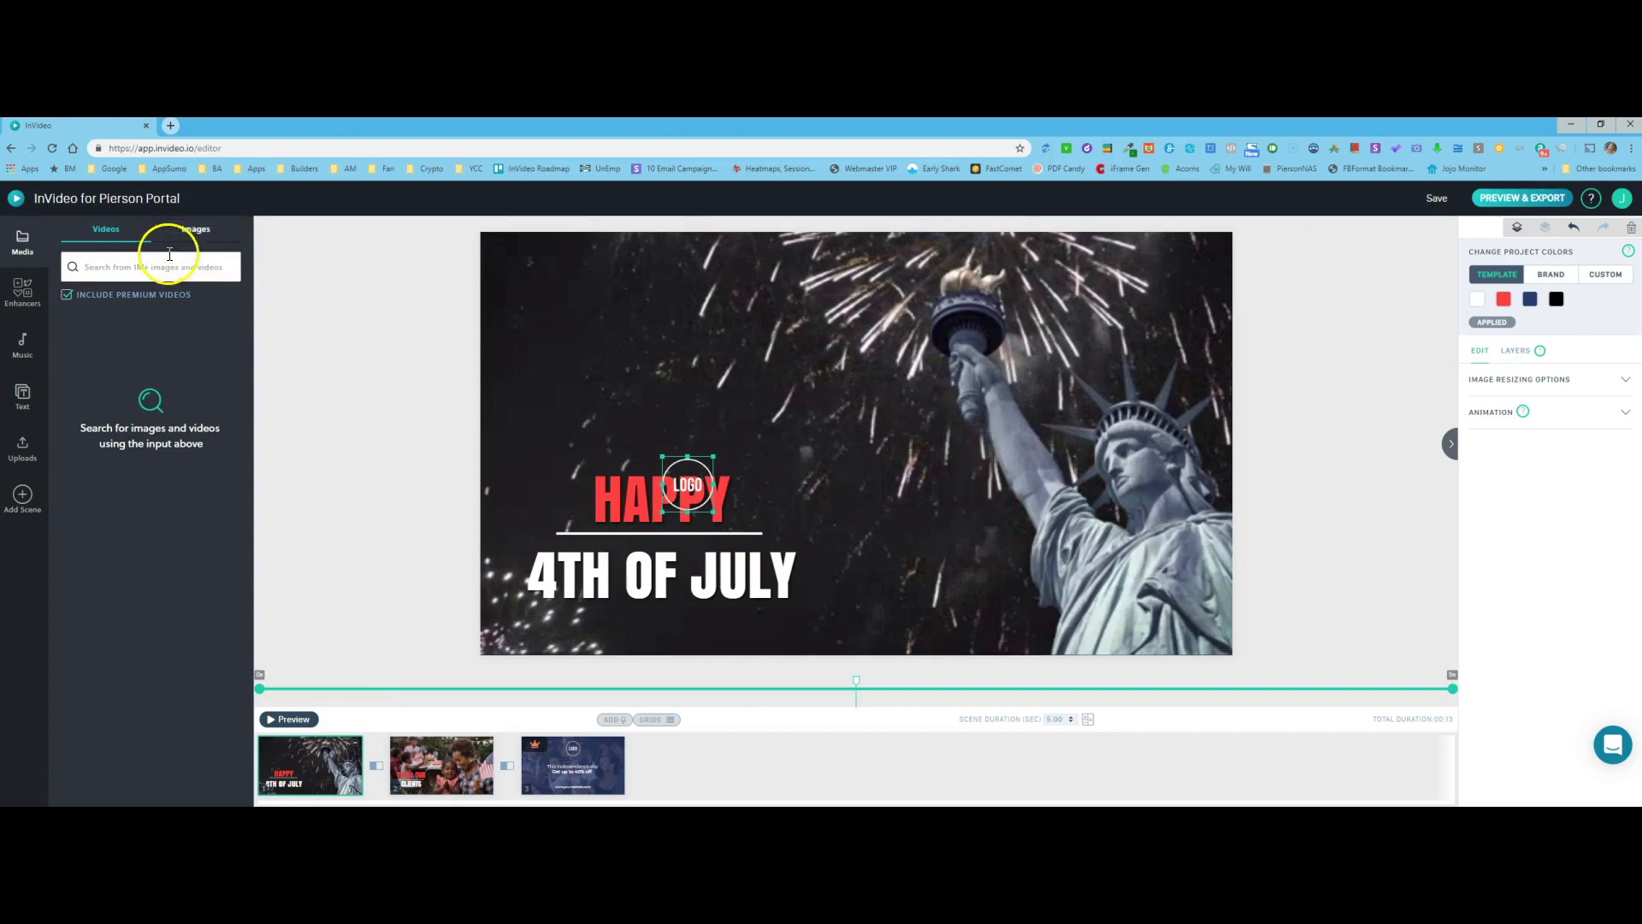
click(190, 242)
click(149, 267)
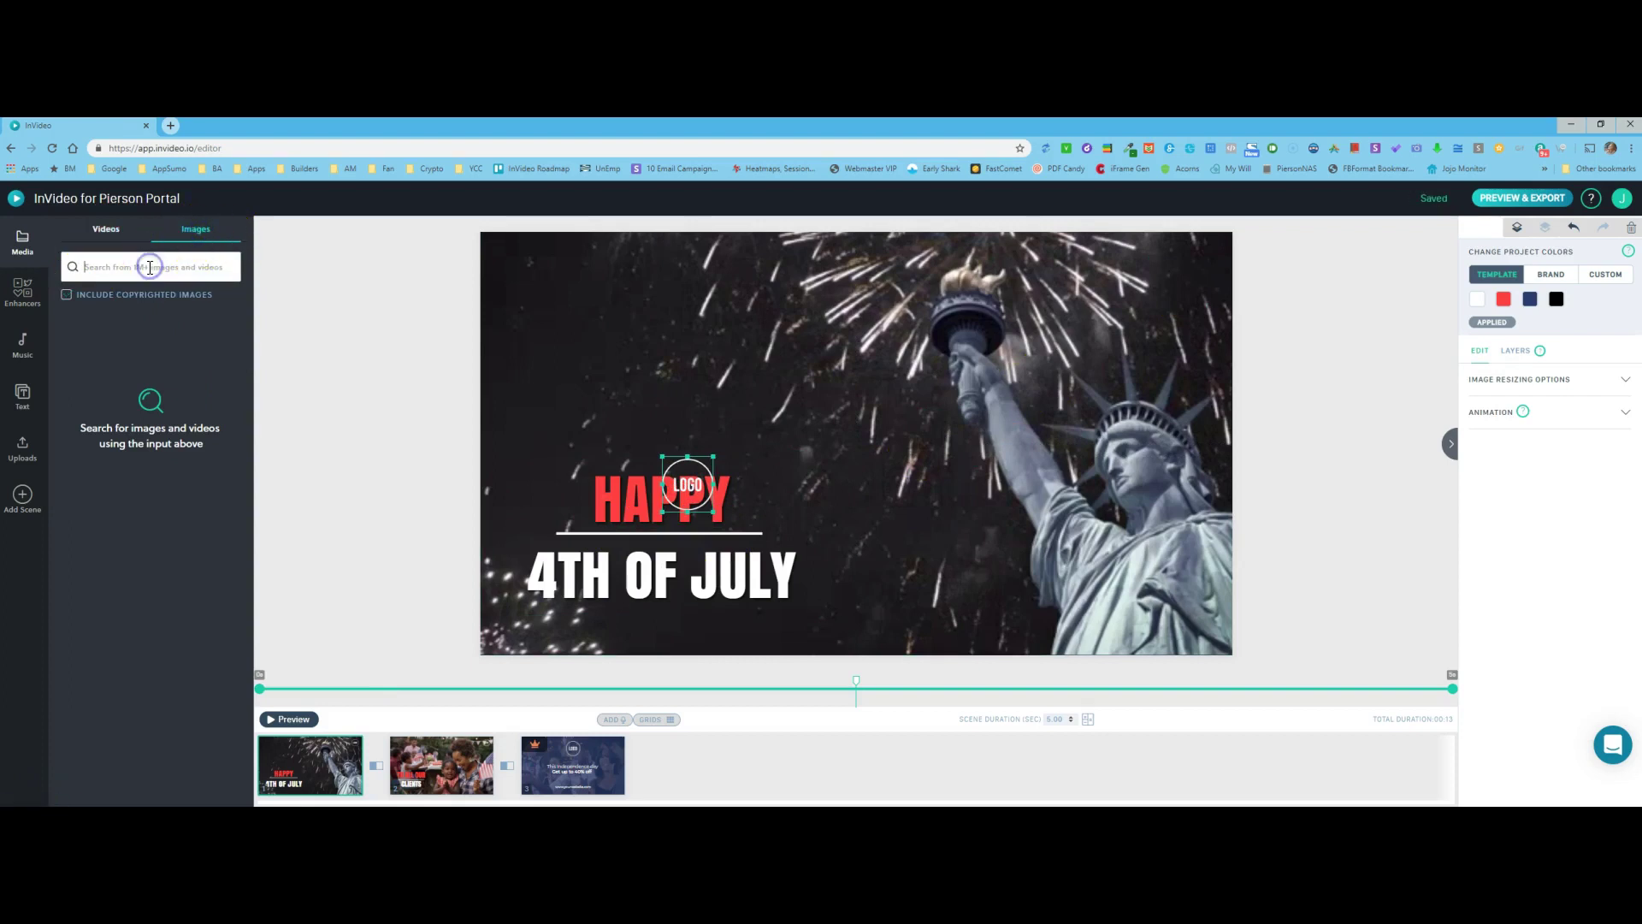
text(logo)
key(Return)
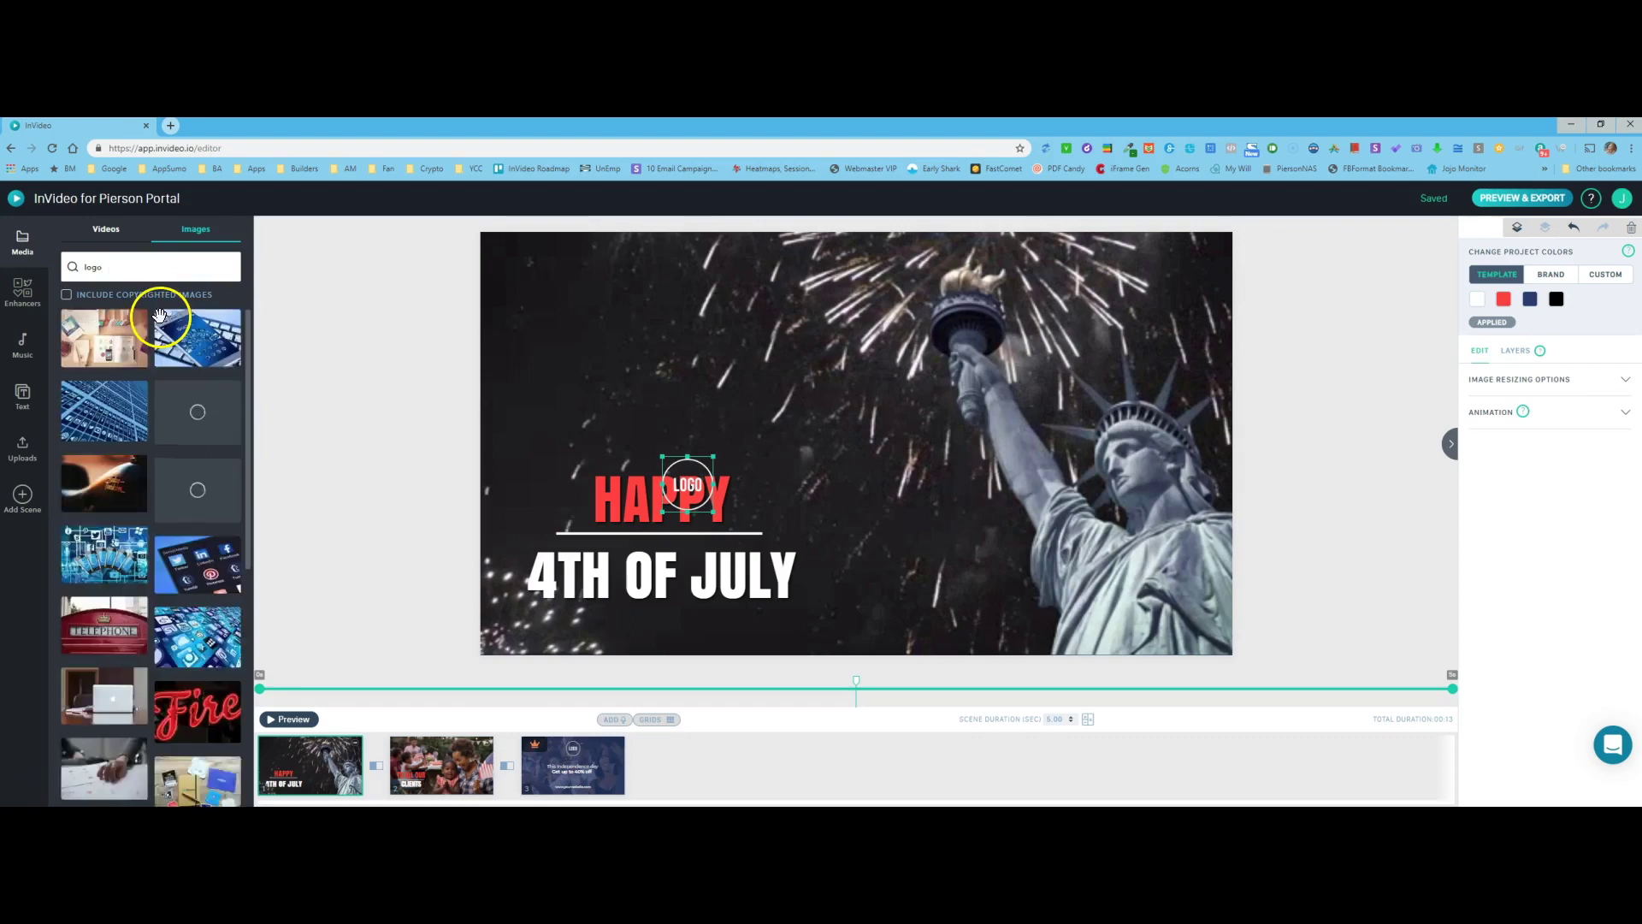
Put the tooth image in the logo slot and set it on the divider line
drag(195, 478, 693, 484)
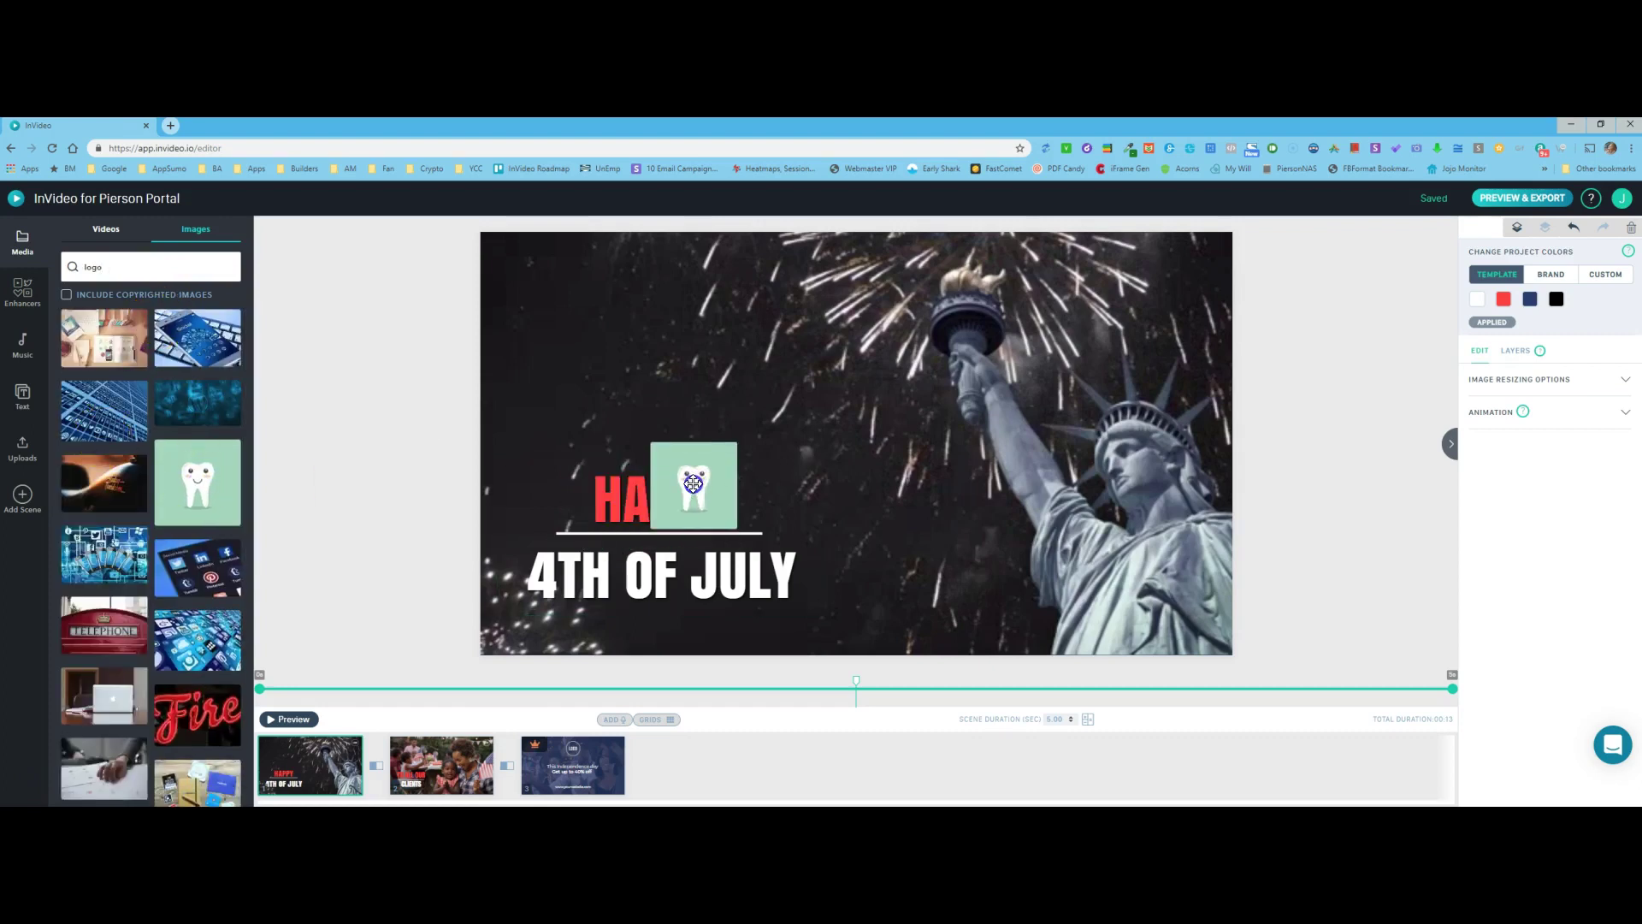
click(695, 484)
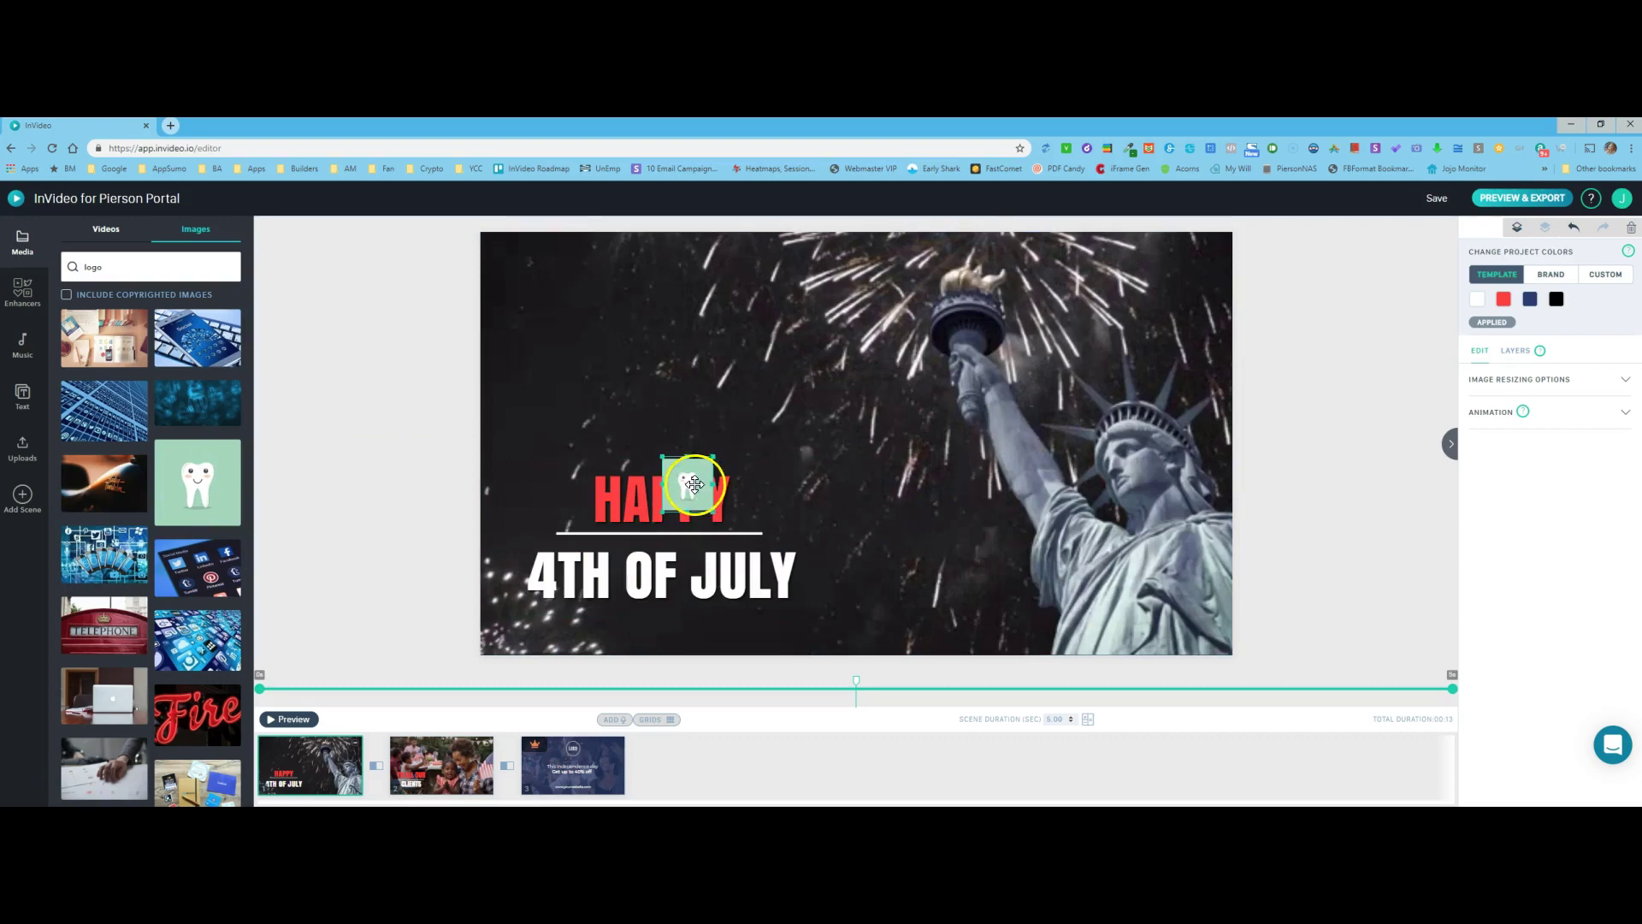
drag(695, 484, 677, 515)
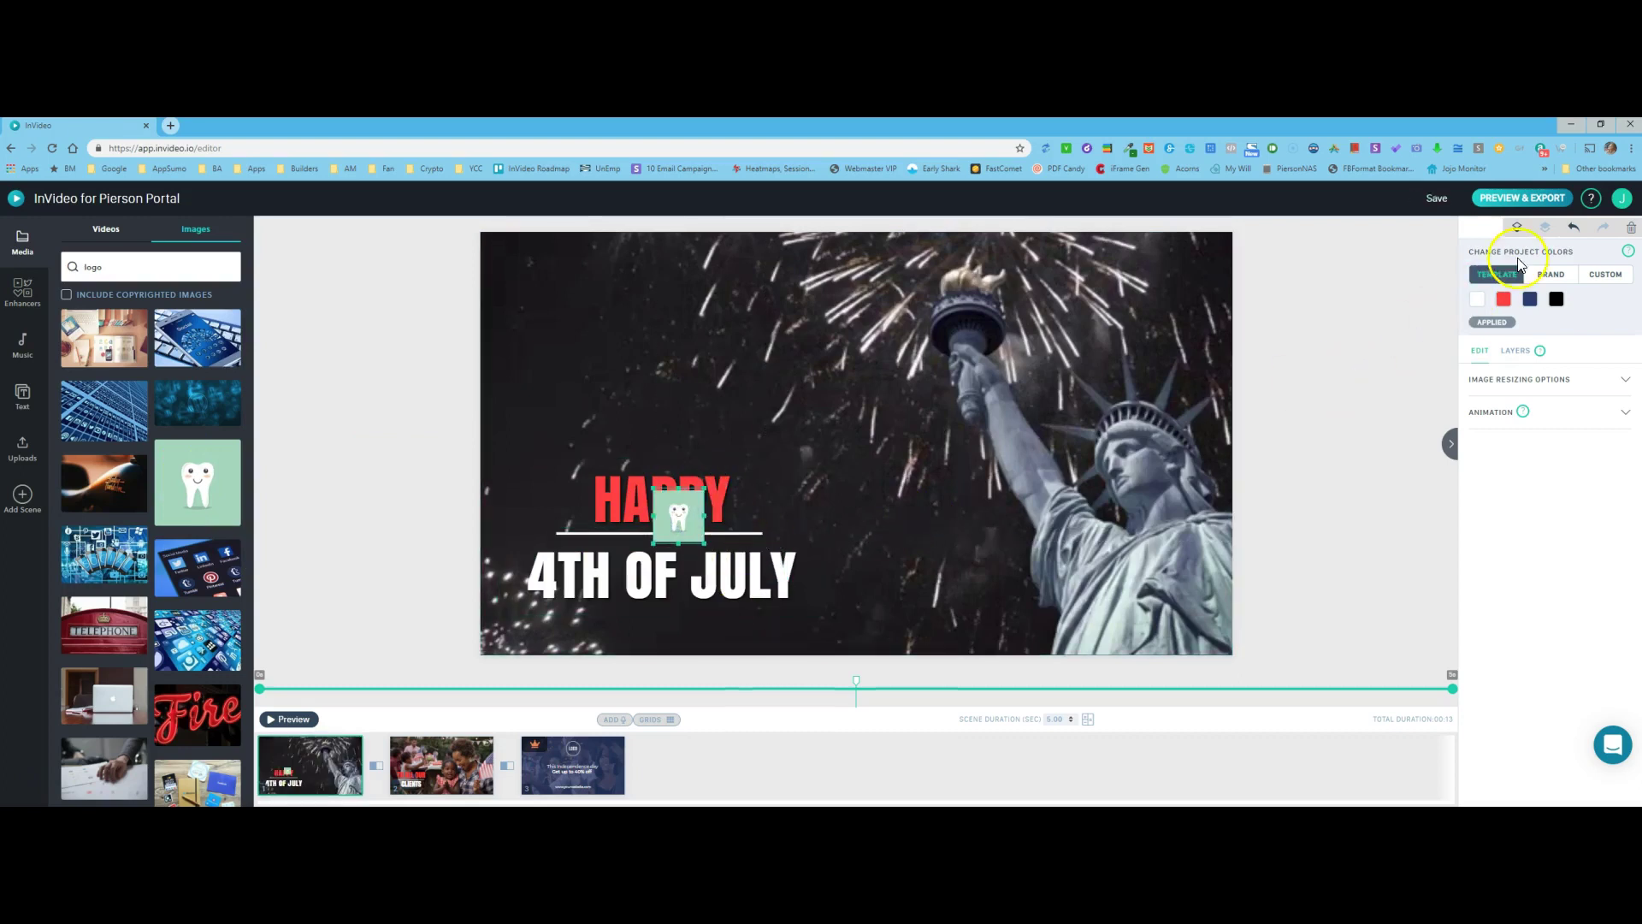
Try the logo at different layer depths, then return to the scene's layer list
click(1518, 229)
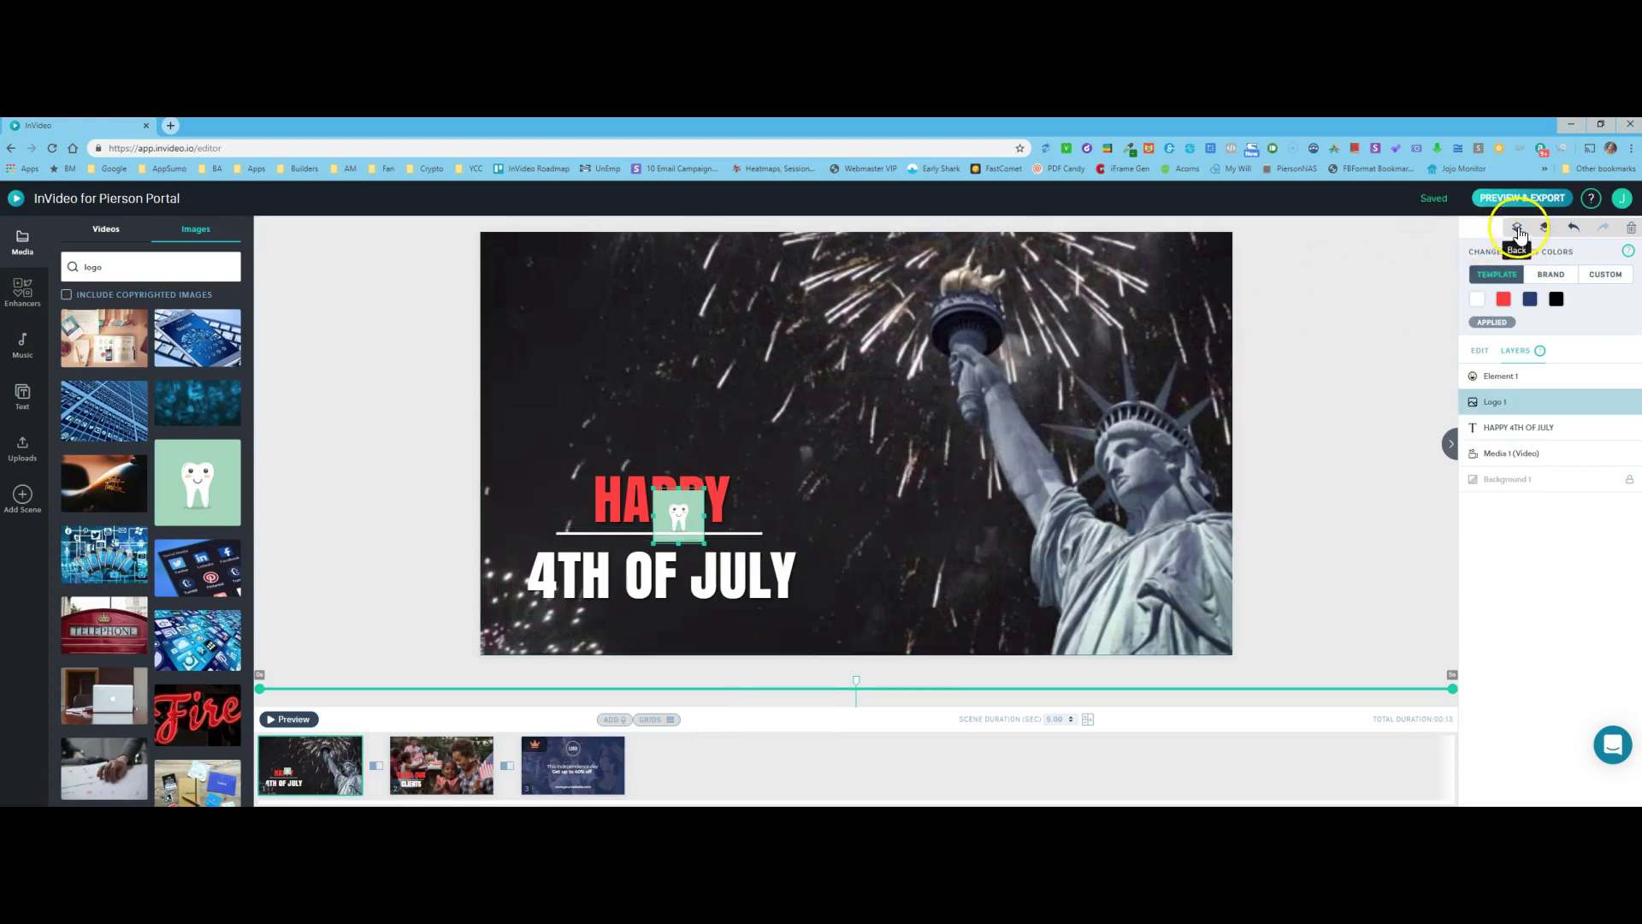
click(1518, 230)
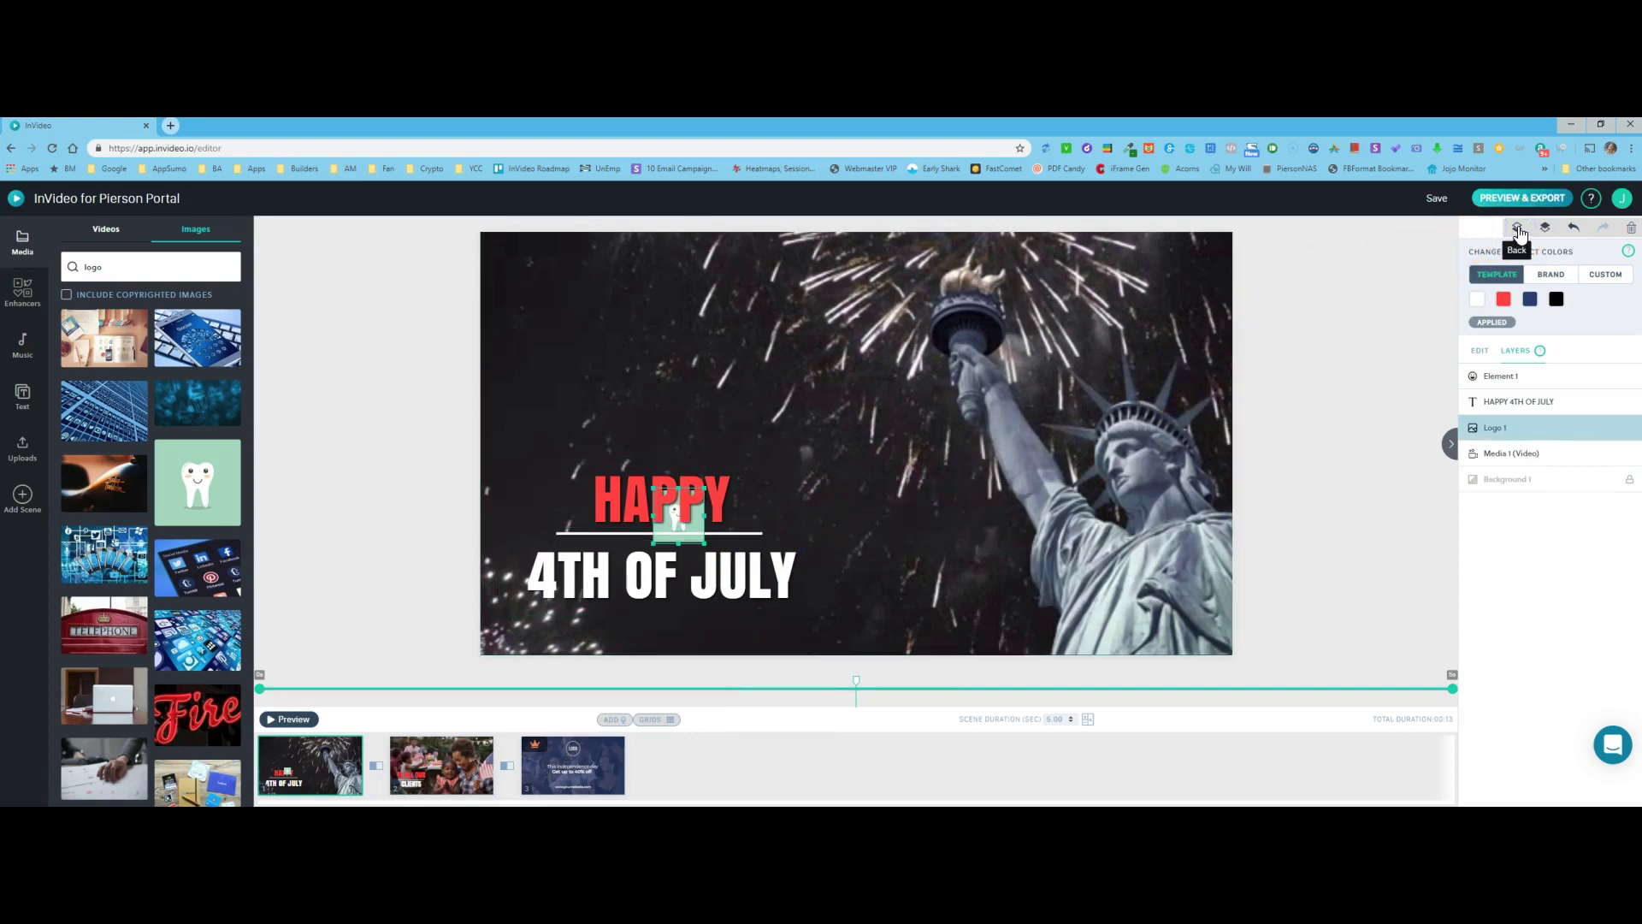
click(1518, 229)
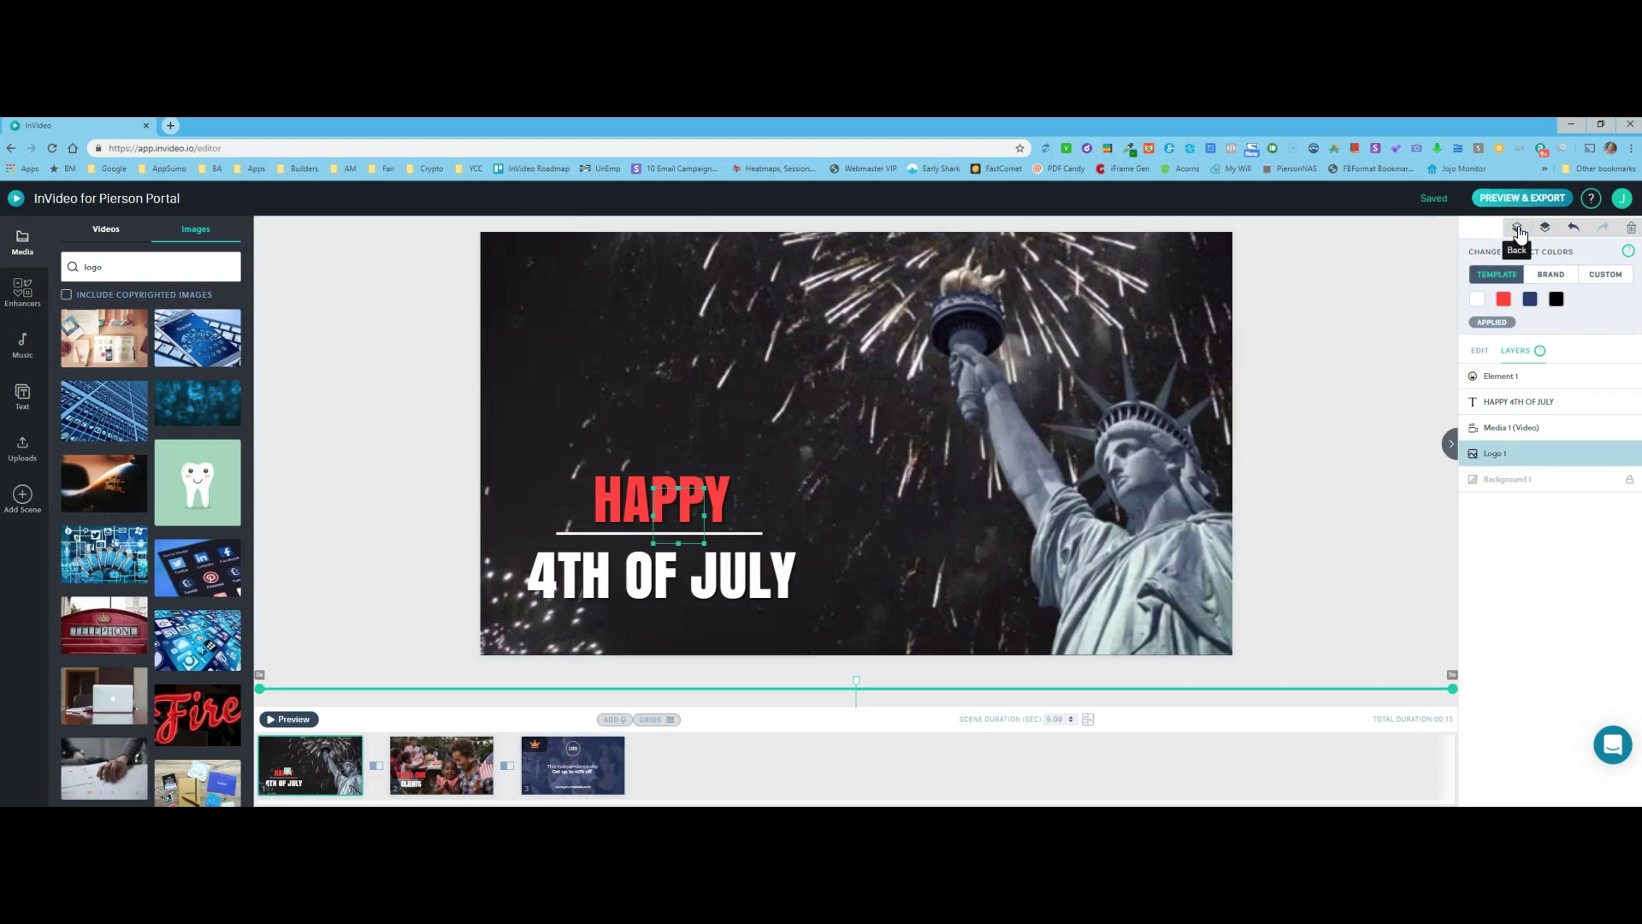
click(1543, 229)
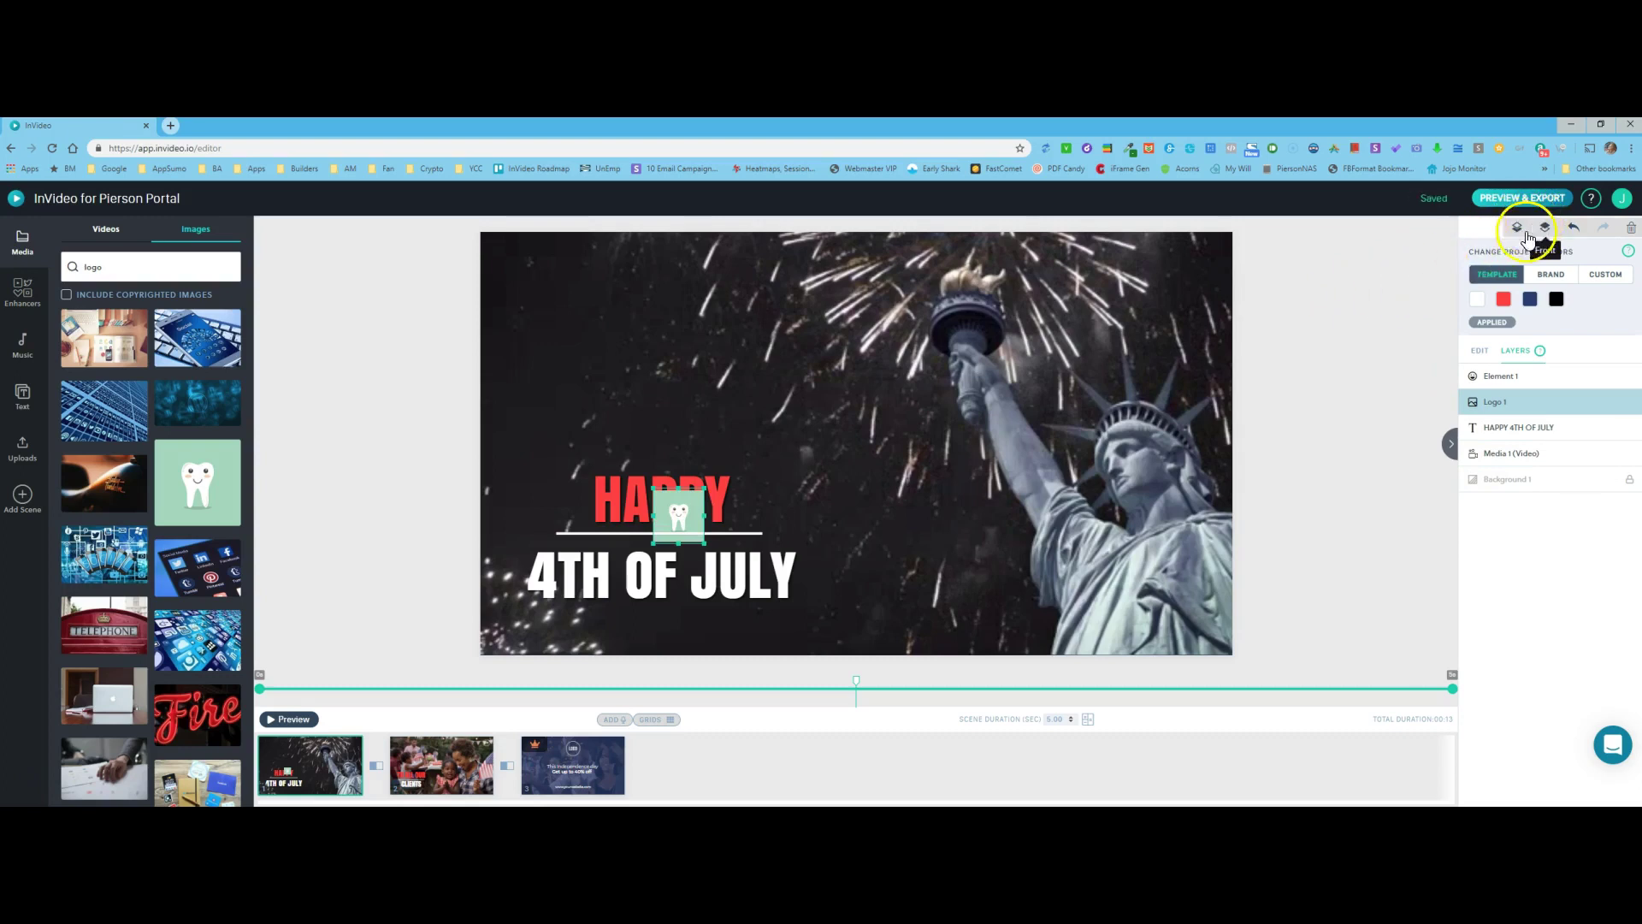
click(1479, 352)
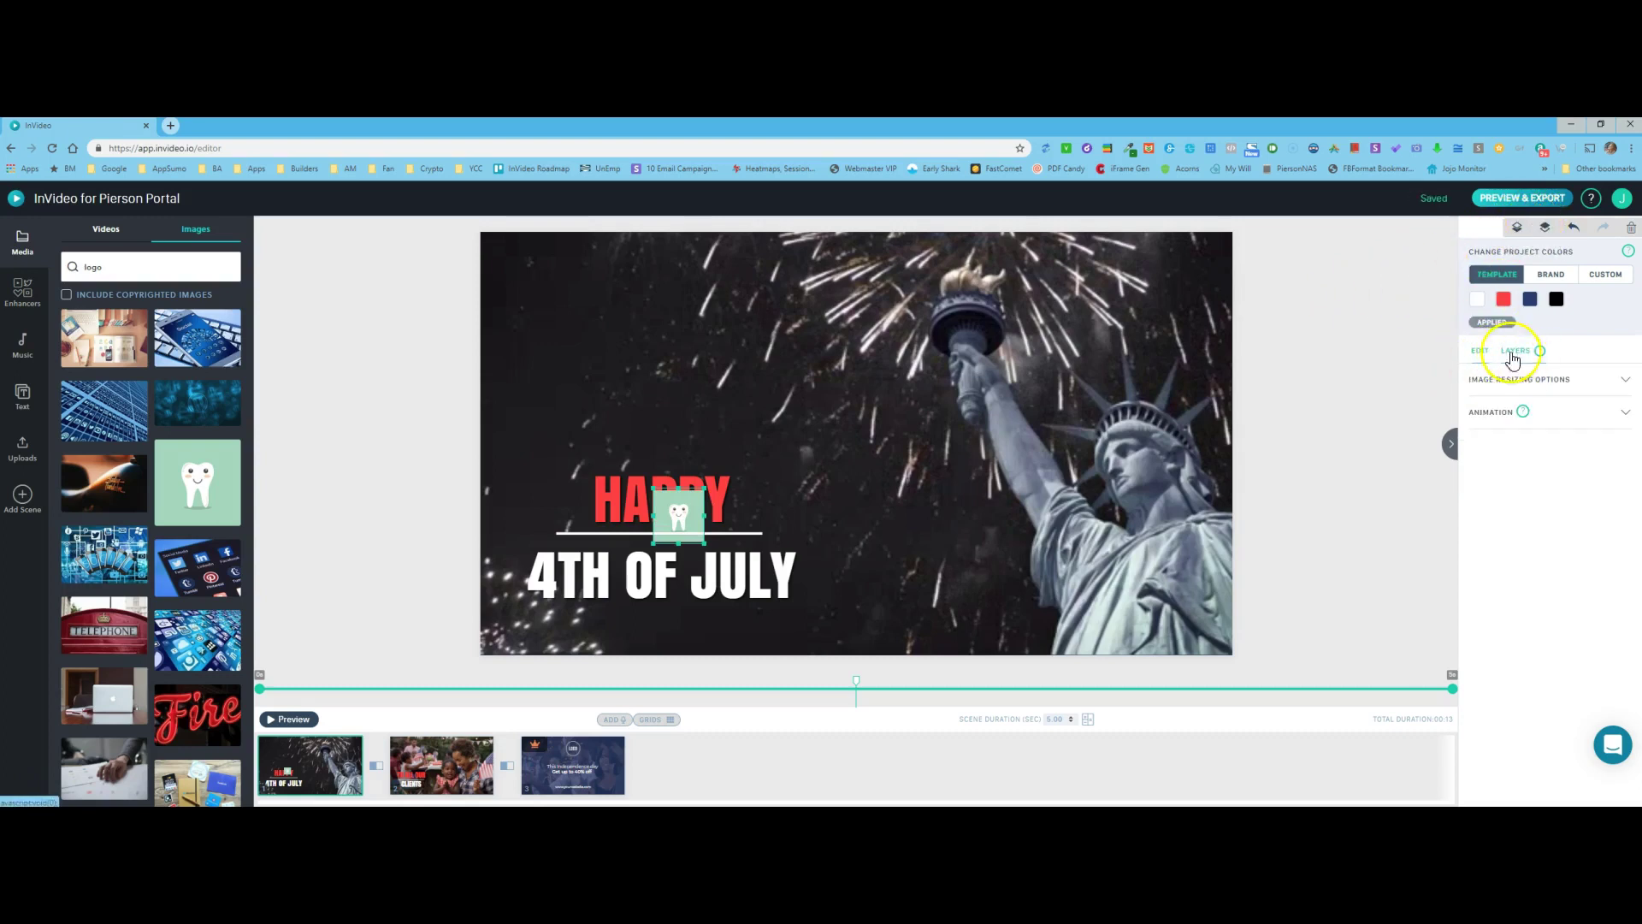
click(1516, 352)
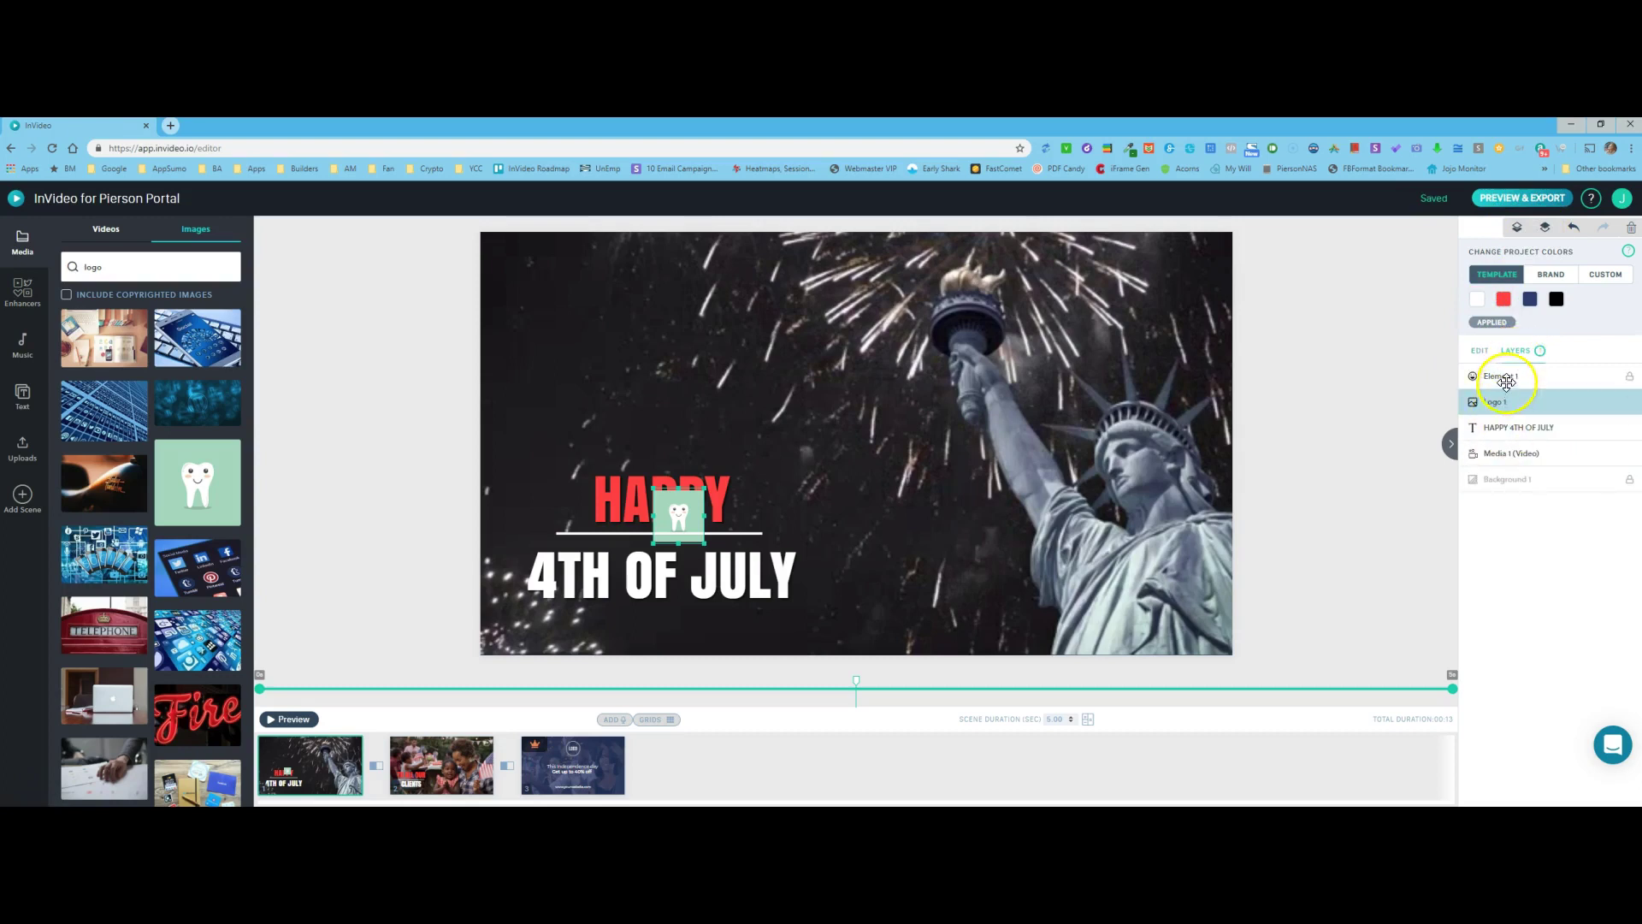
Drag Element 1 and the HAPPY 4TH OF JULY layer below Logo 1
drag(1504, 408, 1505, 436)
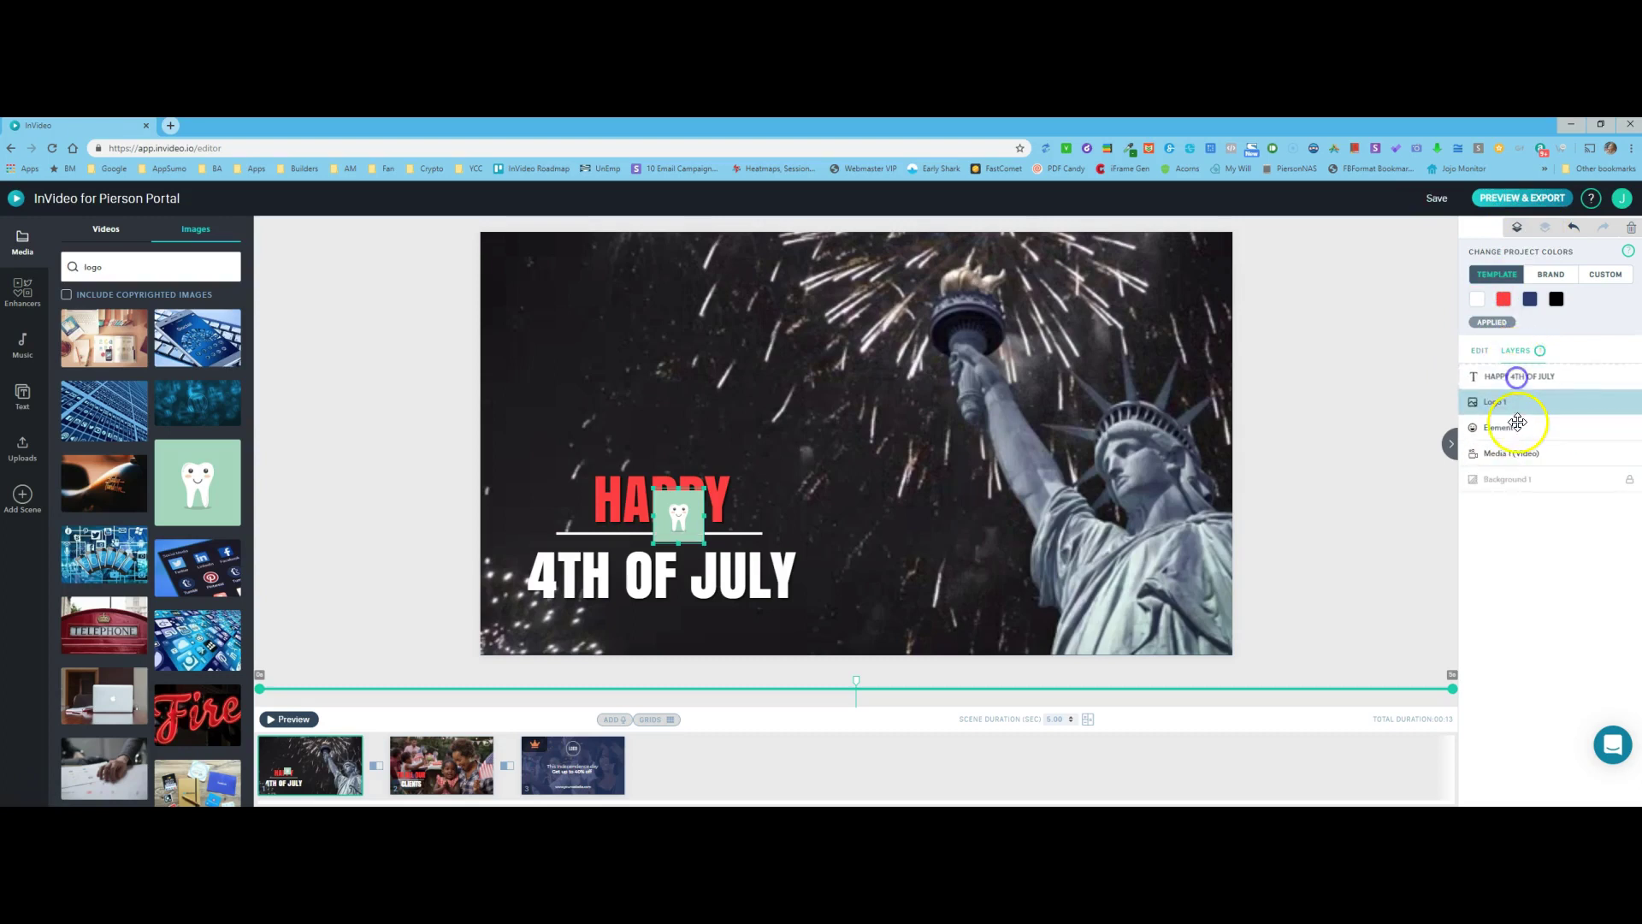
drag(1511, 377, 1515, 423)
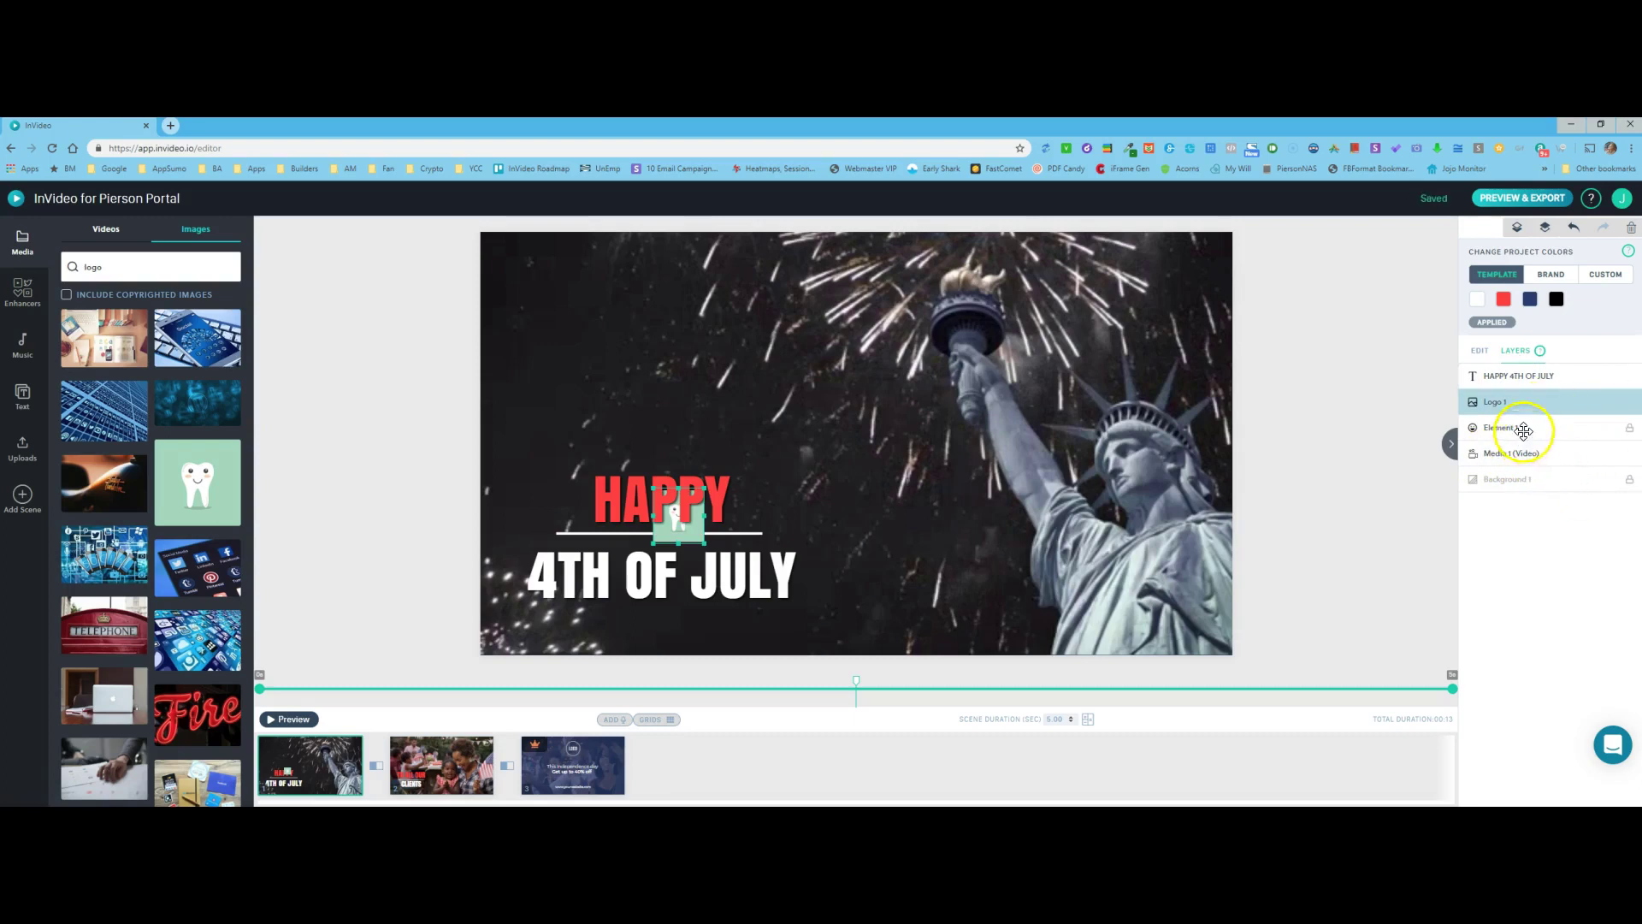
mouse_move(1516, 376)
mouse_down()
mouse_move(1516, 455)
mouse_move(1521, 426)
mouse_up()
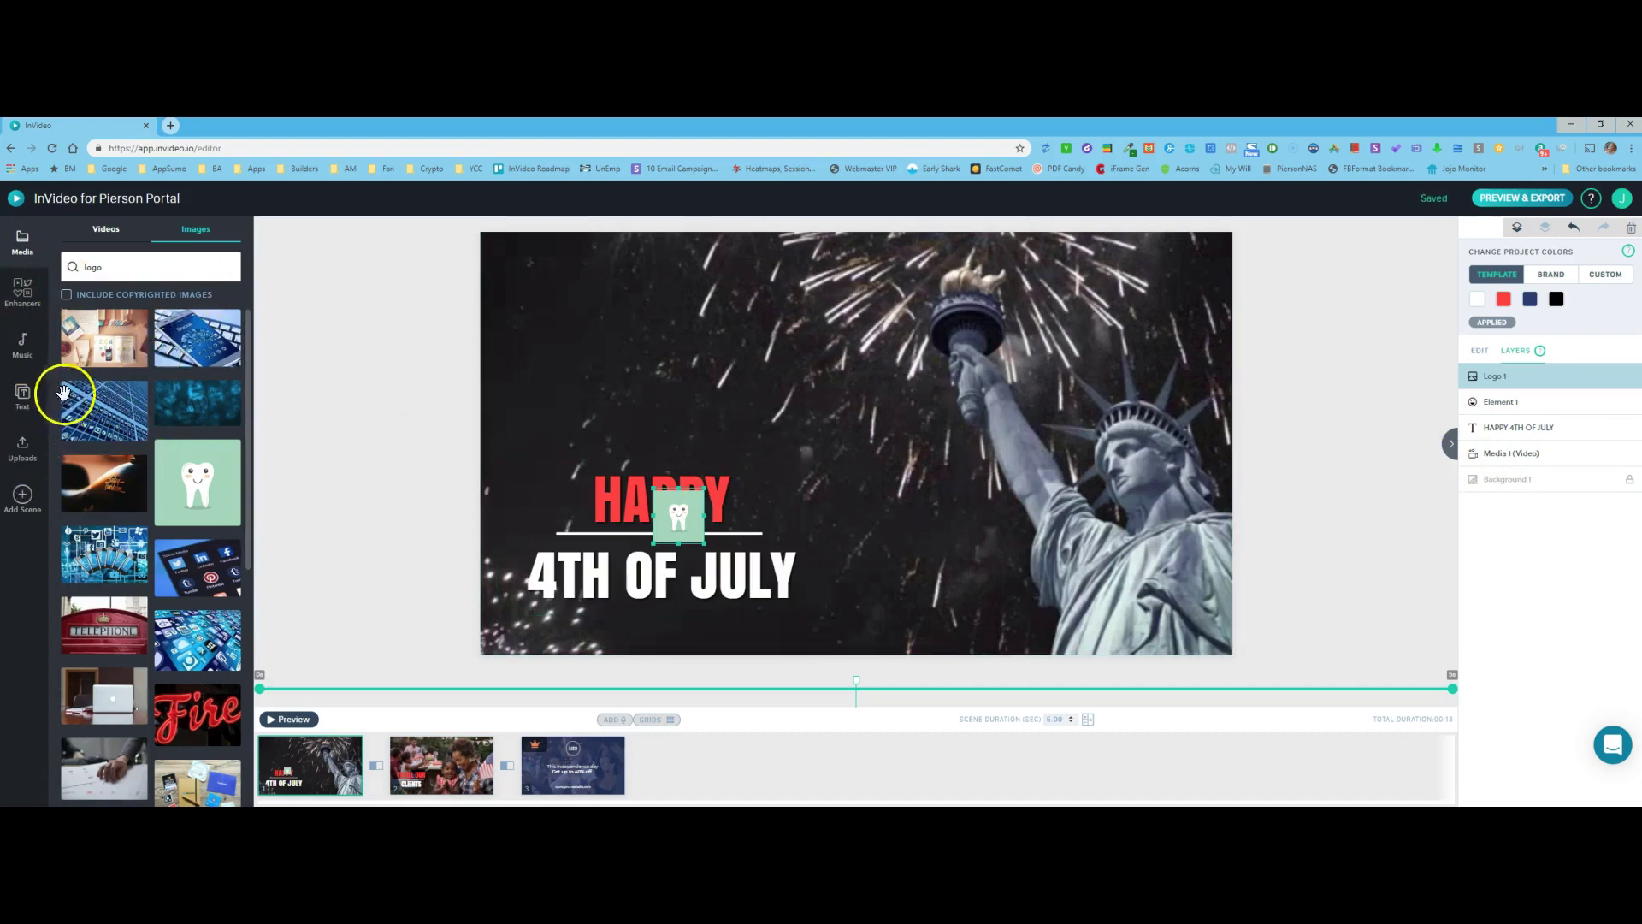
Add a blue circle and a blue cross from the Enhancers Shapes library
click(24, 292)
click(148, 402)
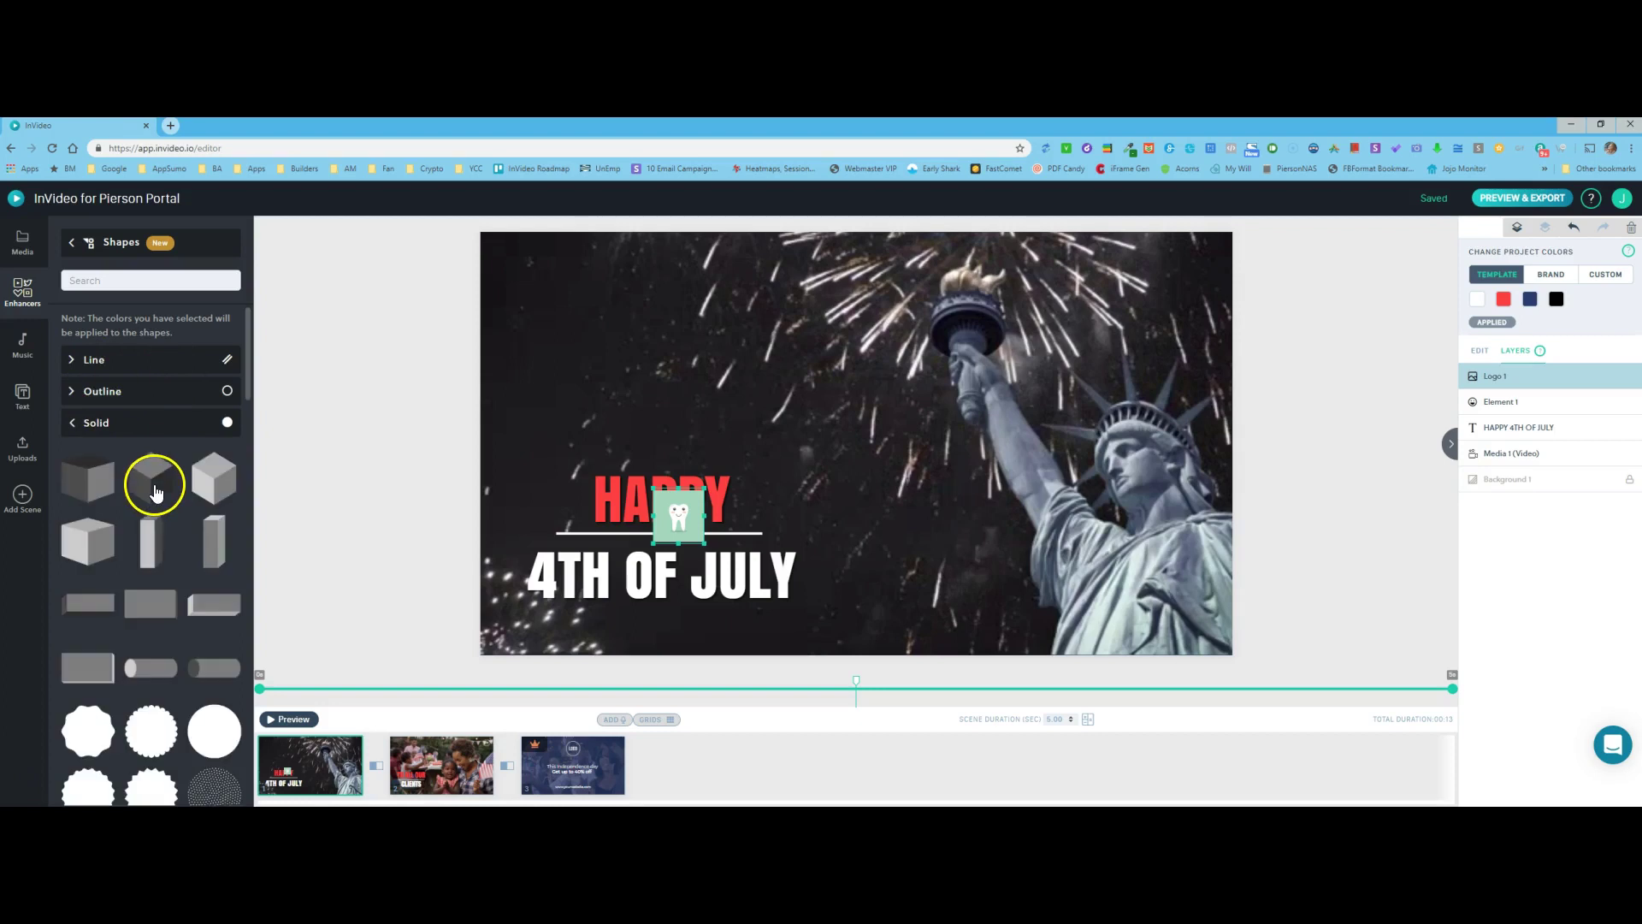
scroll(146, 556, down, 3)
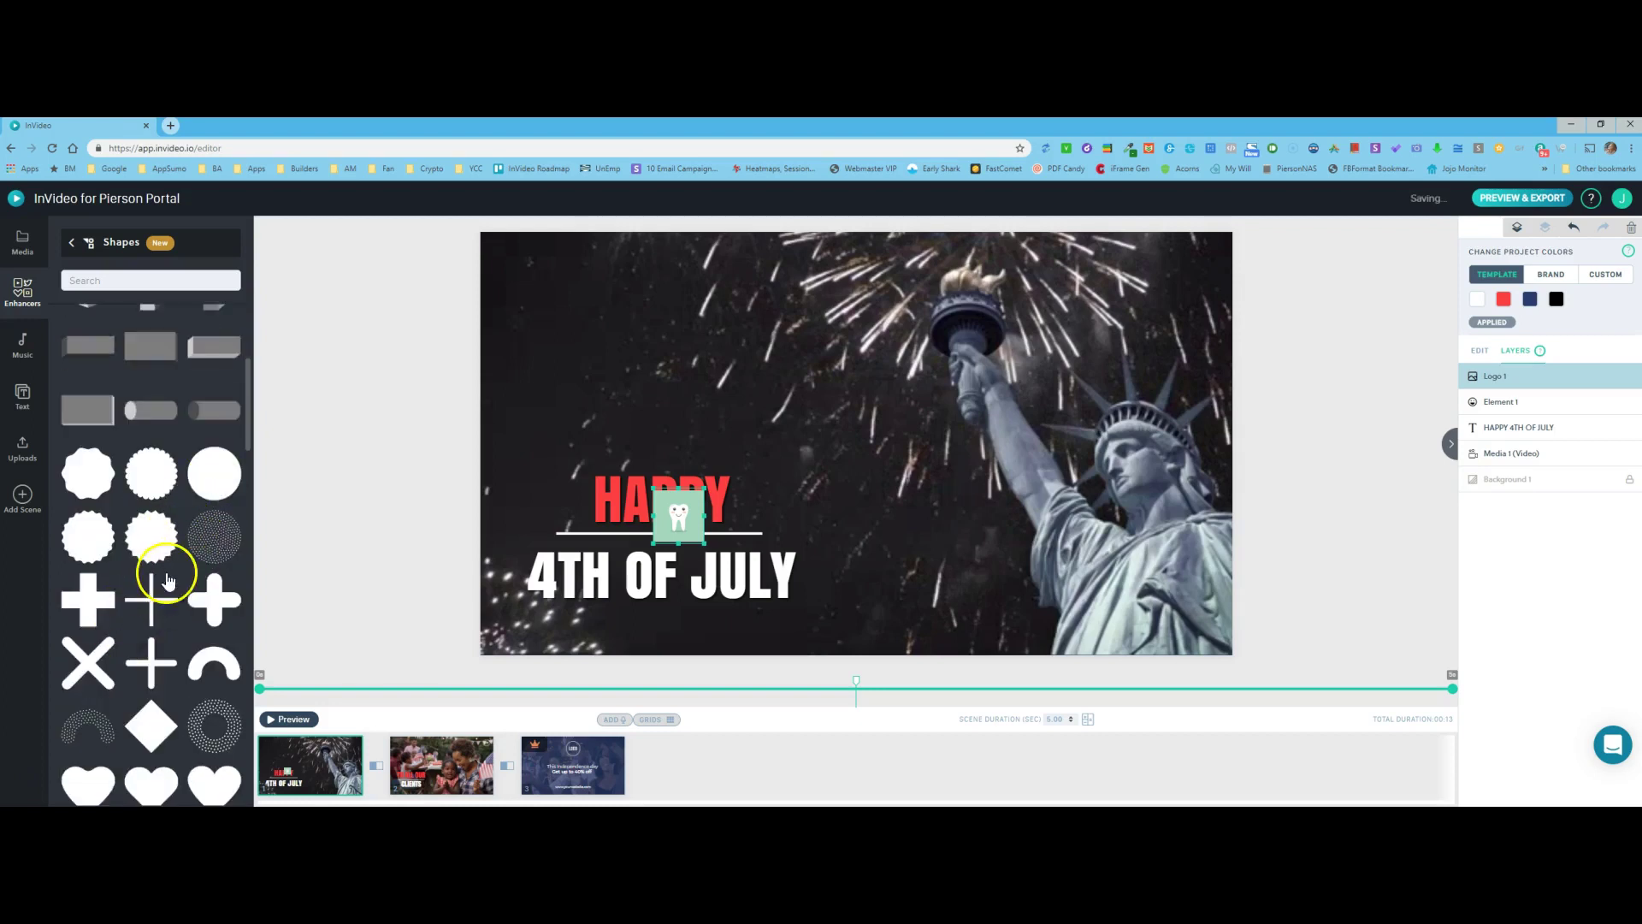
click(90, 599)
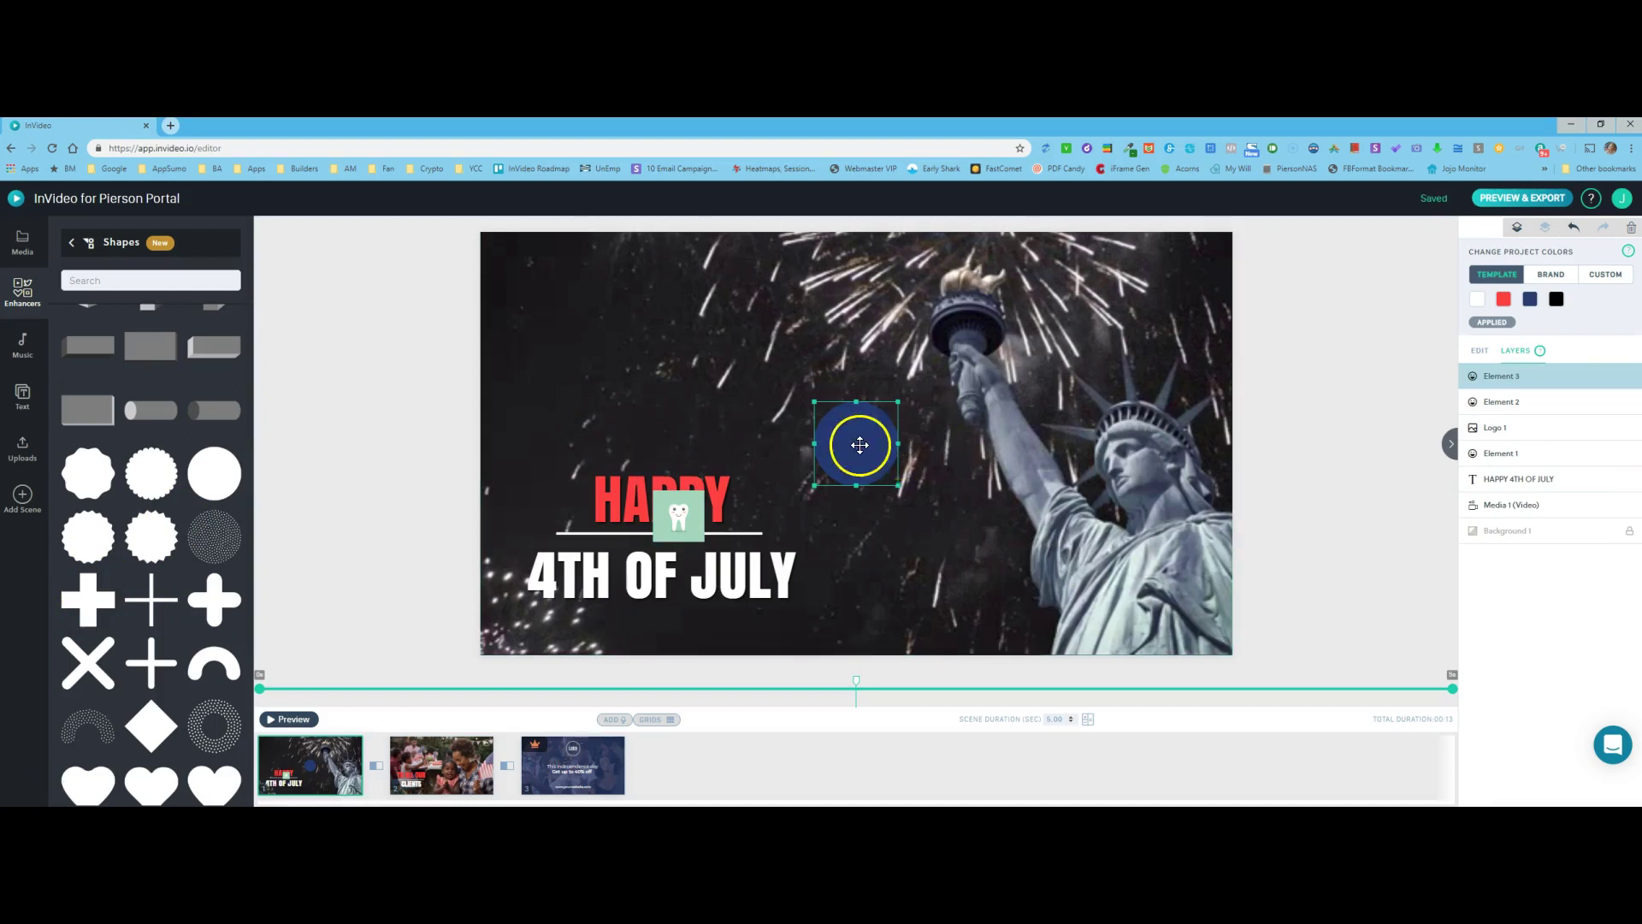
Place the cross over HAPPY and the circle over 4TH OF JULY
drag(857, 443, 697, 401)
drag(871, 437, 858, 428)
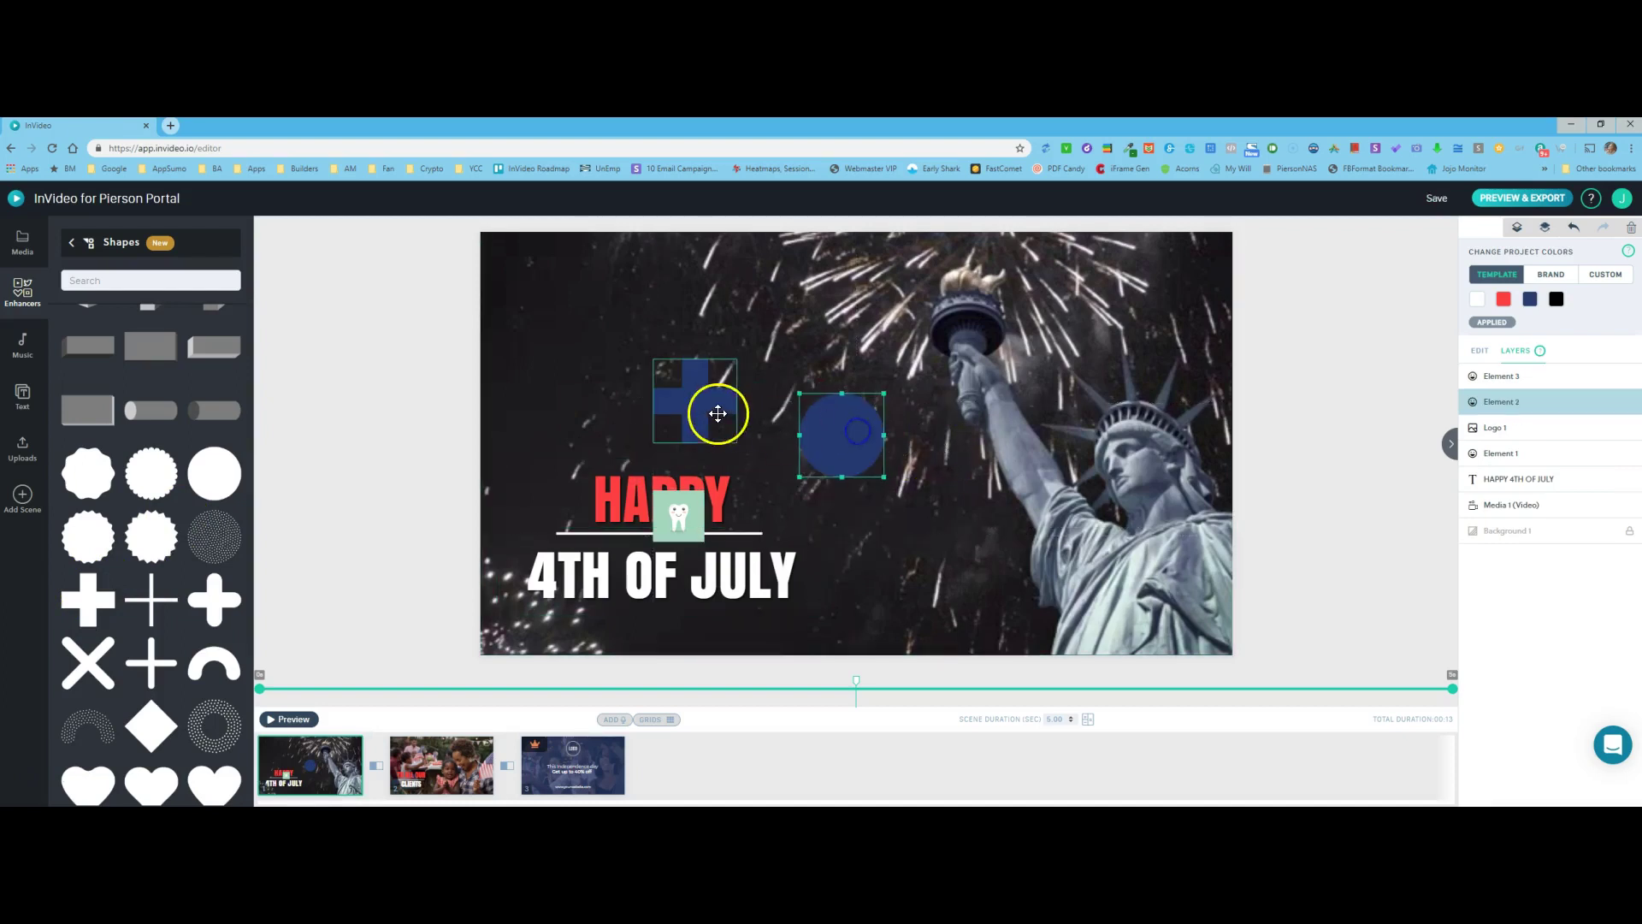
drag(725, 407, 666, 496)
drag(840, 434, 716, 556)
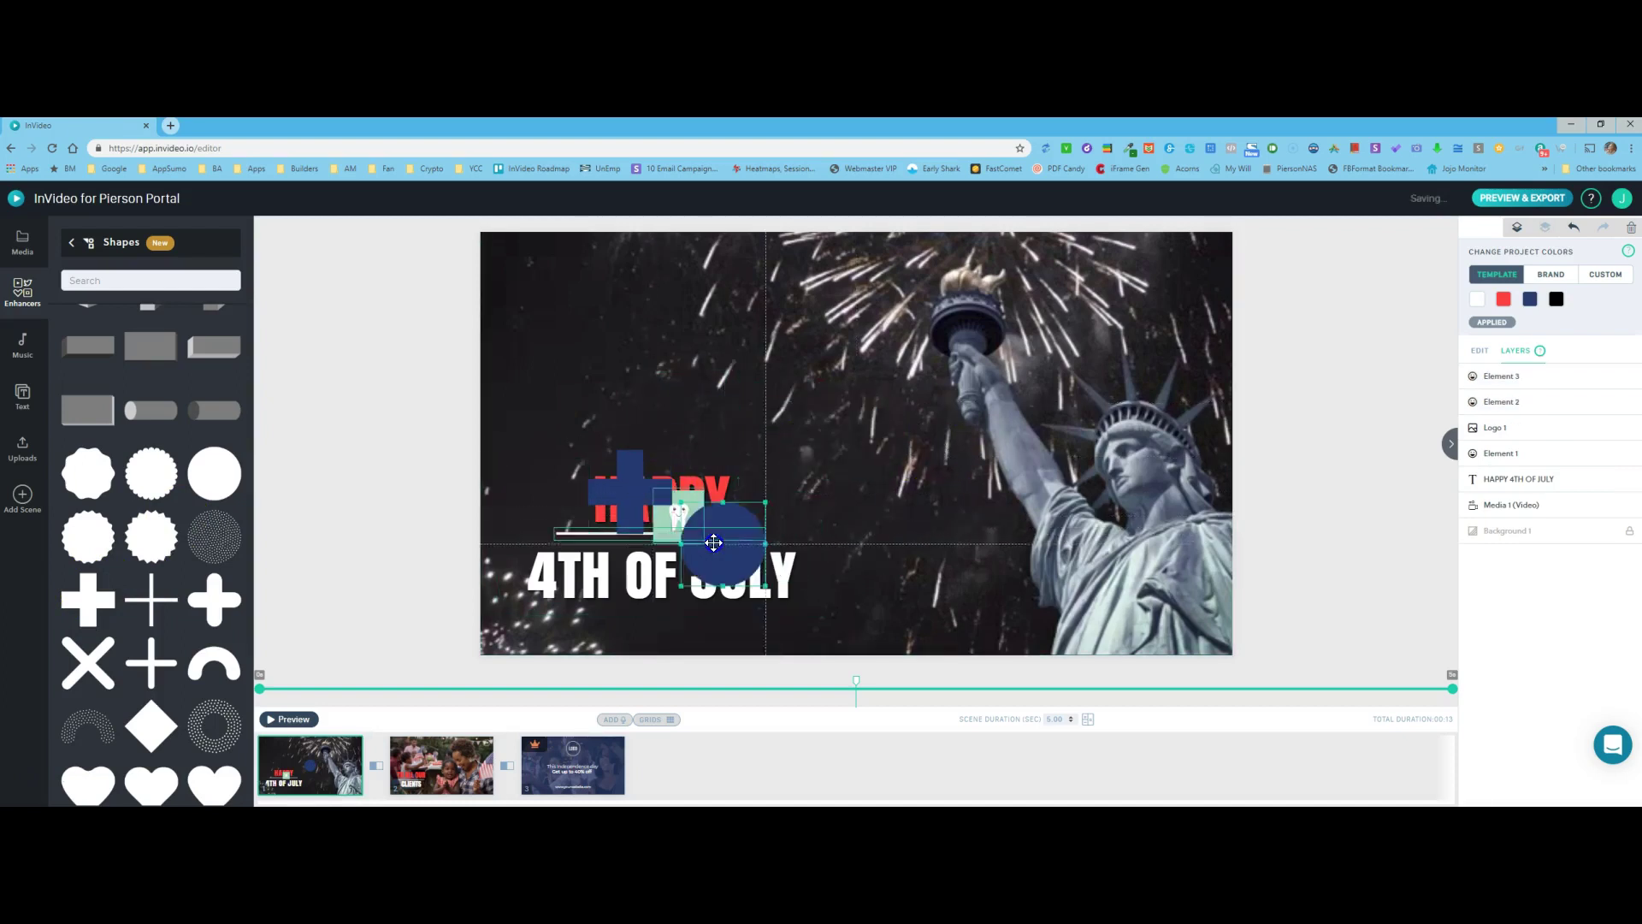
Move the circle to the title's lower left, the cross off-canvas, and the logo above HAPPY
mouse_move(630, 490)
mouse_down()
mouse_move(731, 528)
mouse_move(671, 429)
mouse_up()
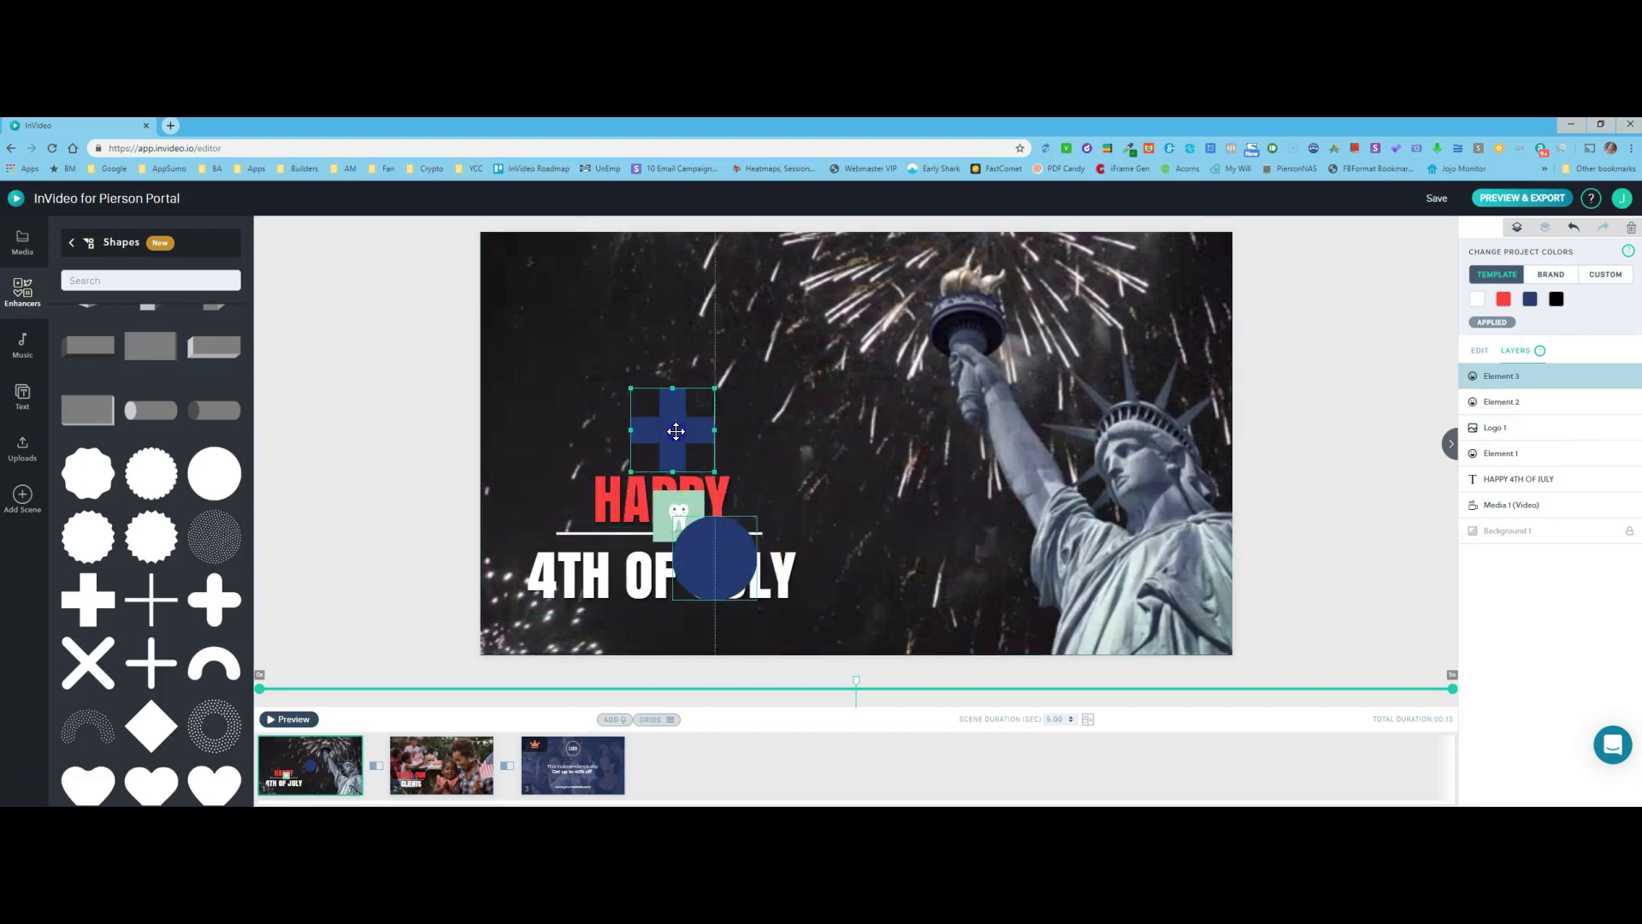
drag(694, 570, 548, 585)
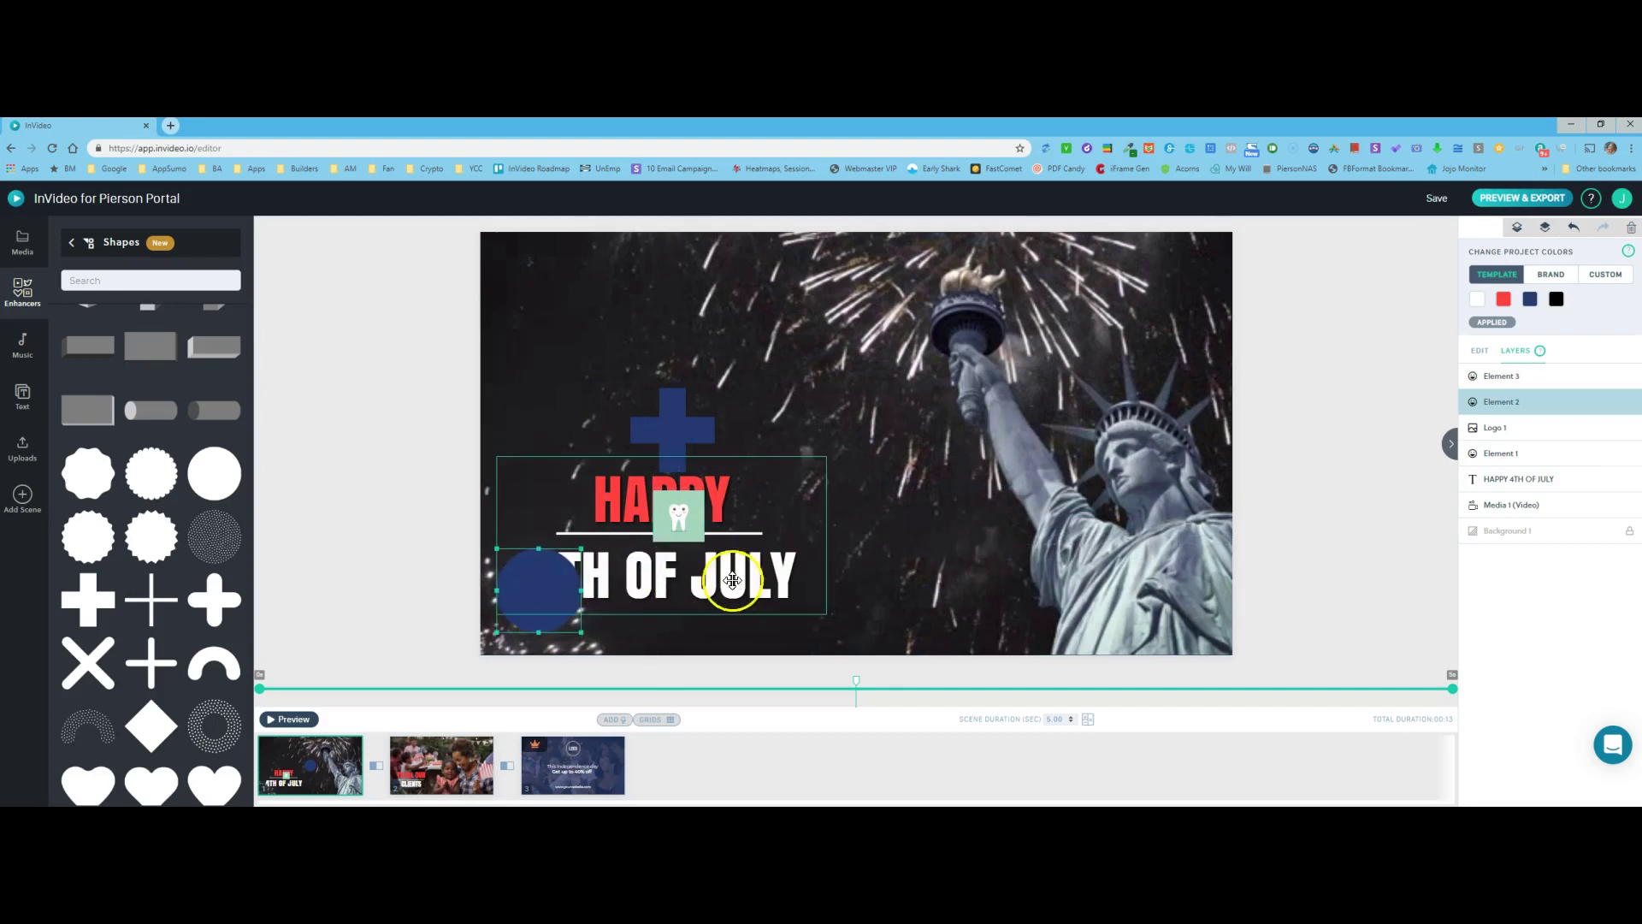
drag(678, 513, 834, 385)
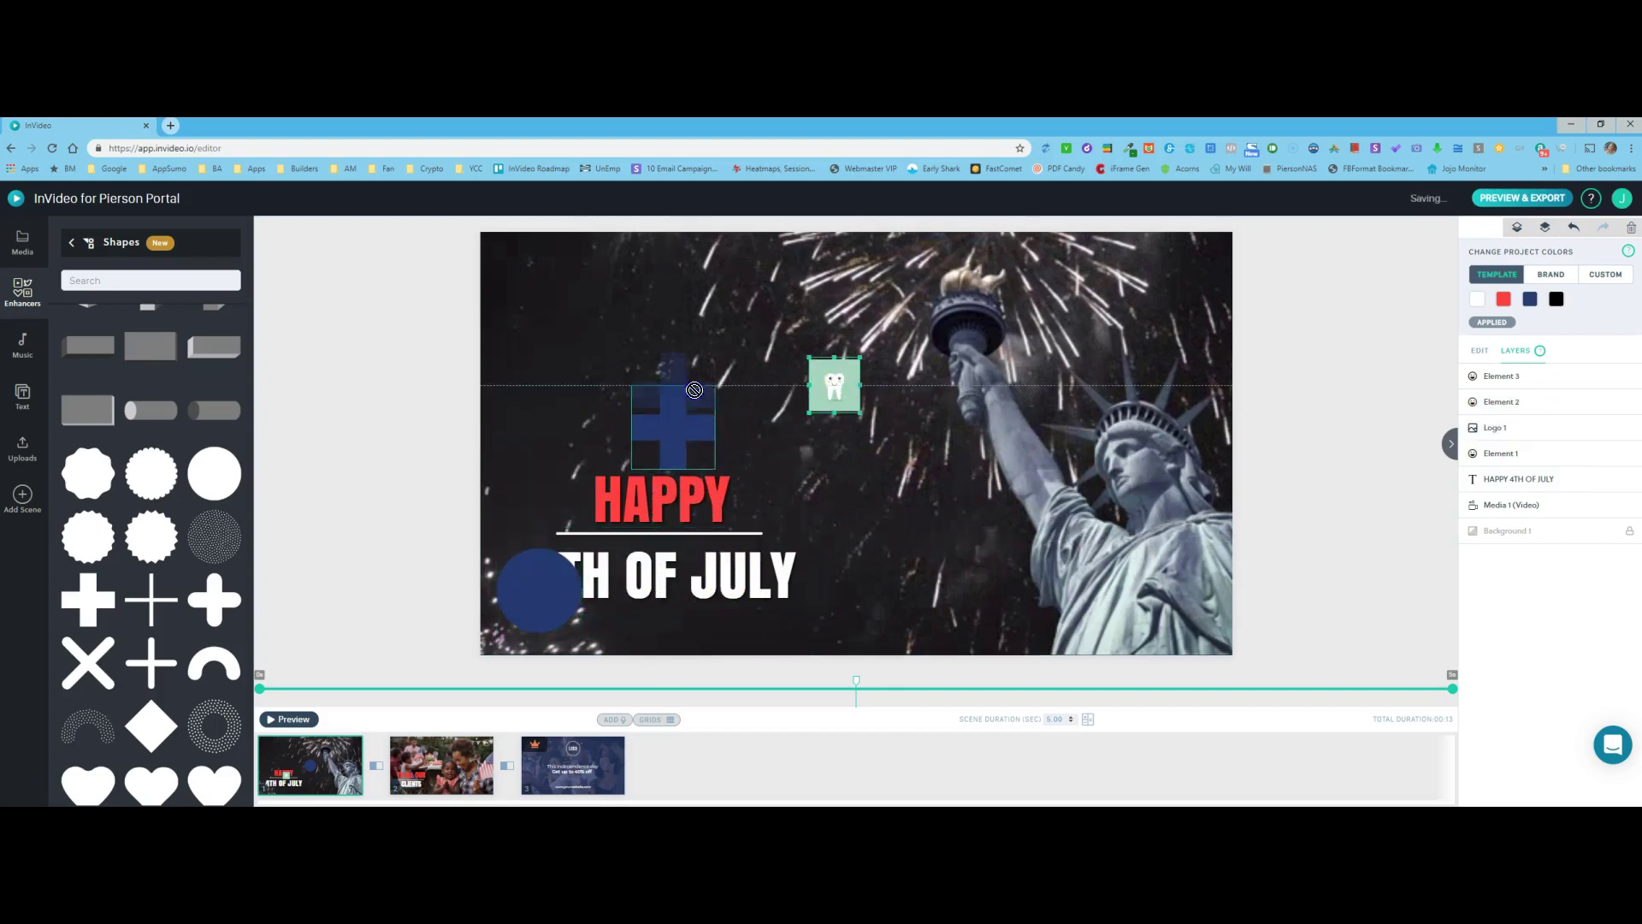
drag(676, 428, 1436, 546)
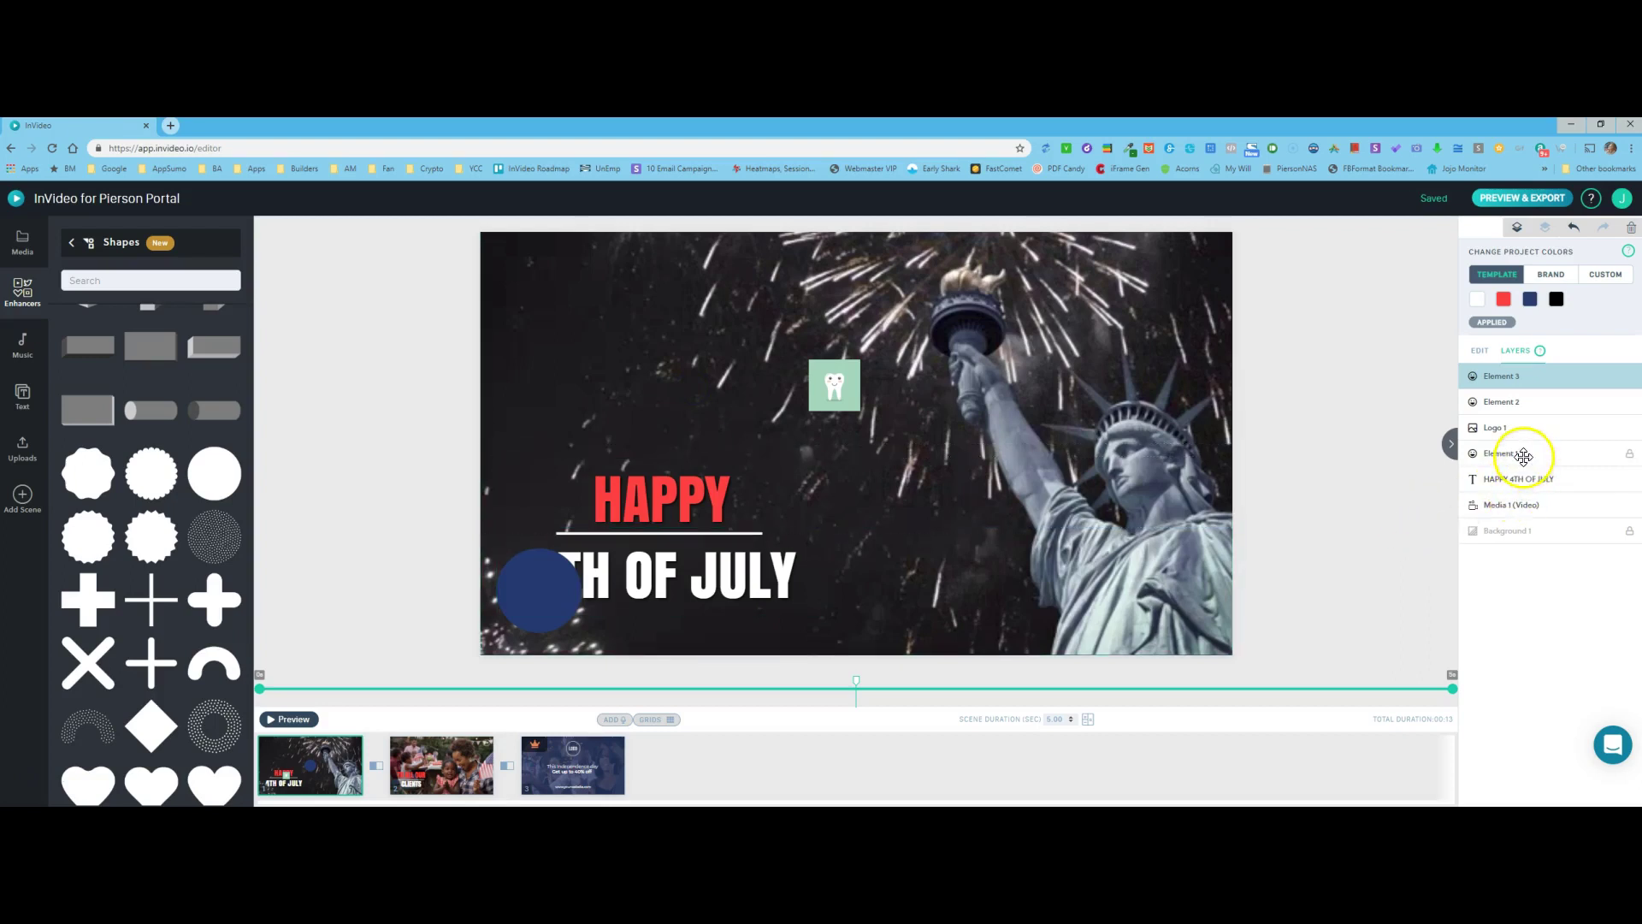
mouse_move(1551, 453)
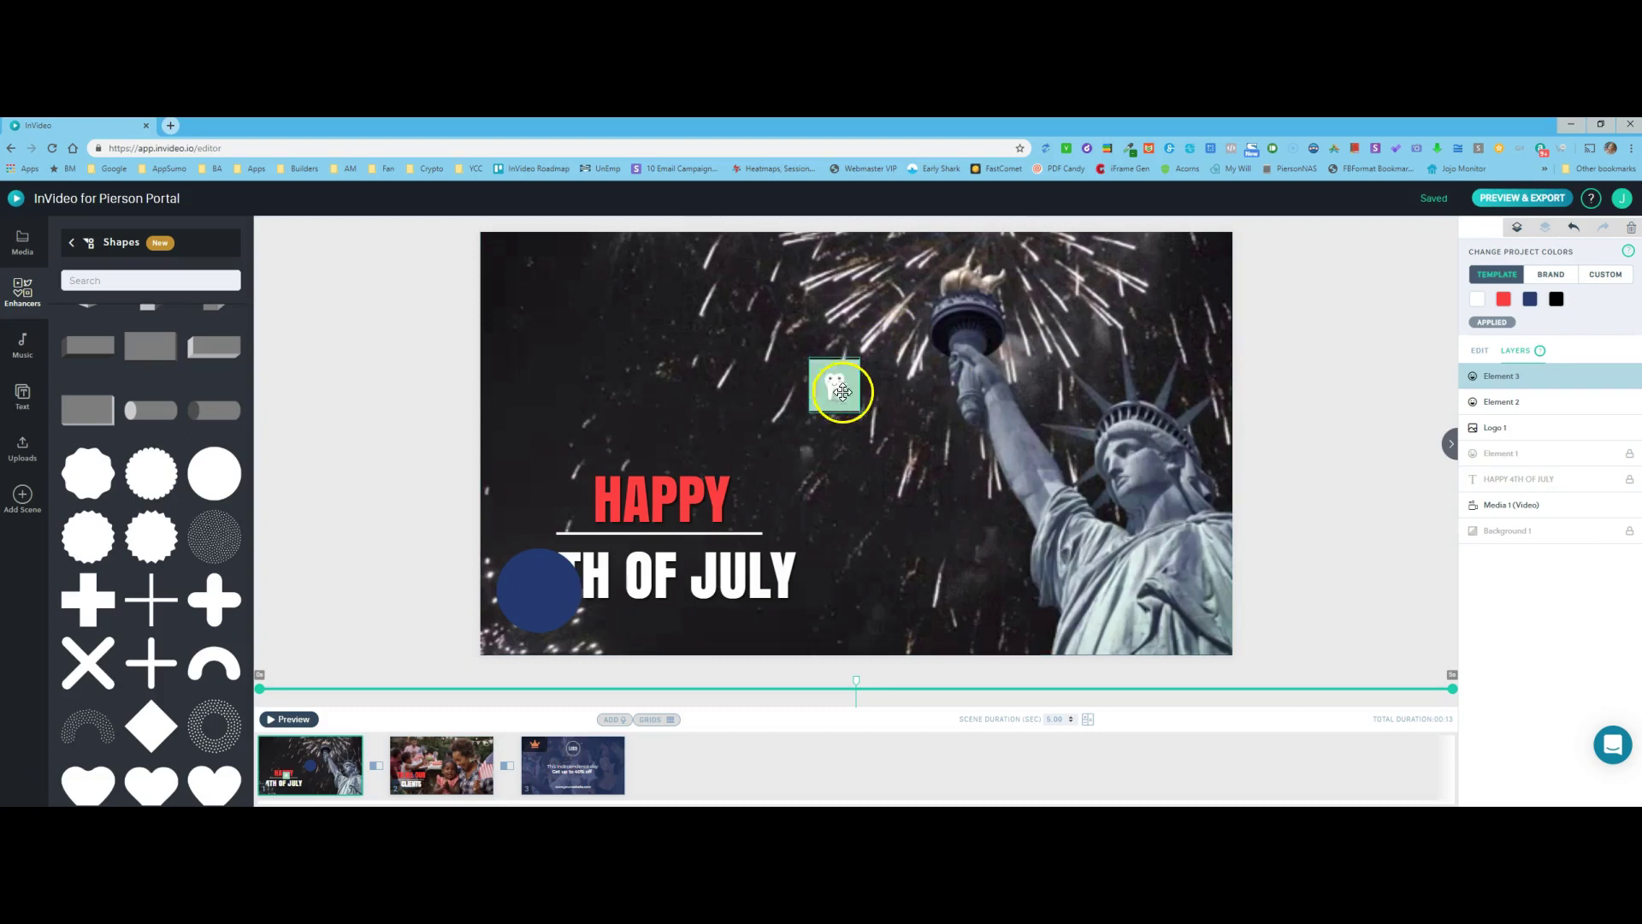
drag(836, 383, 692, 476)
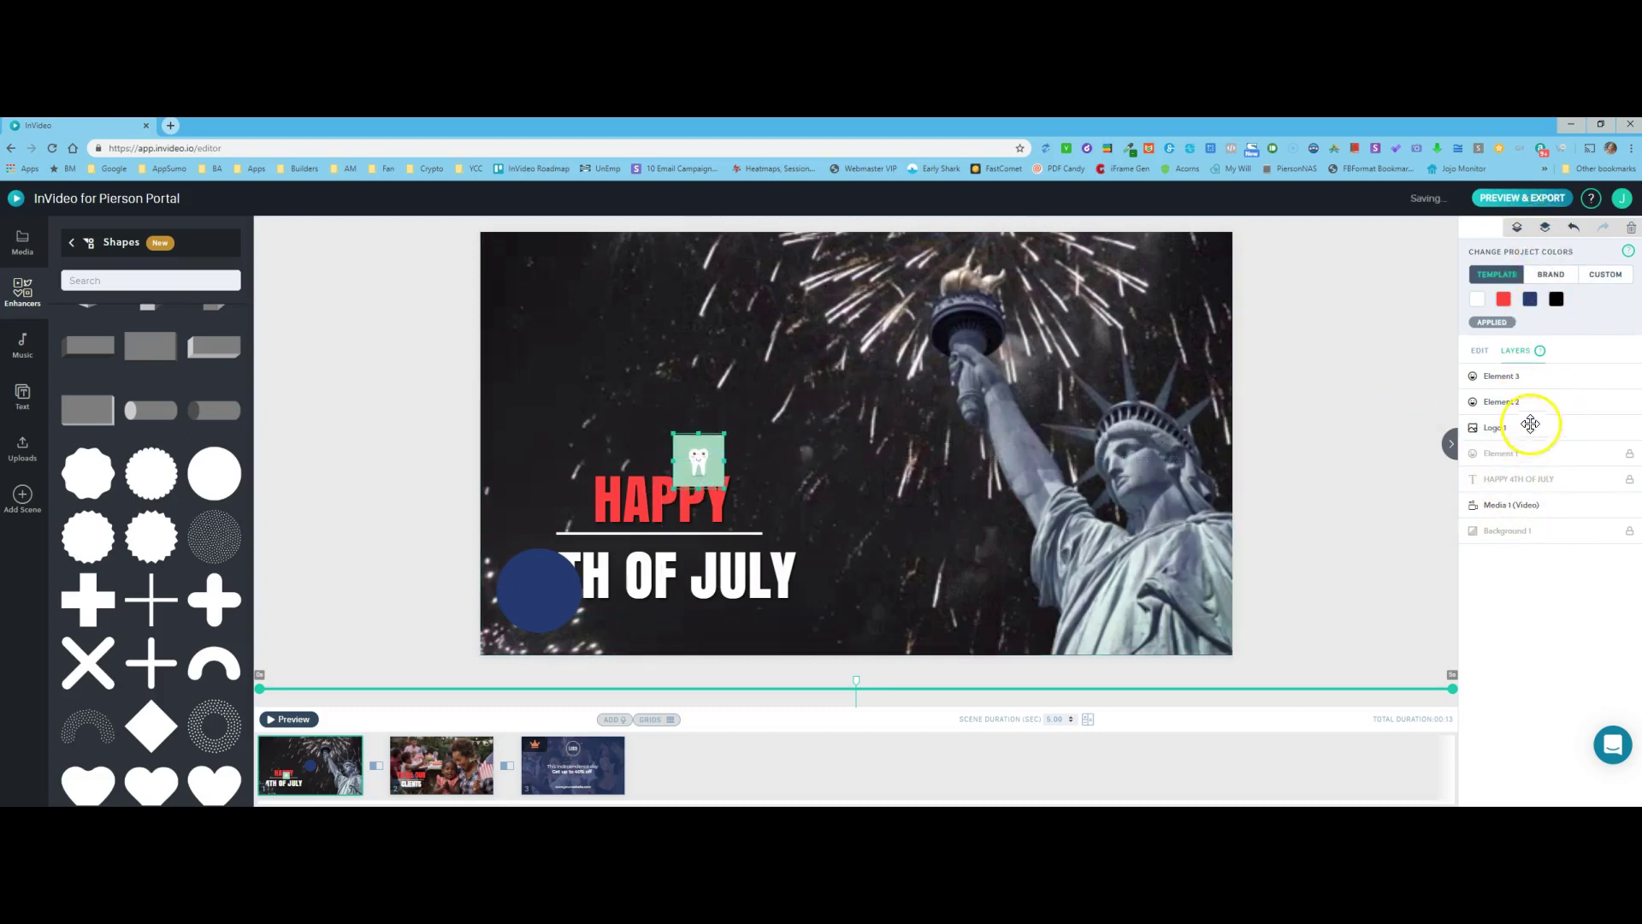
Reorder the layer list so Logo 1 sits just below the title
drag(1532, 530, 1526, 486)
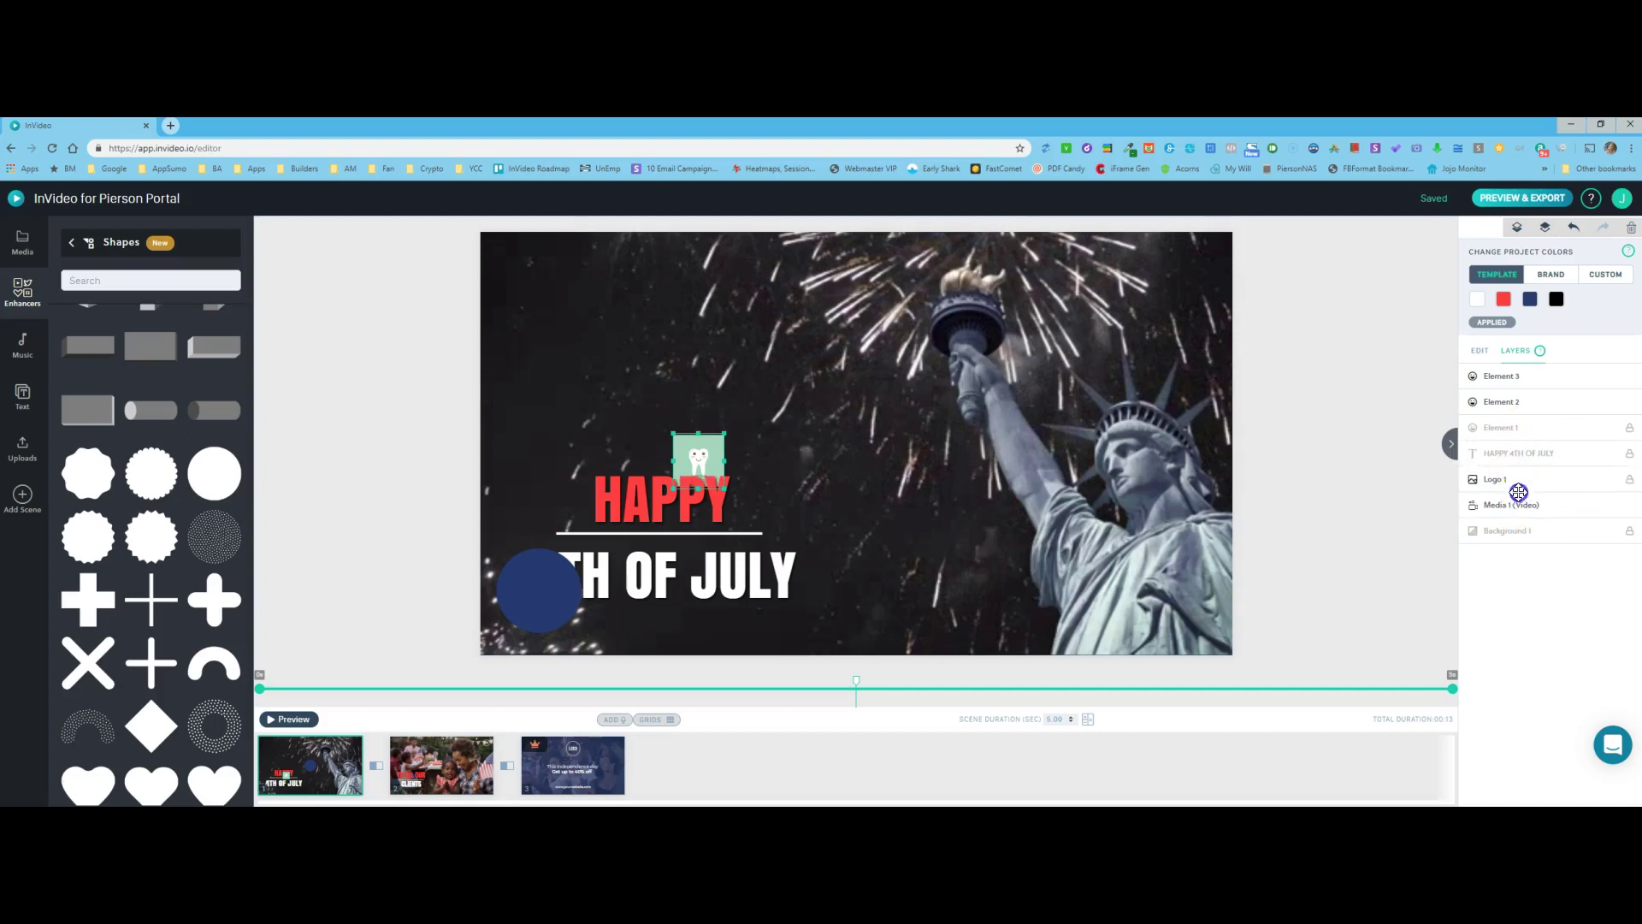
drag(1518, 480, 1519, 402)
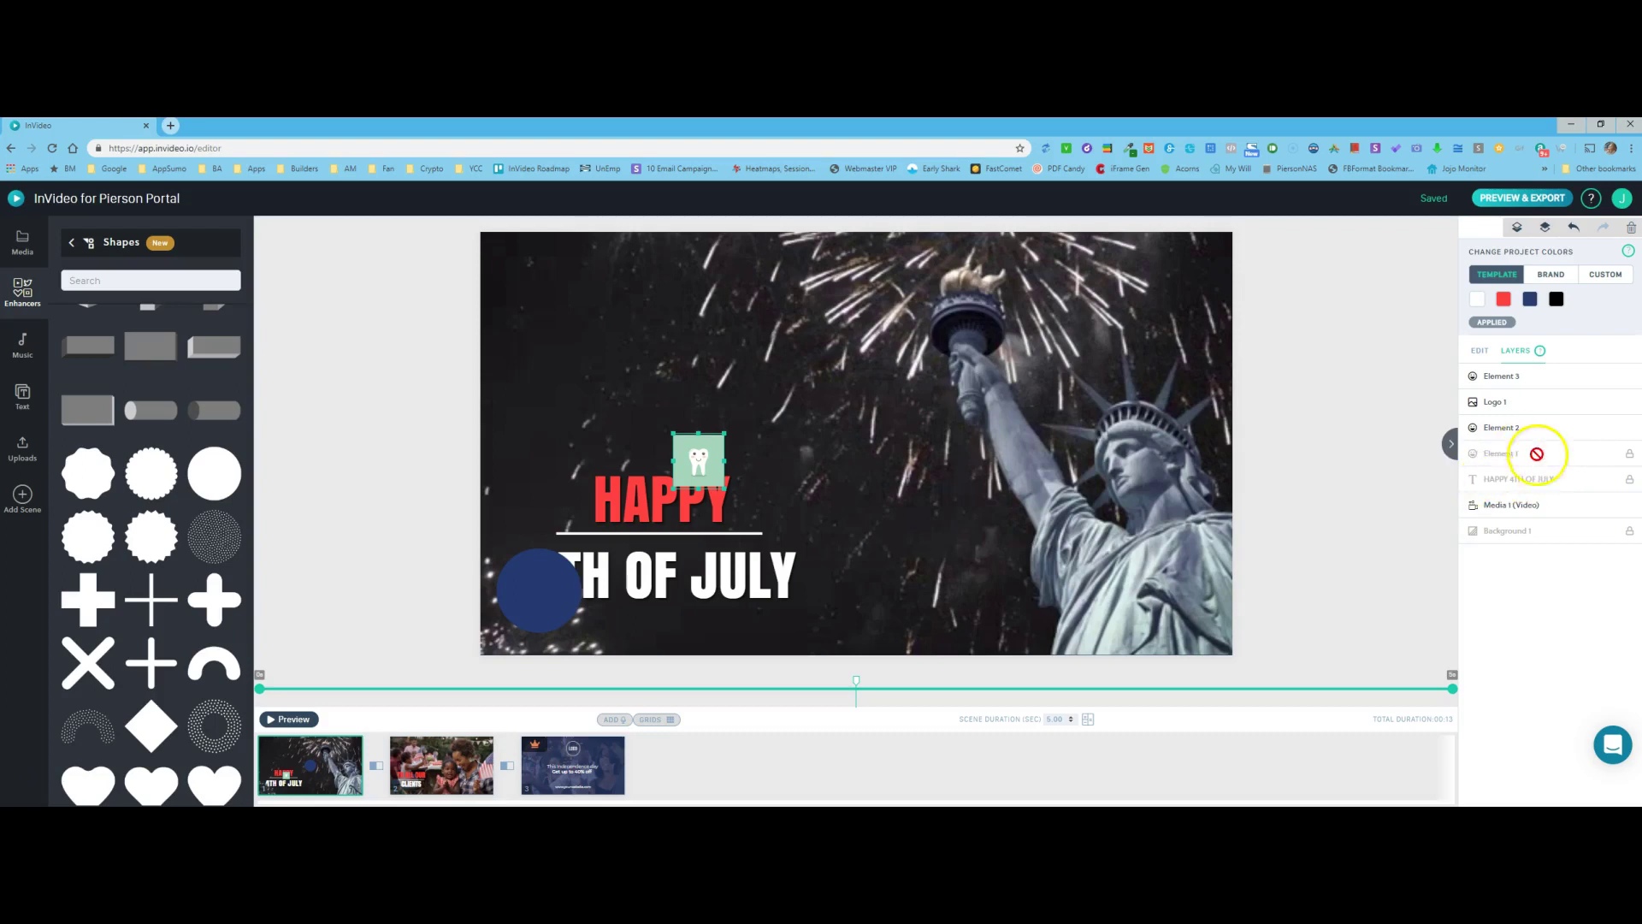
drag(1509, 401, 1521, 511)
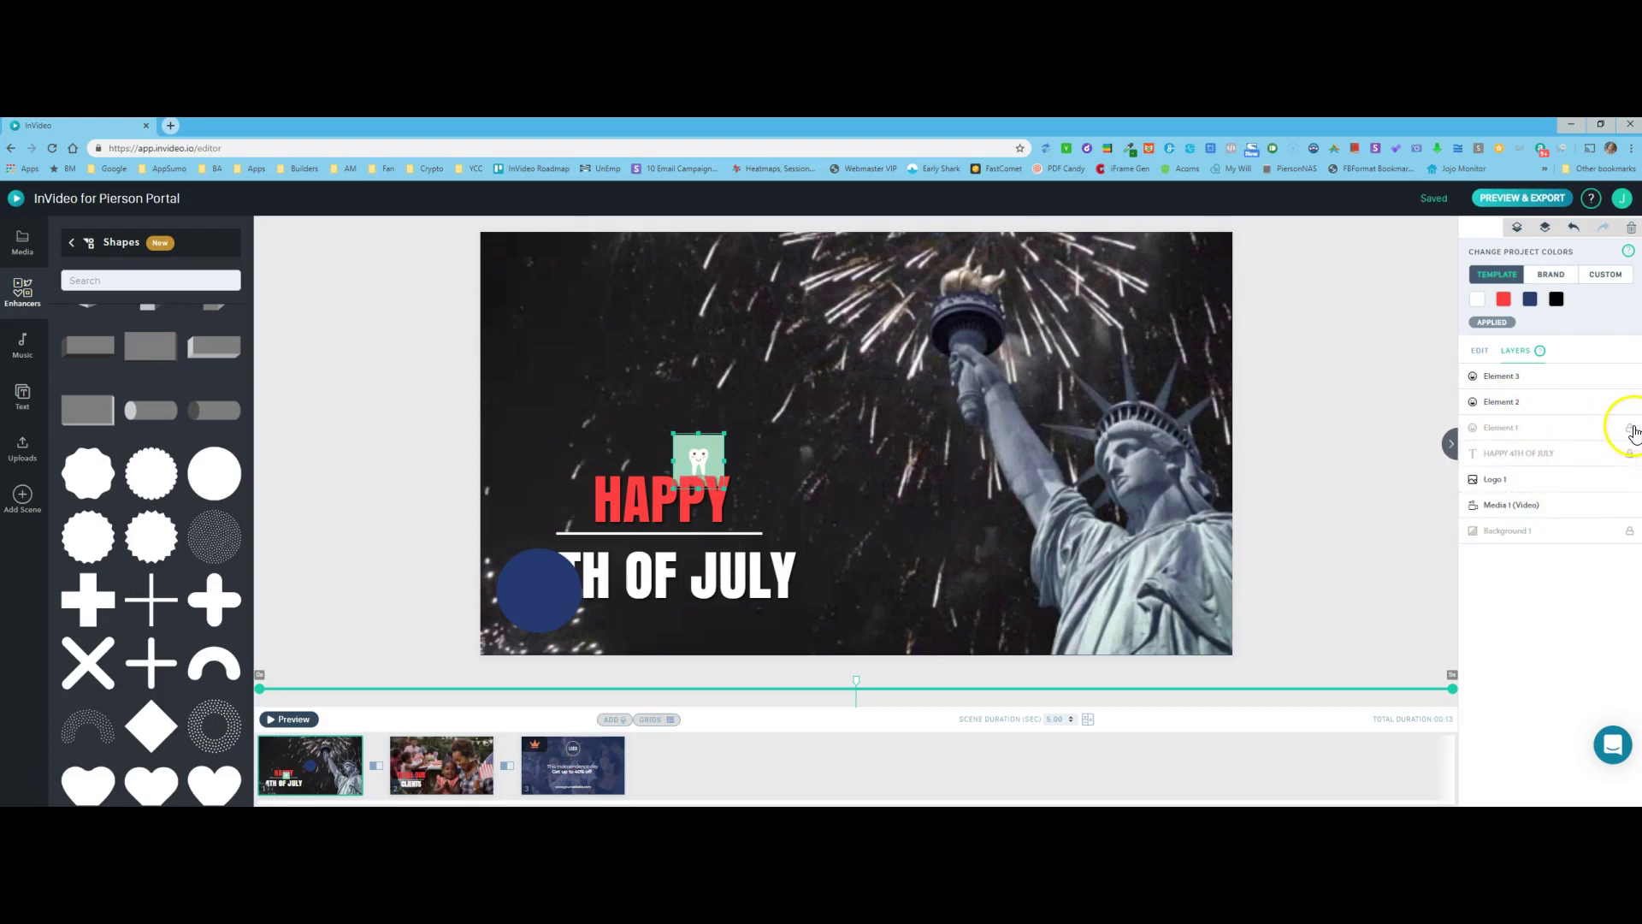
Unlock the title, lower the circle's layer, and move the title, line and circle beside HAPPY
click(1625, 455)
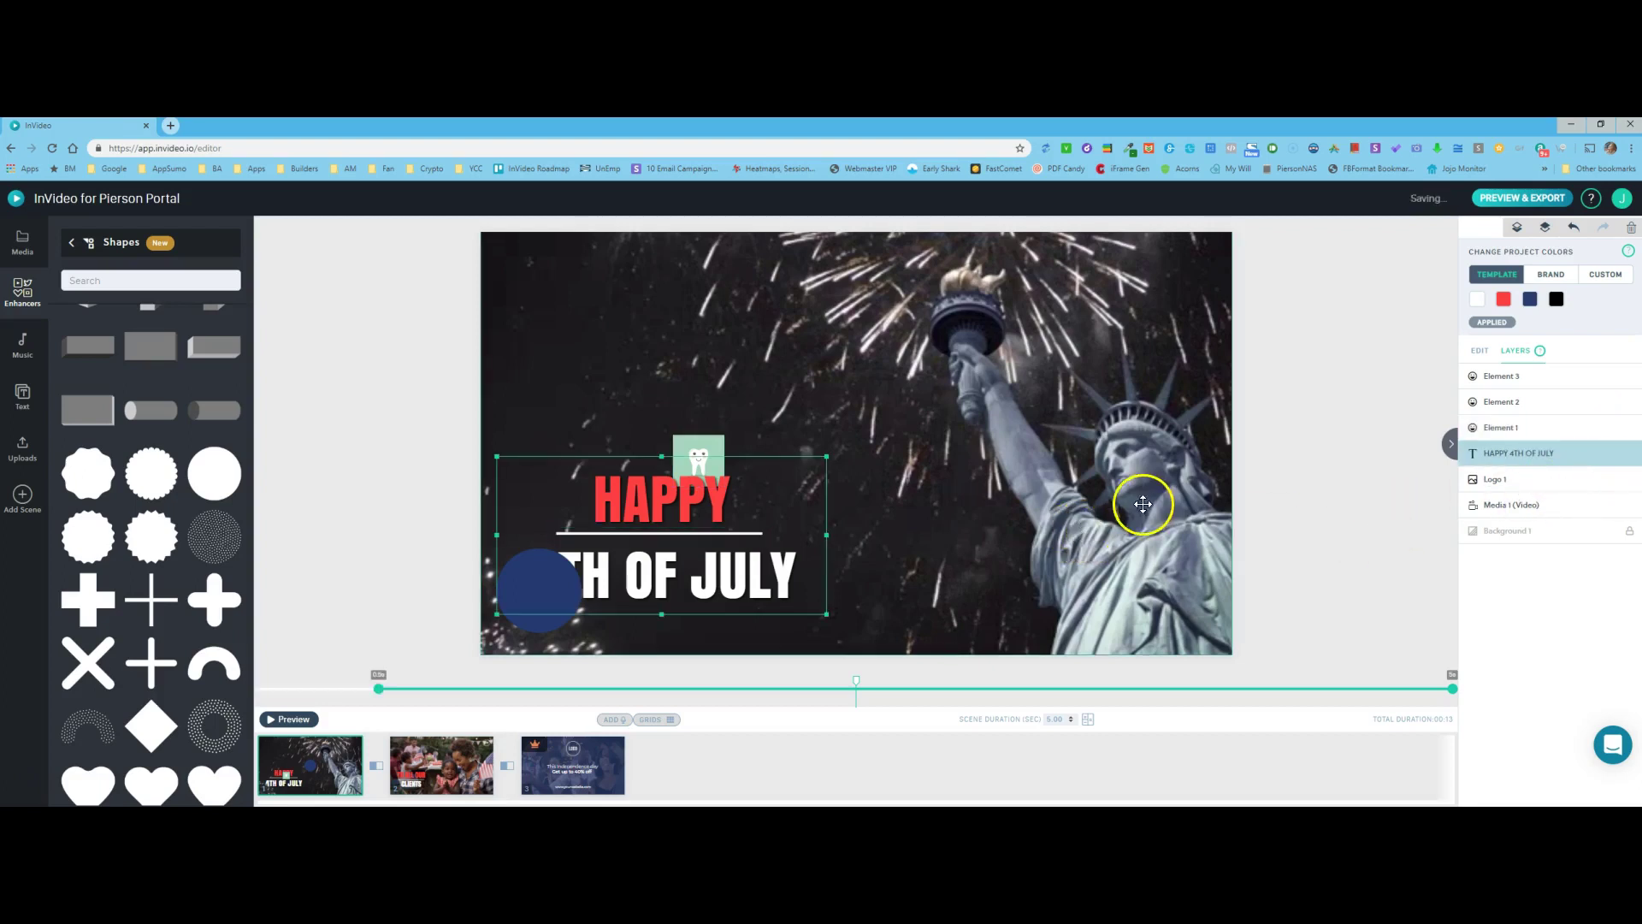
mouse_move(1500, 403)
mouse_down()
mouse_move(1502, 479)
mouse_move(1512, 374)
mouse_up()
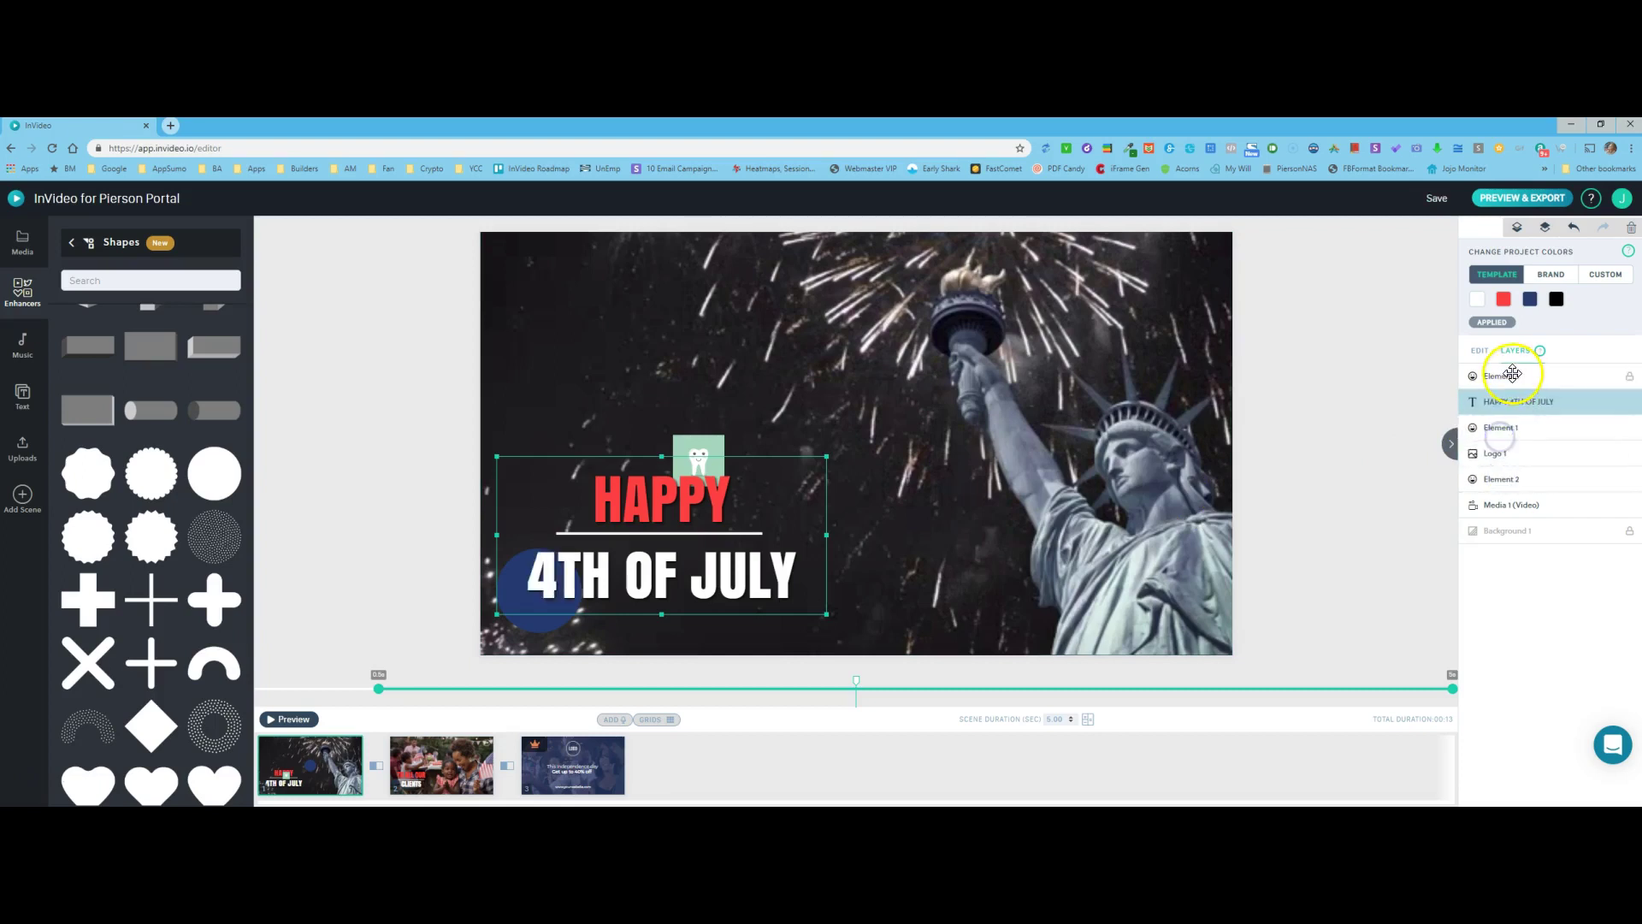
drag(668, 503, 870, 416)
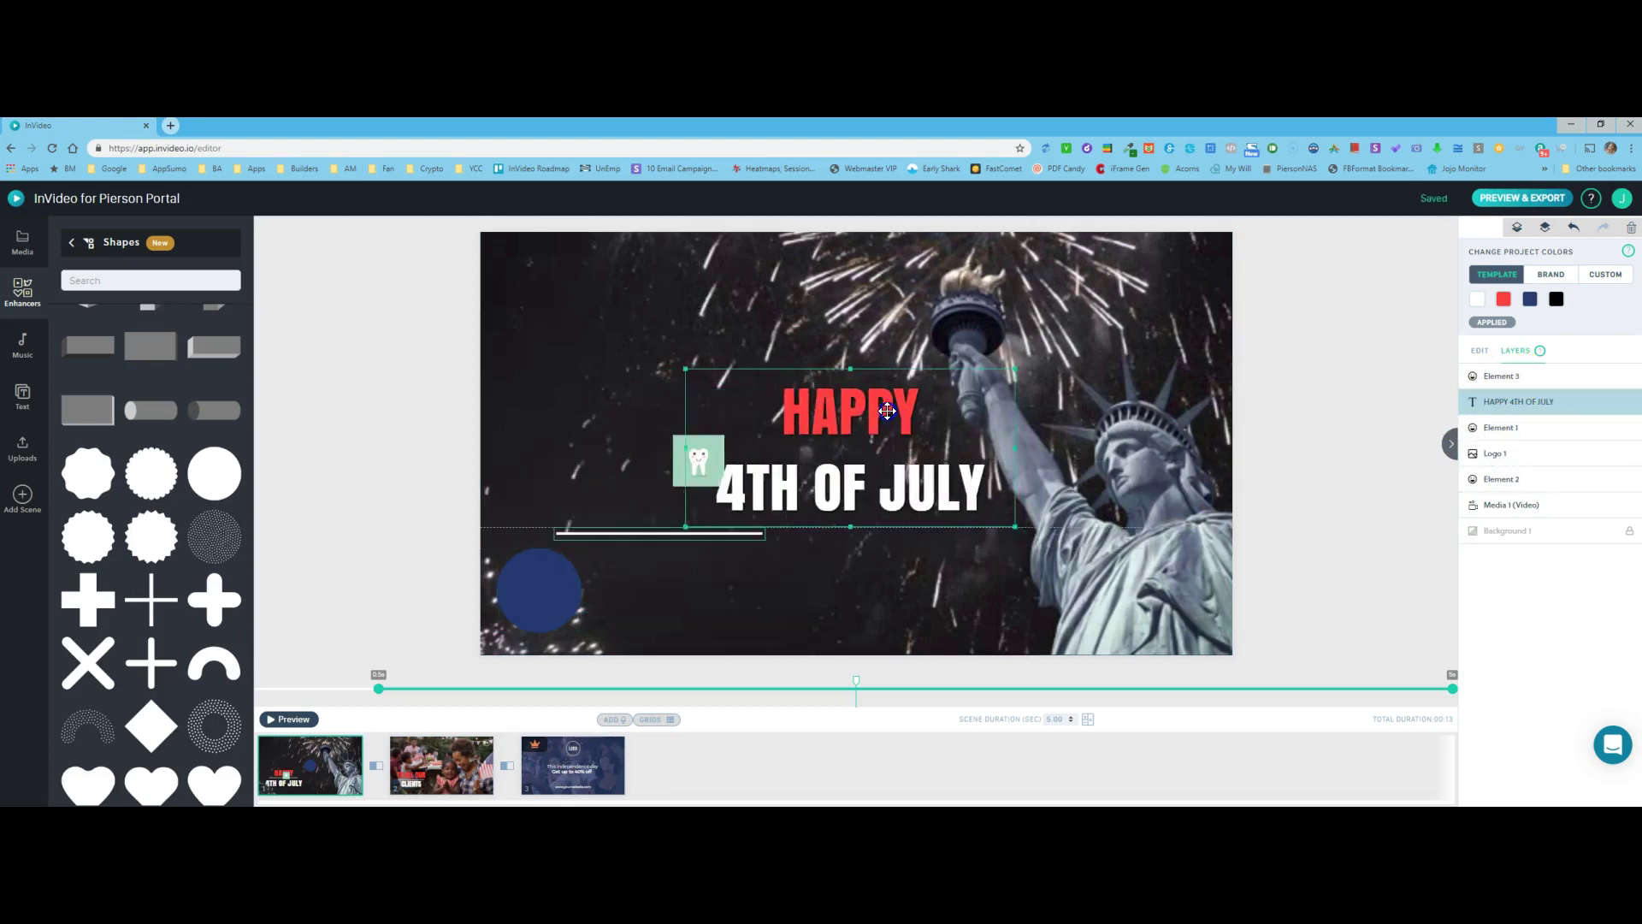
drag(588, 536, 804, 449)
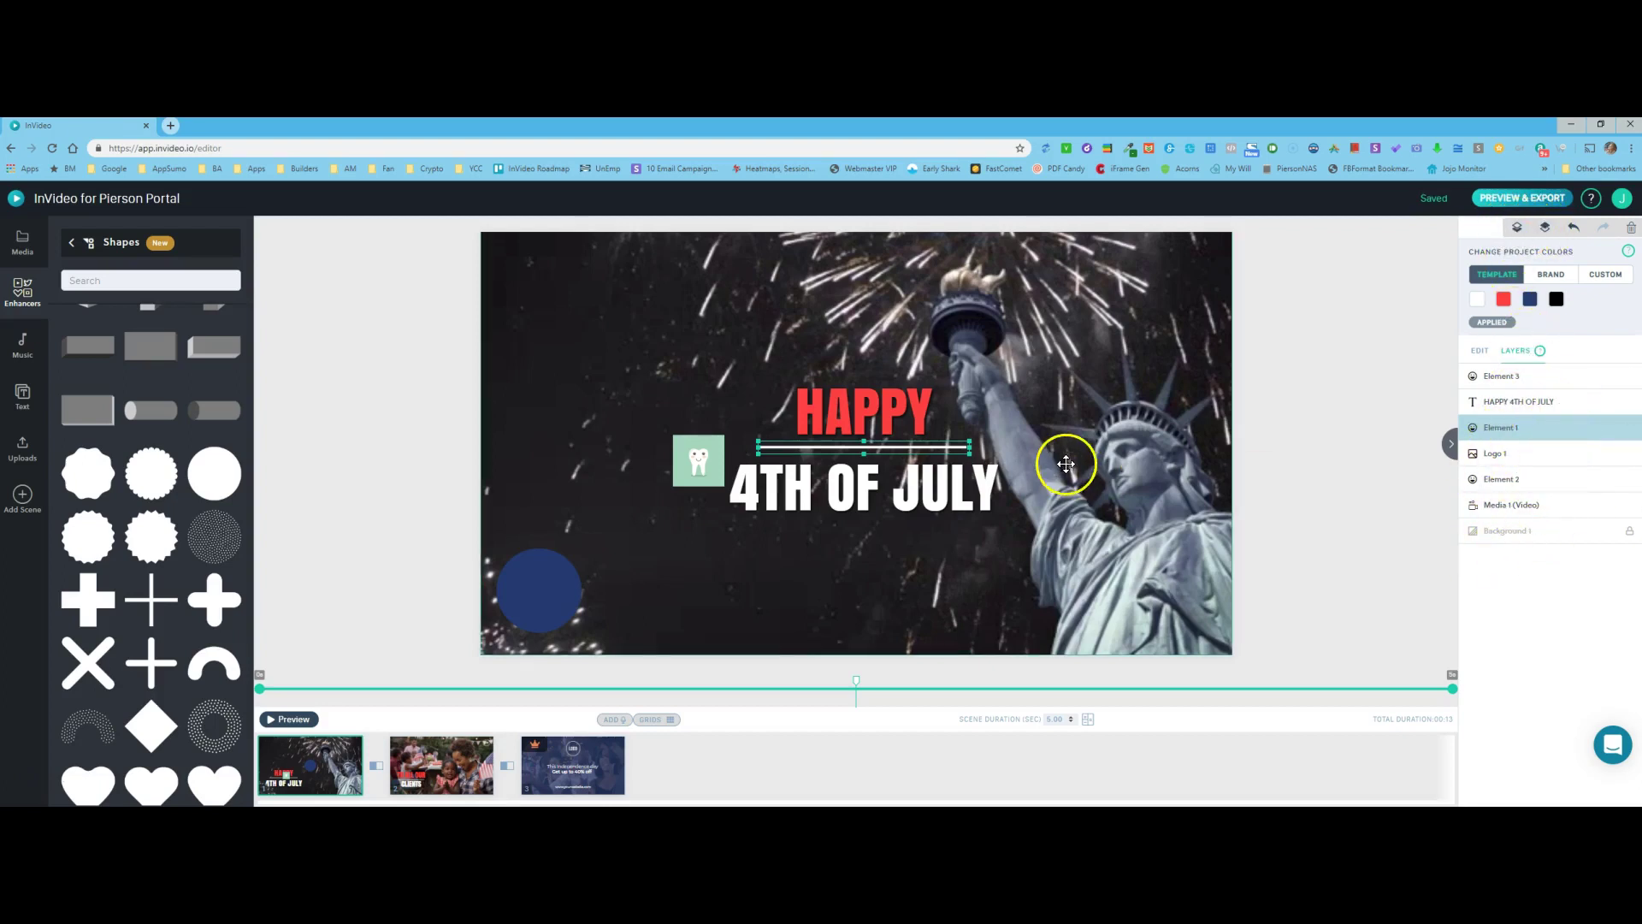
mouse_move(569, 590)
mouse_down()
mouse_move(954, 403)
mouse_move(921, 420)
mouse_up()
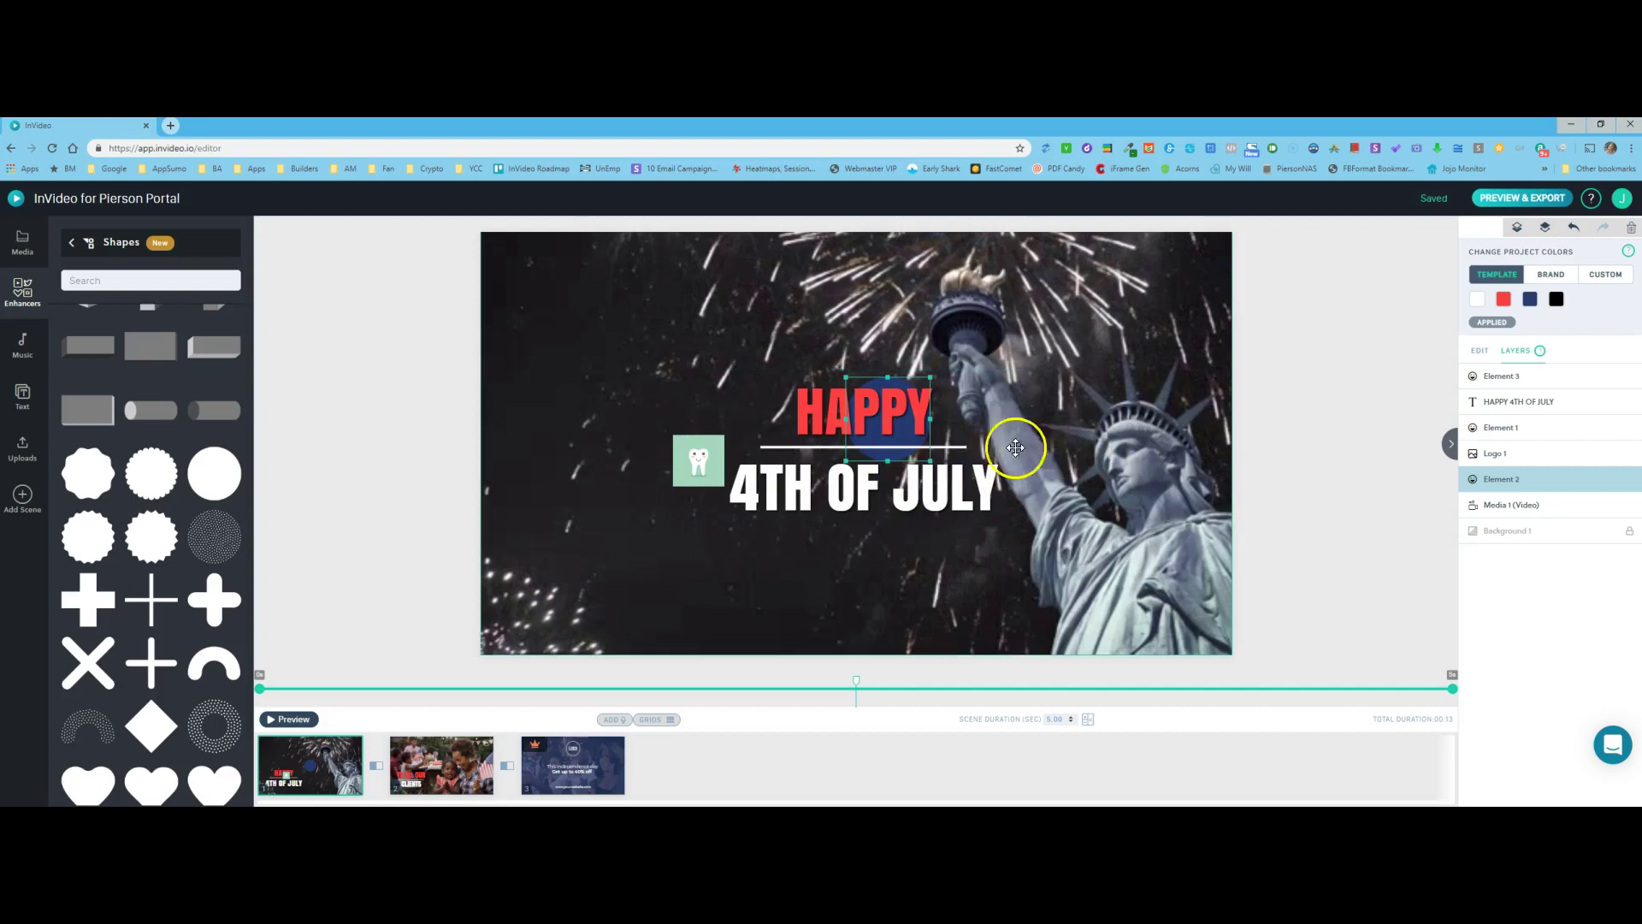
scroll(152, 505, up, 3)
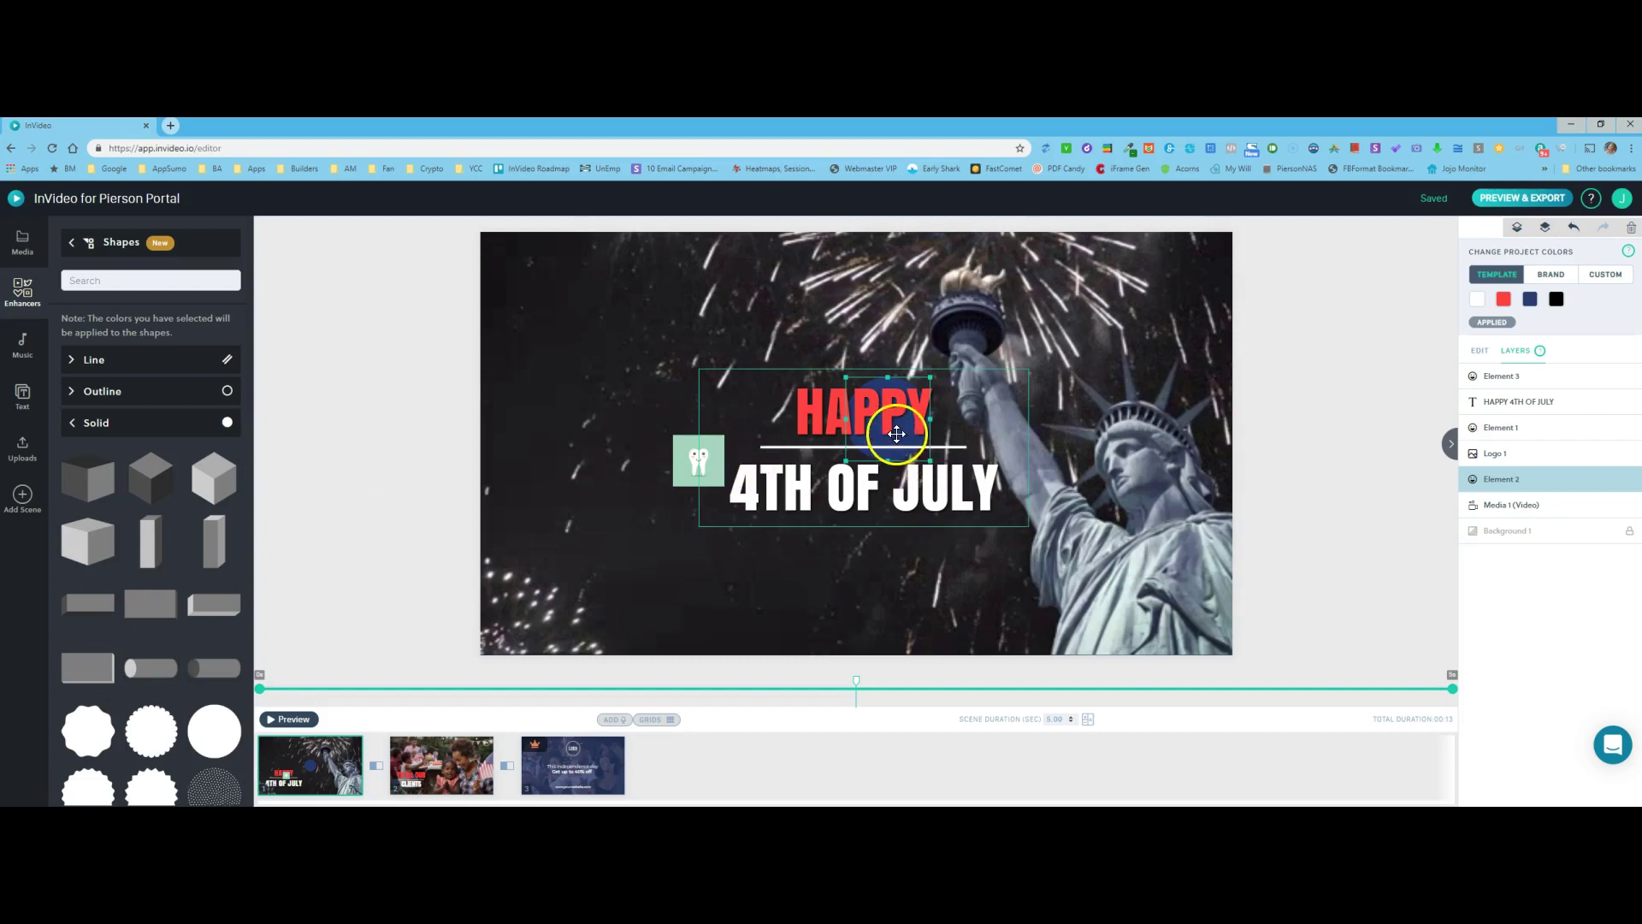
Shift the heading left and adjust the blue circle's animation and opacity settings
drag(912, 395, 736, 315)
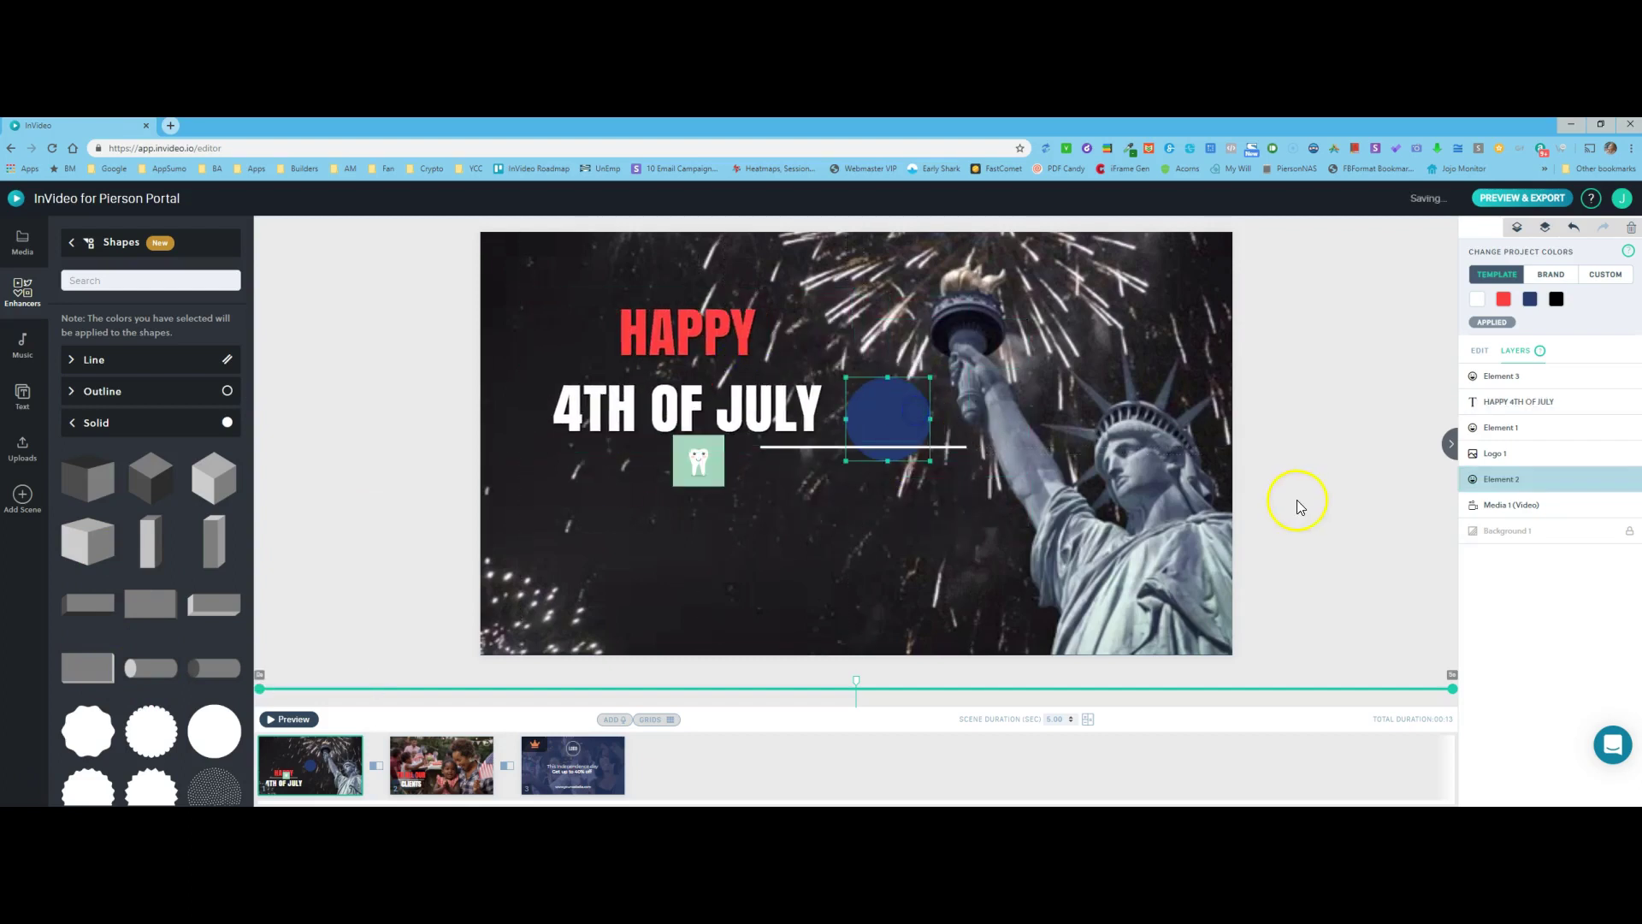
click(1587, 483)
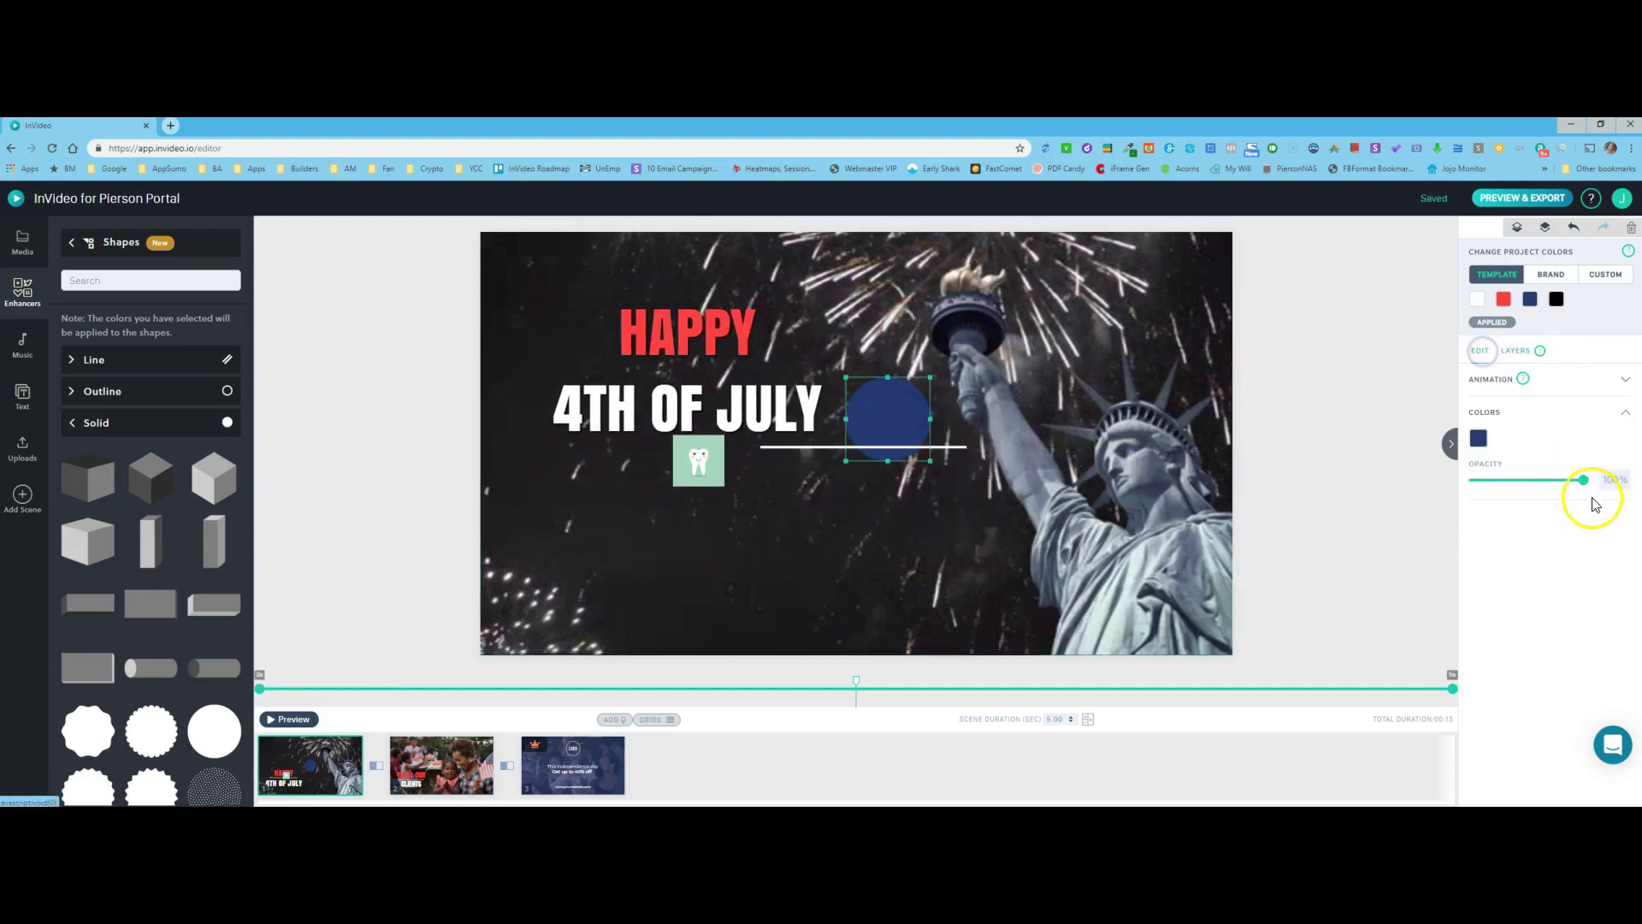
click(1519, 392)
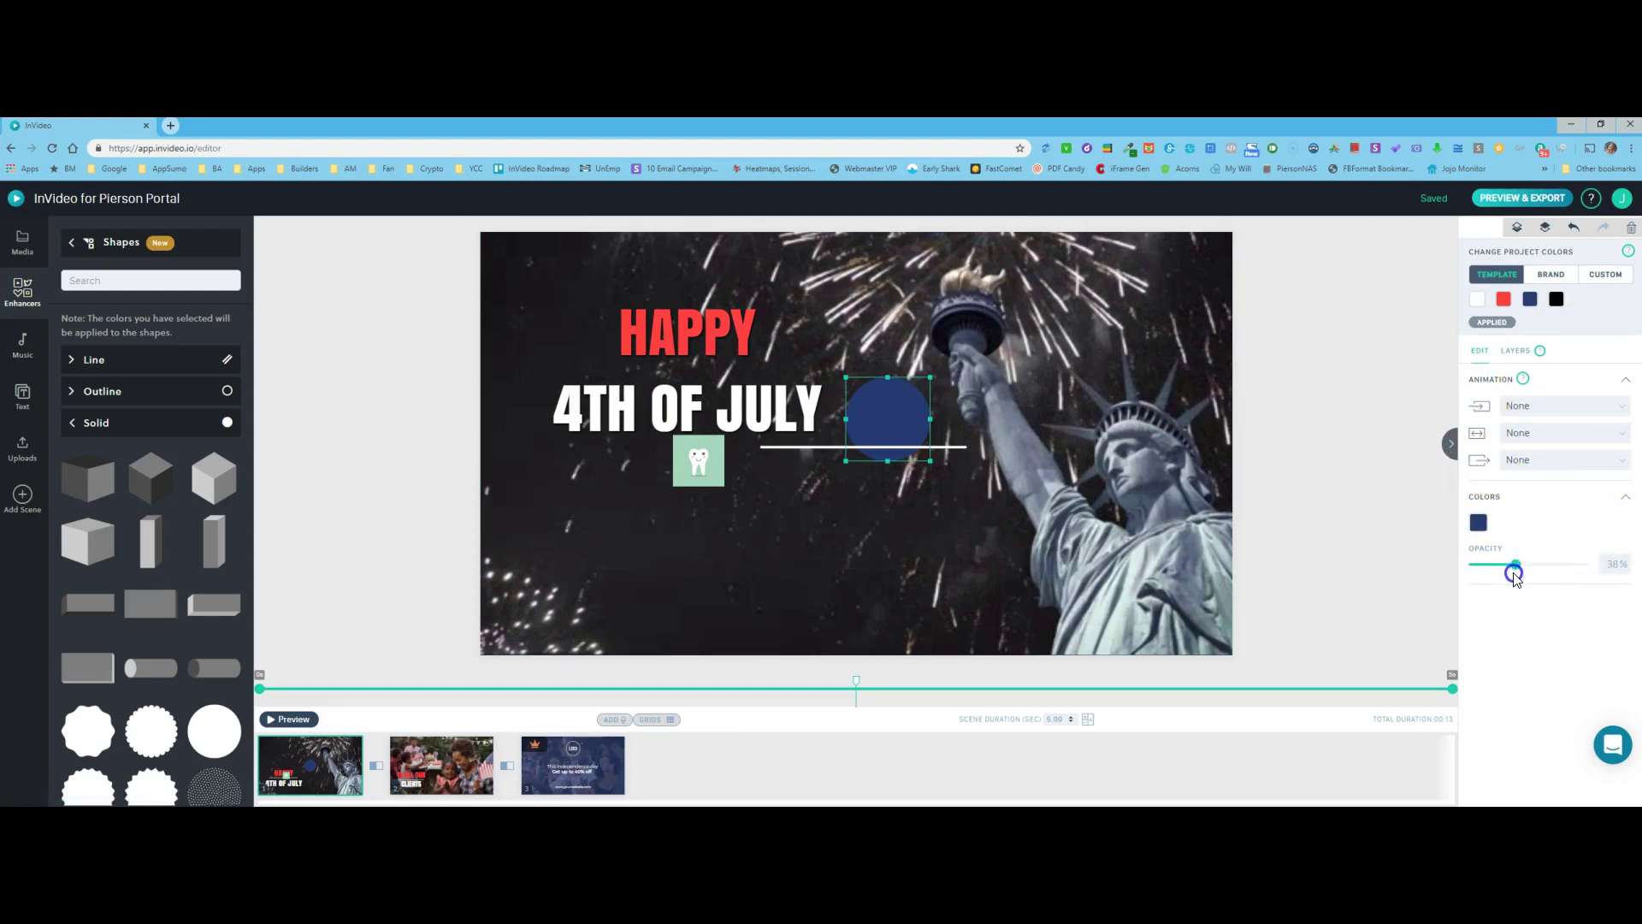
drag(1513, 578, 1512, 579)
Collapse Solid shapes and expand the Line, Outline and Transparent categories
click(78, 424)
click(90, 359)
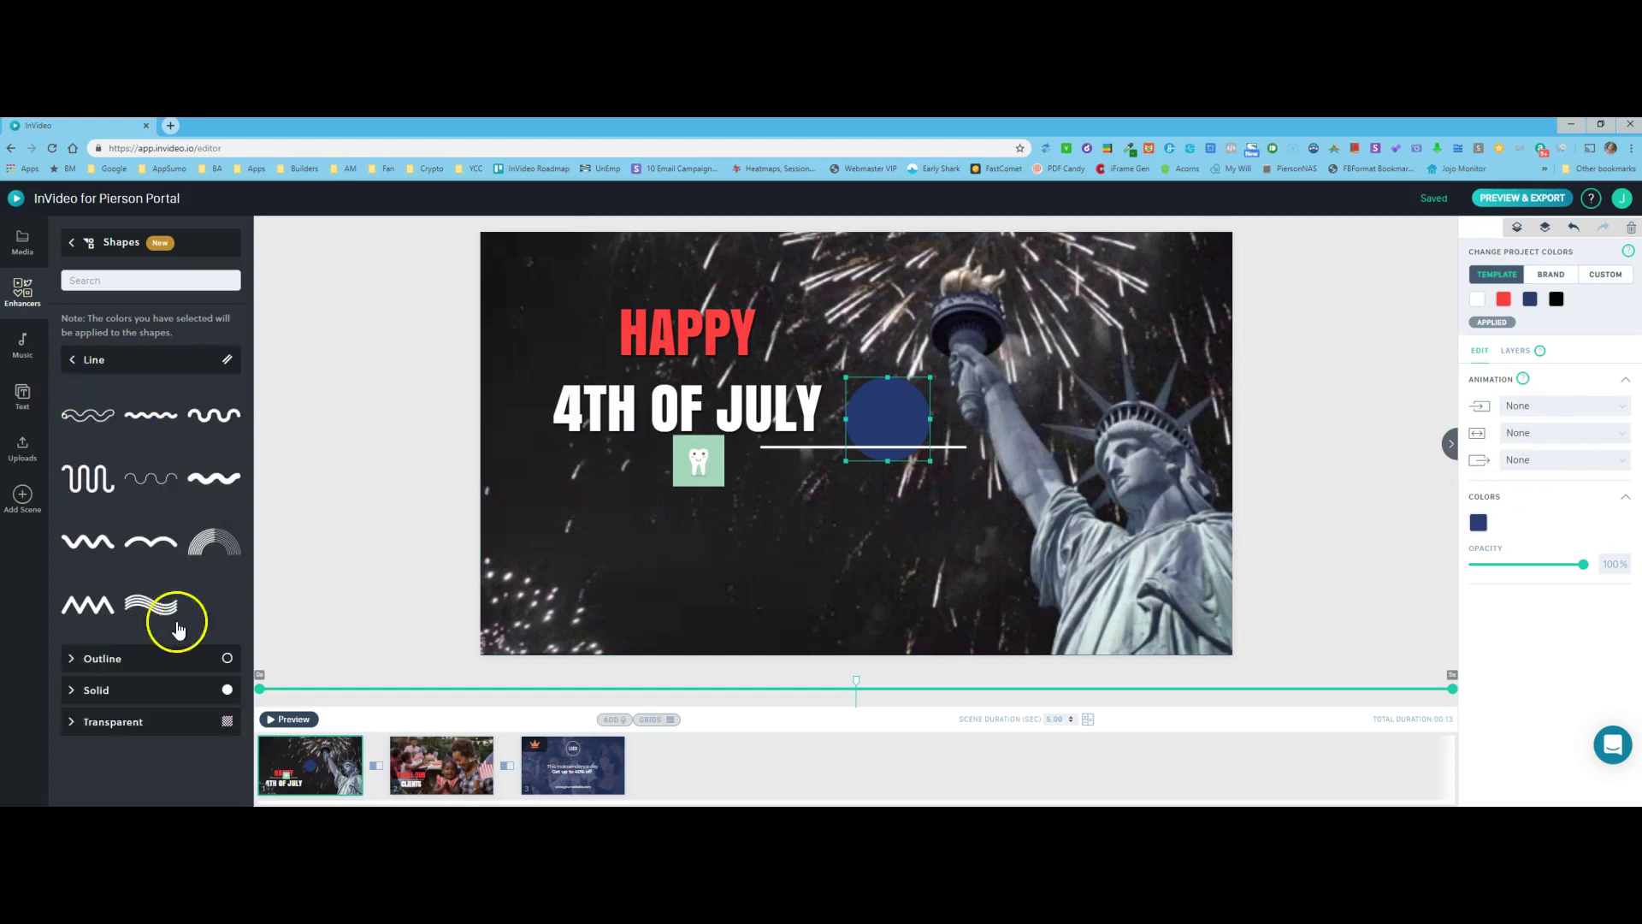
click(75, 659)
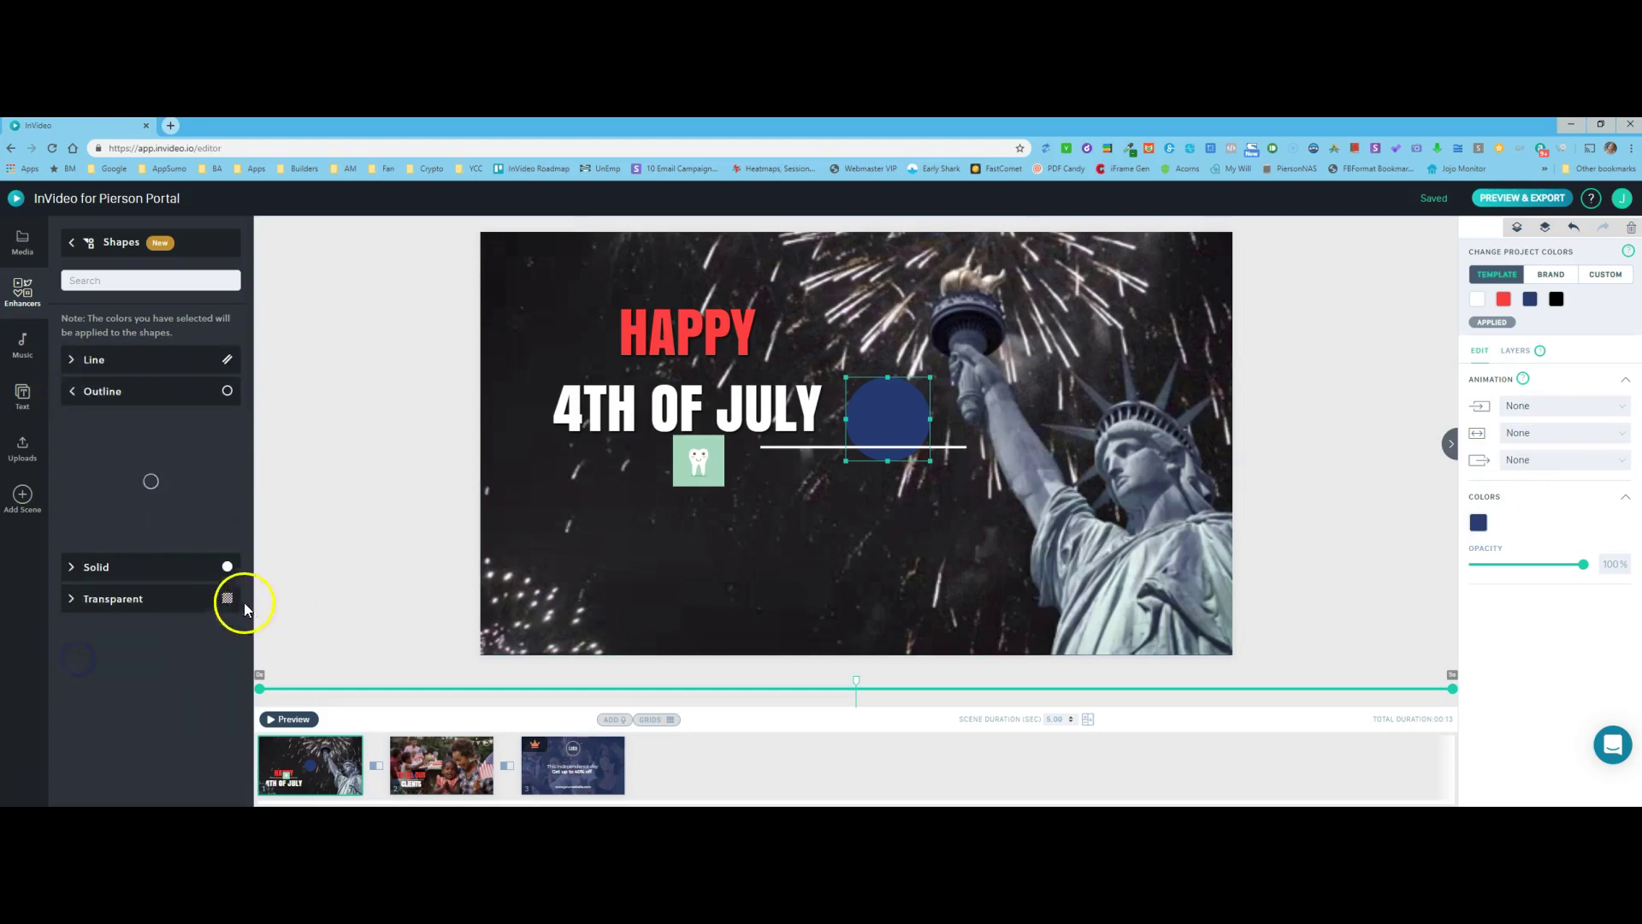
click(102, 712)
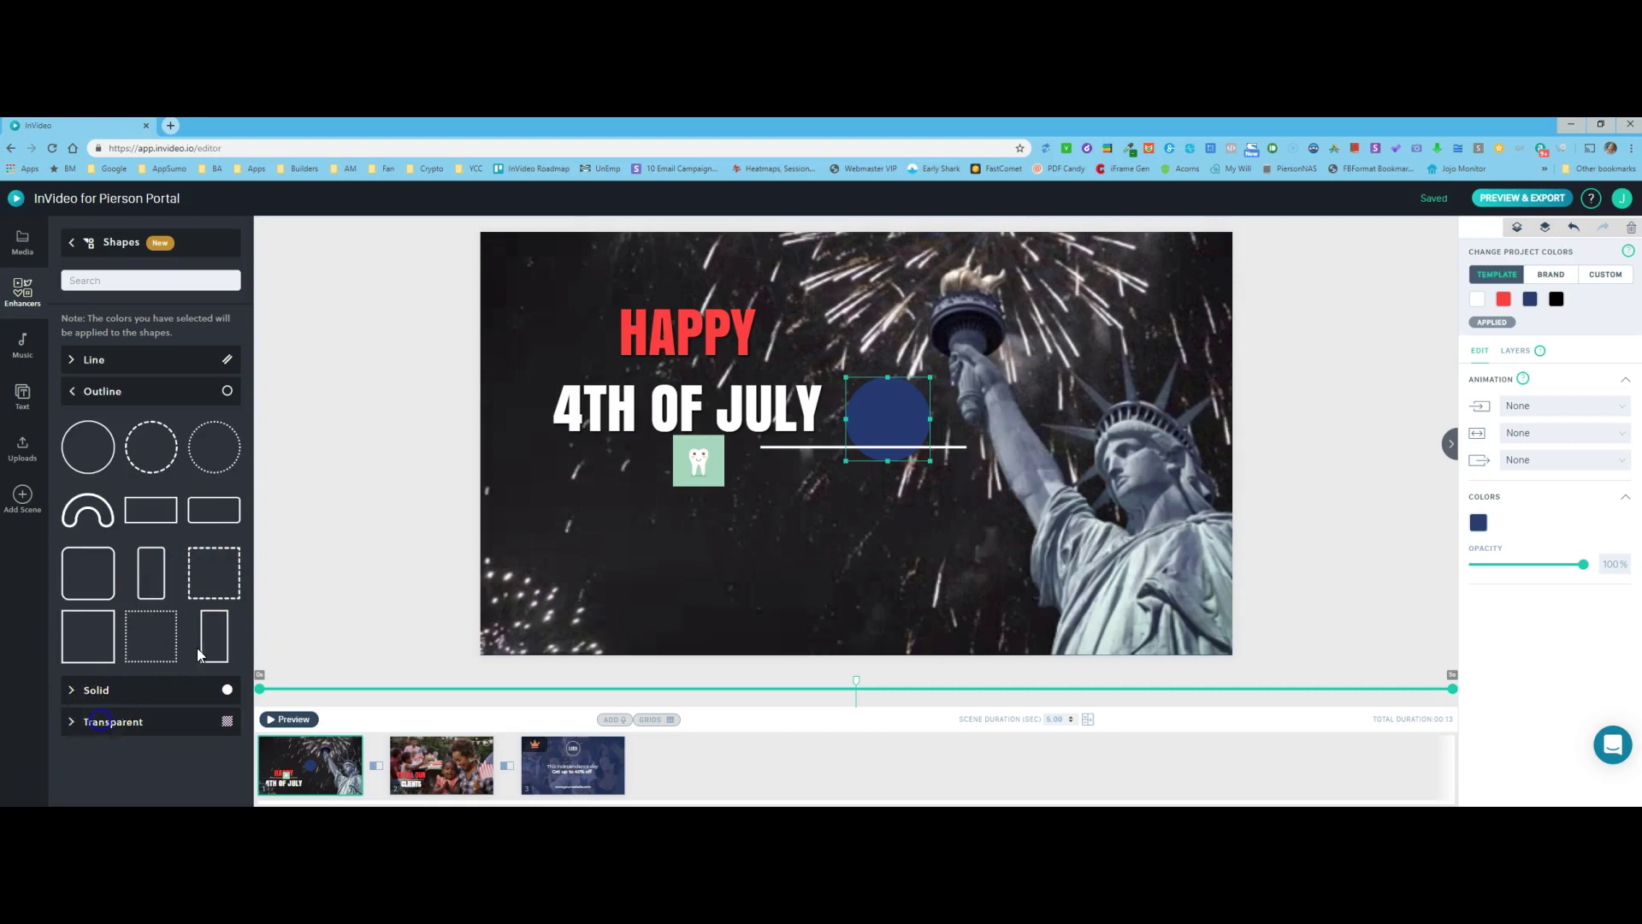
Scroll through the transparent shapes down to the arrow and chevron shapes
scroll(161, 513, down, 2)
scroll(156, 538, down, 3)
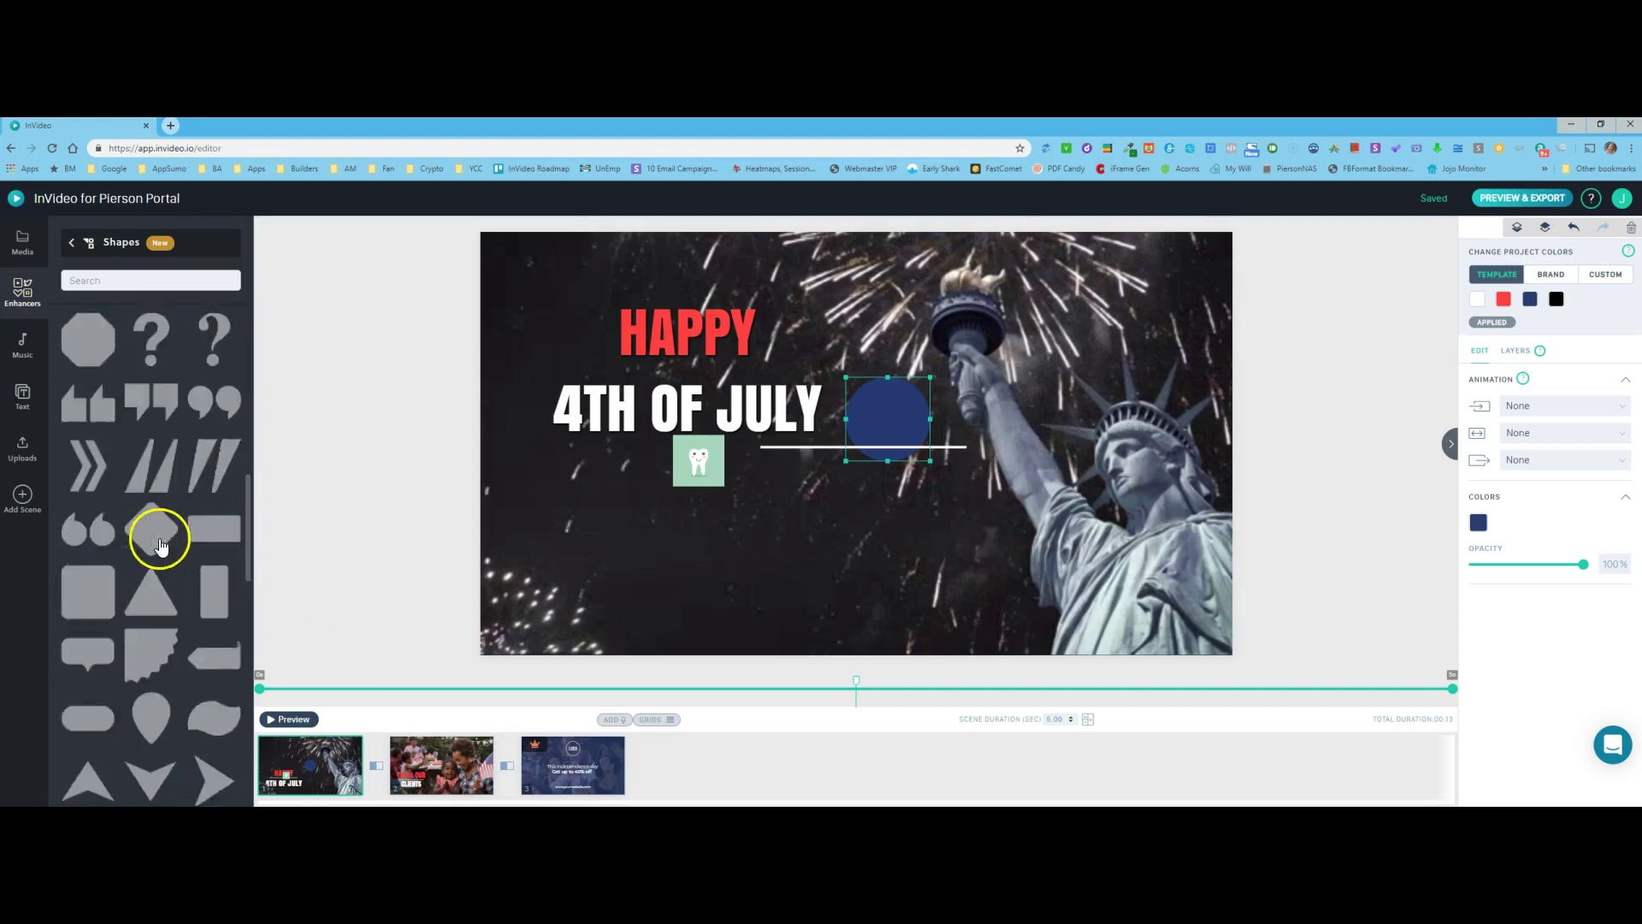
scroll(156, 539, down, 3)
scroll(156, 538, down, 2)
scroll(159, 556, down, 2)
scroll(154, 565, up, 5)
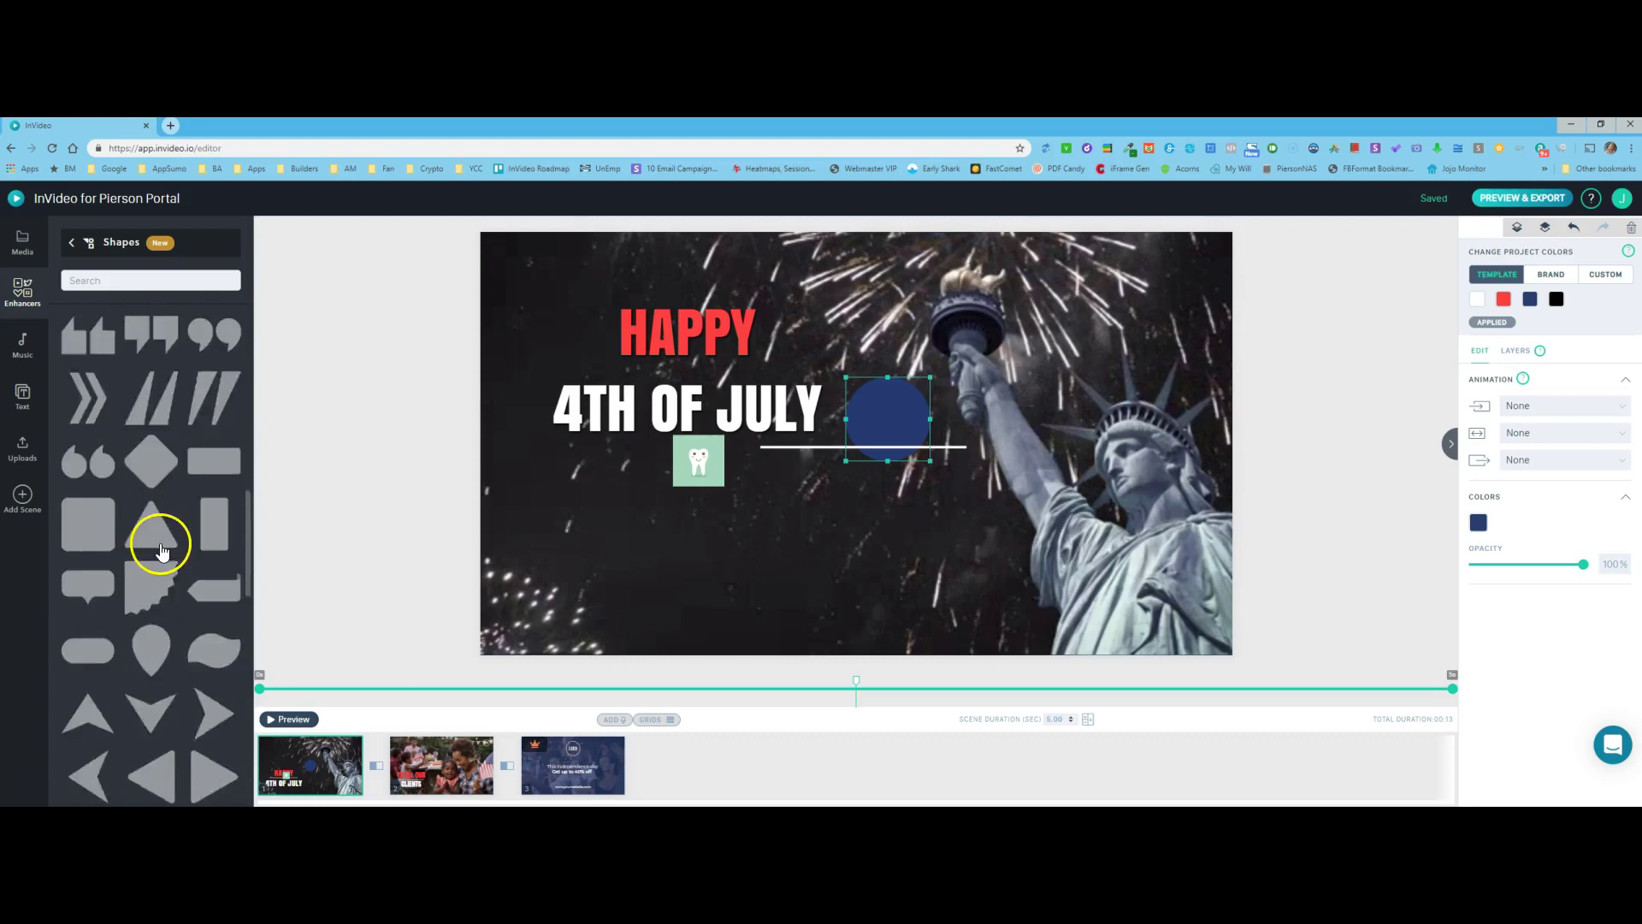
scroll(147, 547, up, 2)
scroll(154, 556, down, 2)
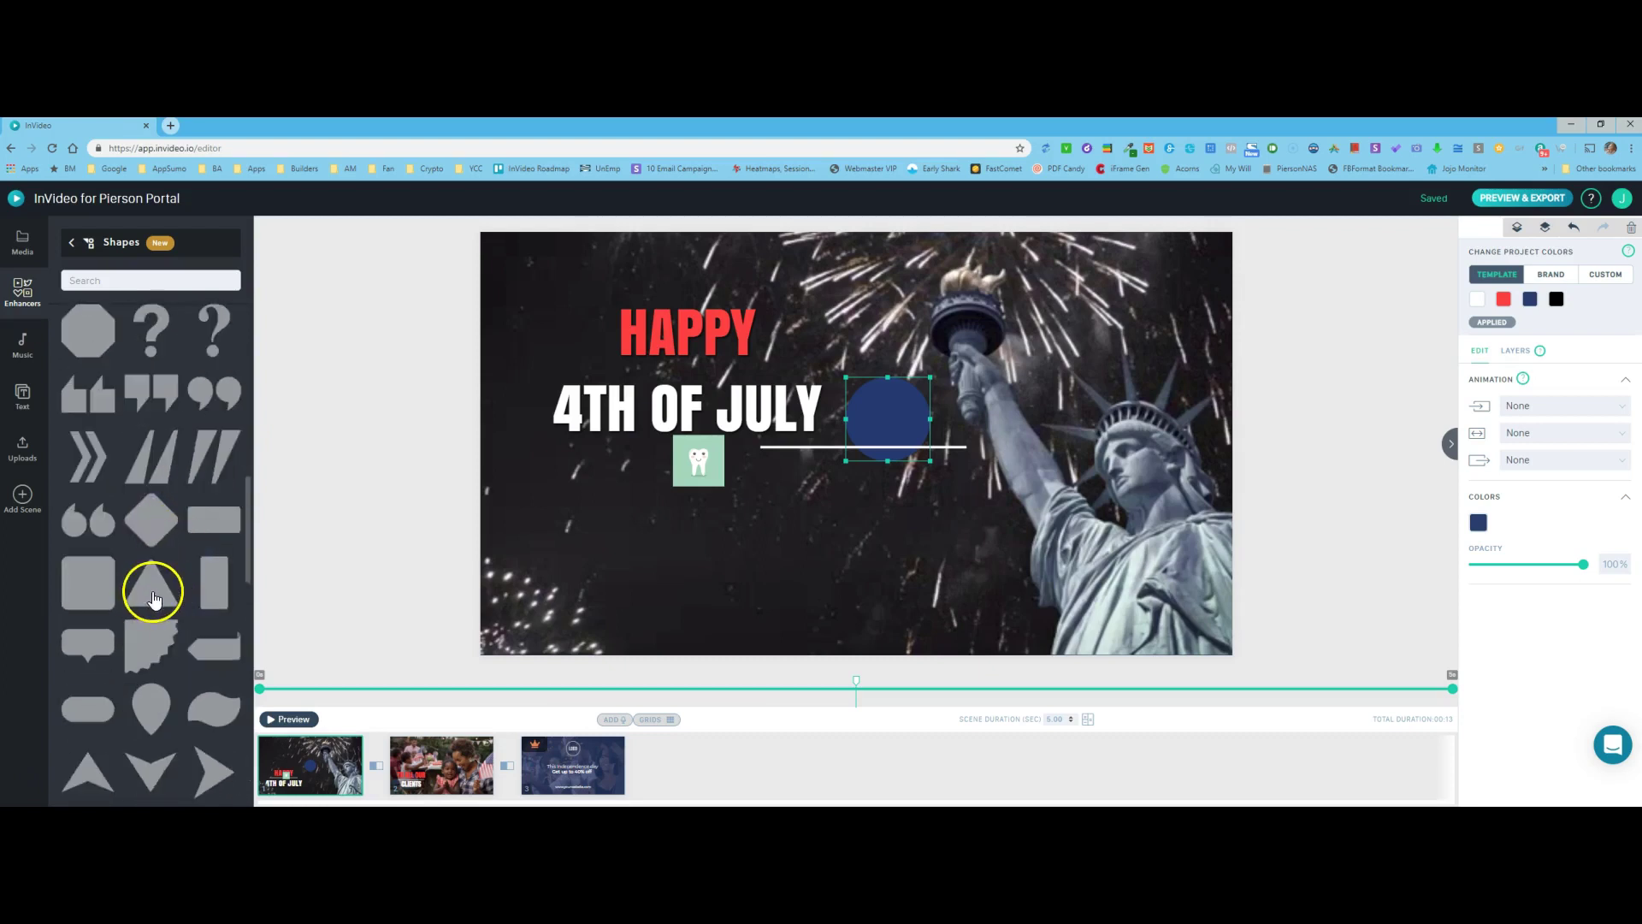
scroll(166, 539, down, 3)
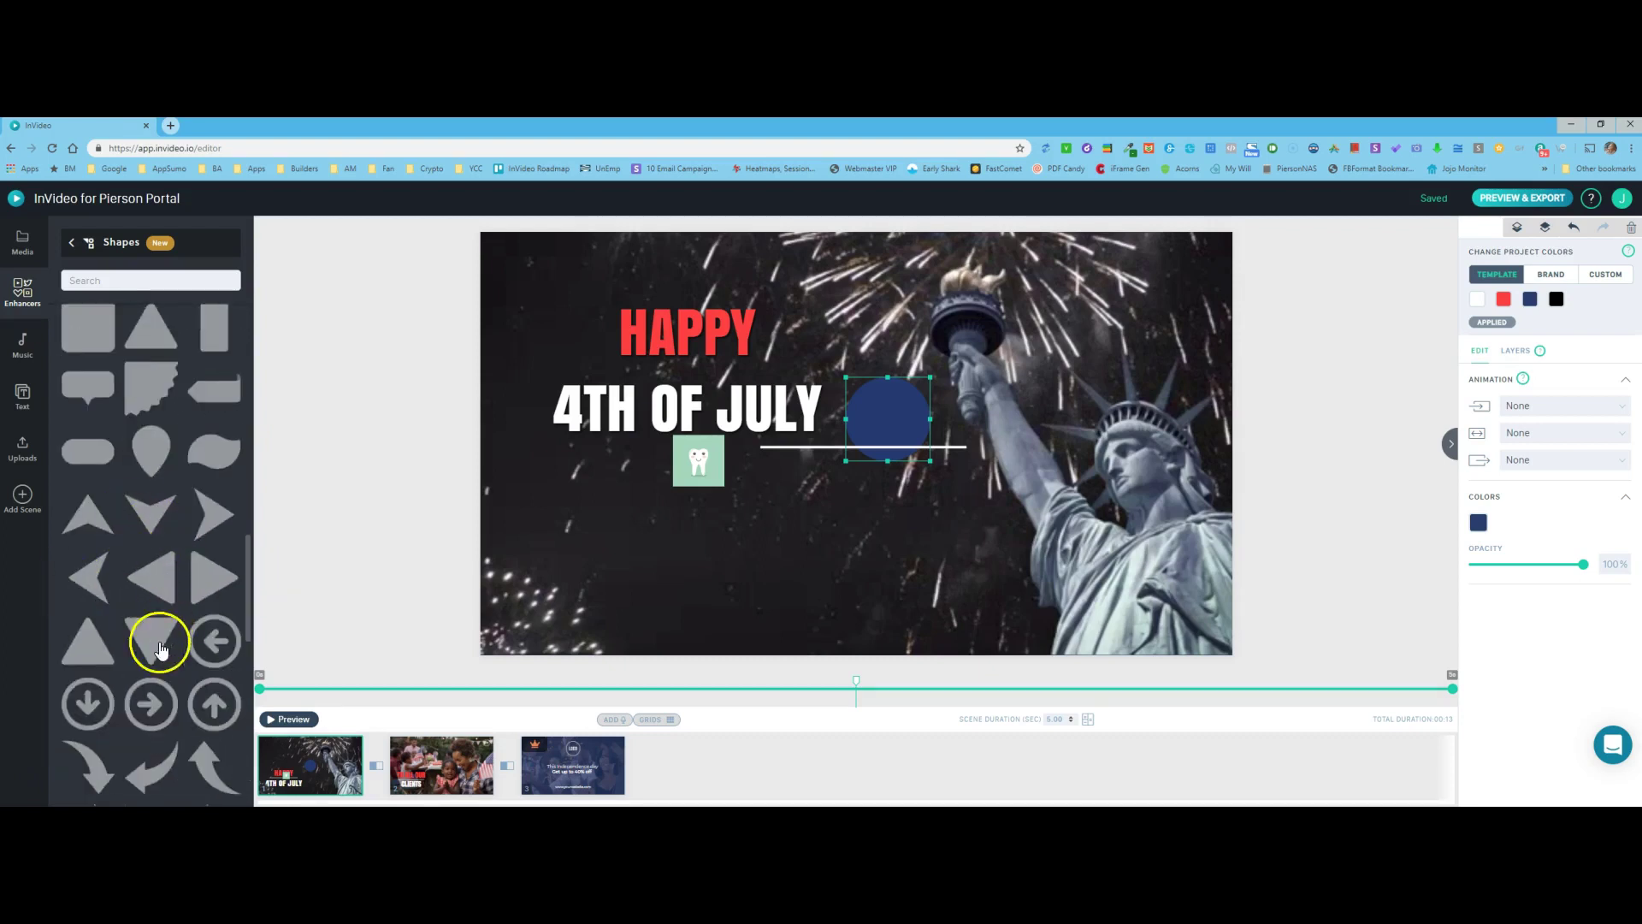
scroll(163, 650, down, 3)
scroll(168, 555, up, 1)
scroll(180, 565, down, 3)
scroll(196, 590, up, 1)
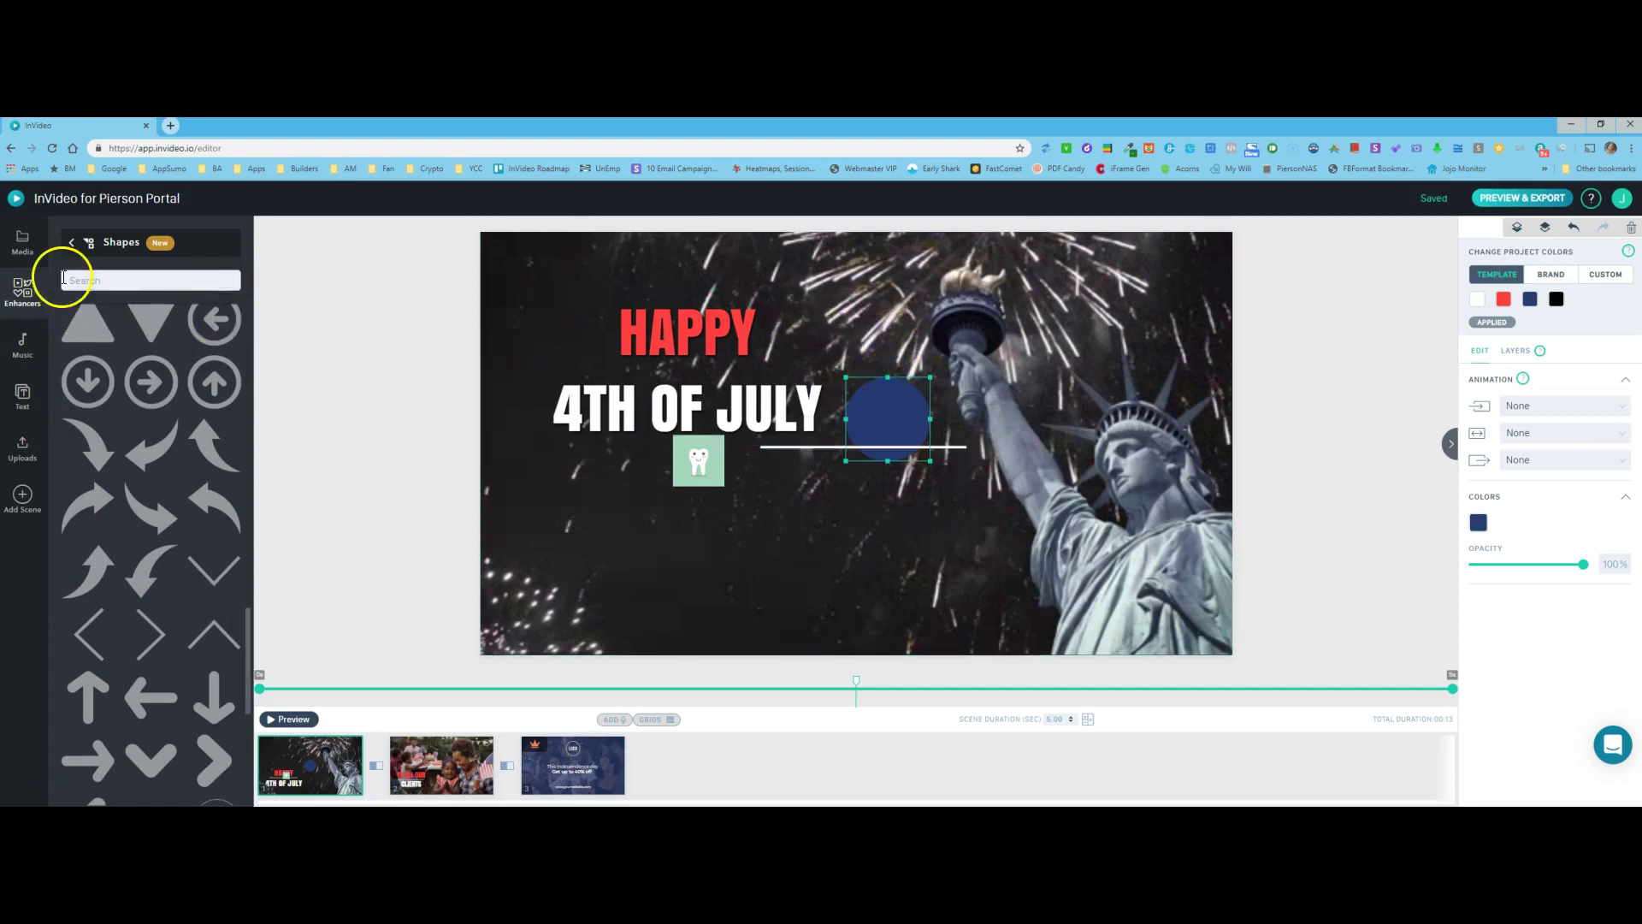
Open the Music library and bring up the list of uploaded files
click(23, 345)
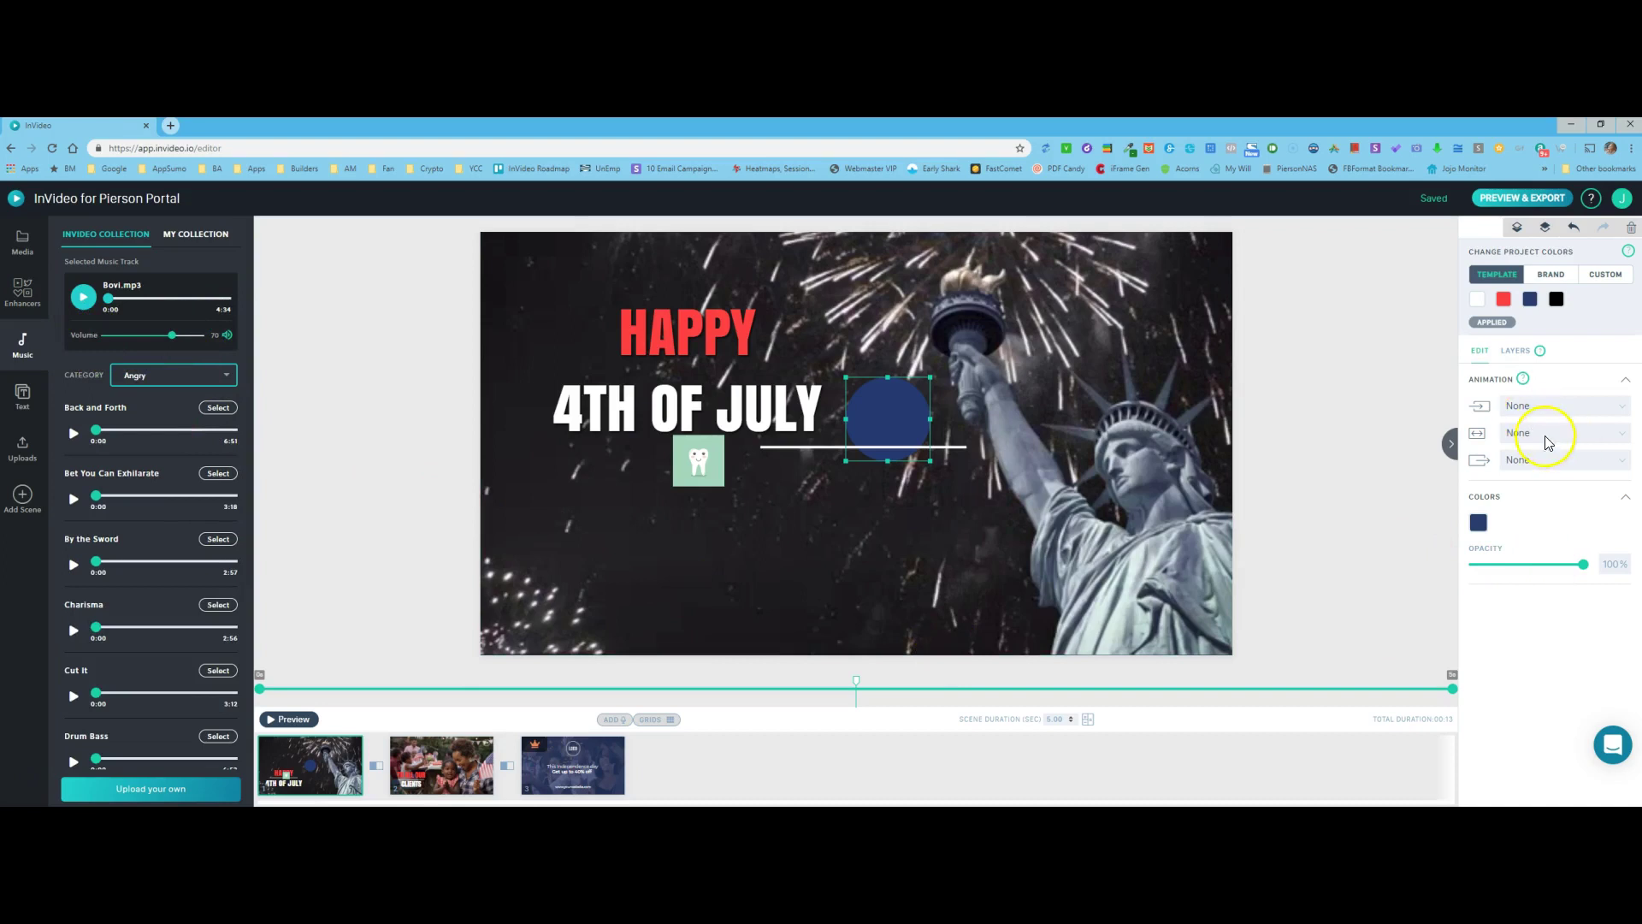
click(1575, 380)
Browse the logos and clips in My Uploads, glance at Team Uploads, then return to My Uploads
click(44, 460)
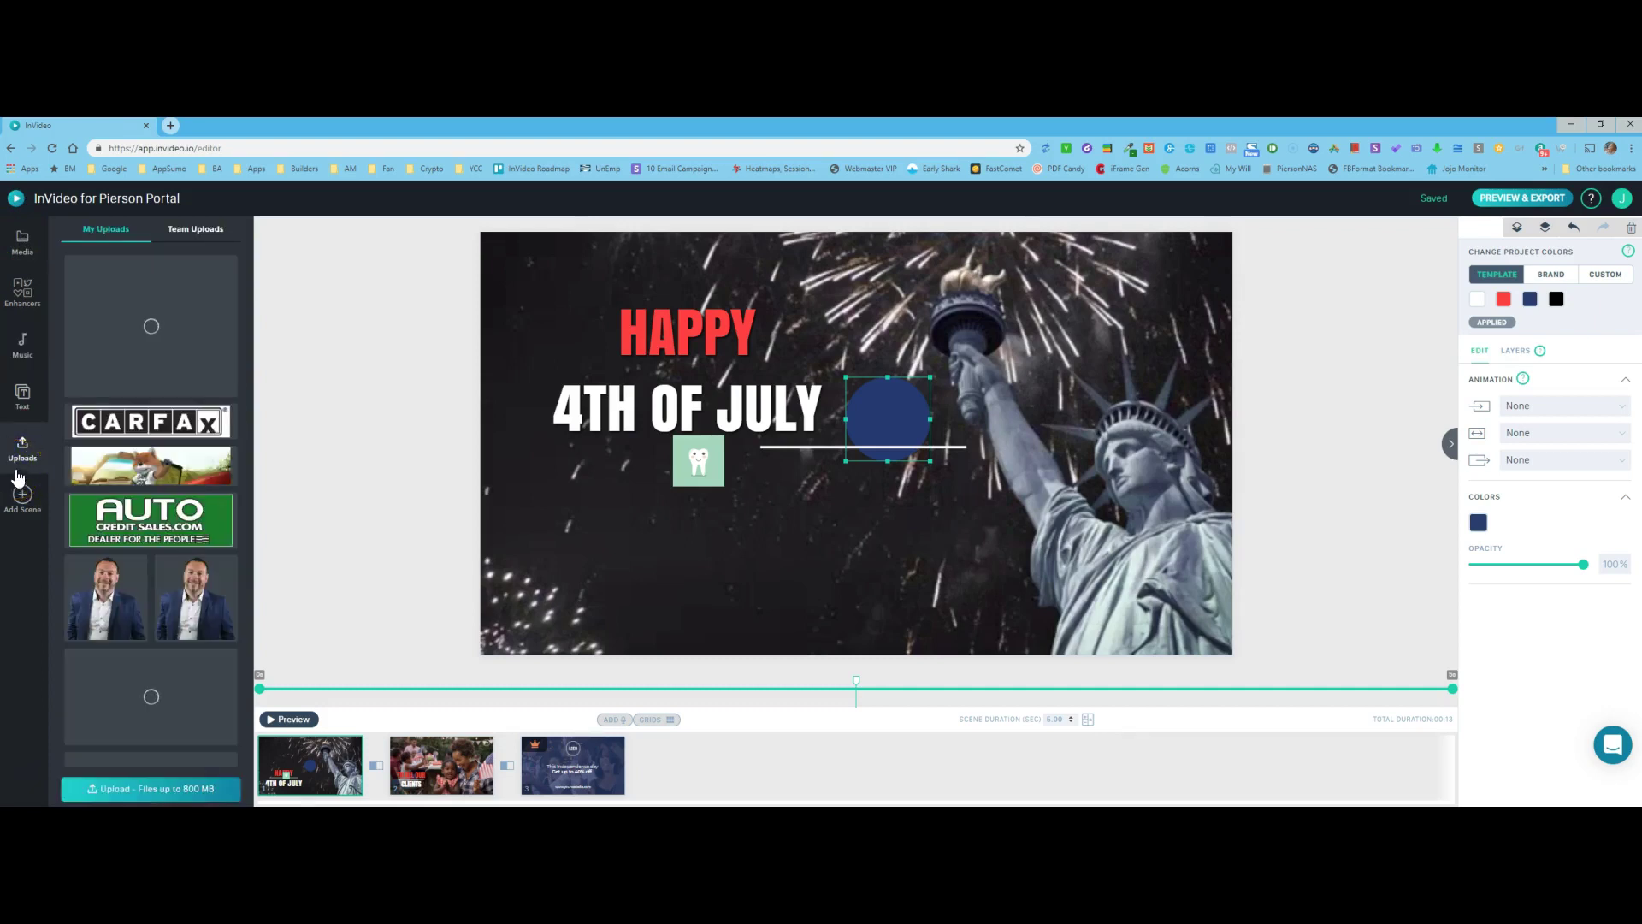
mouse_move(151, 327)
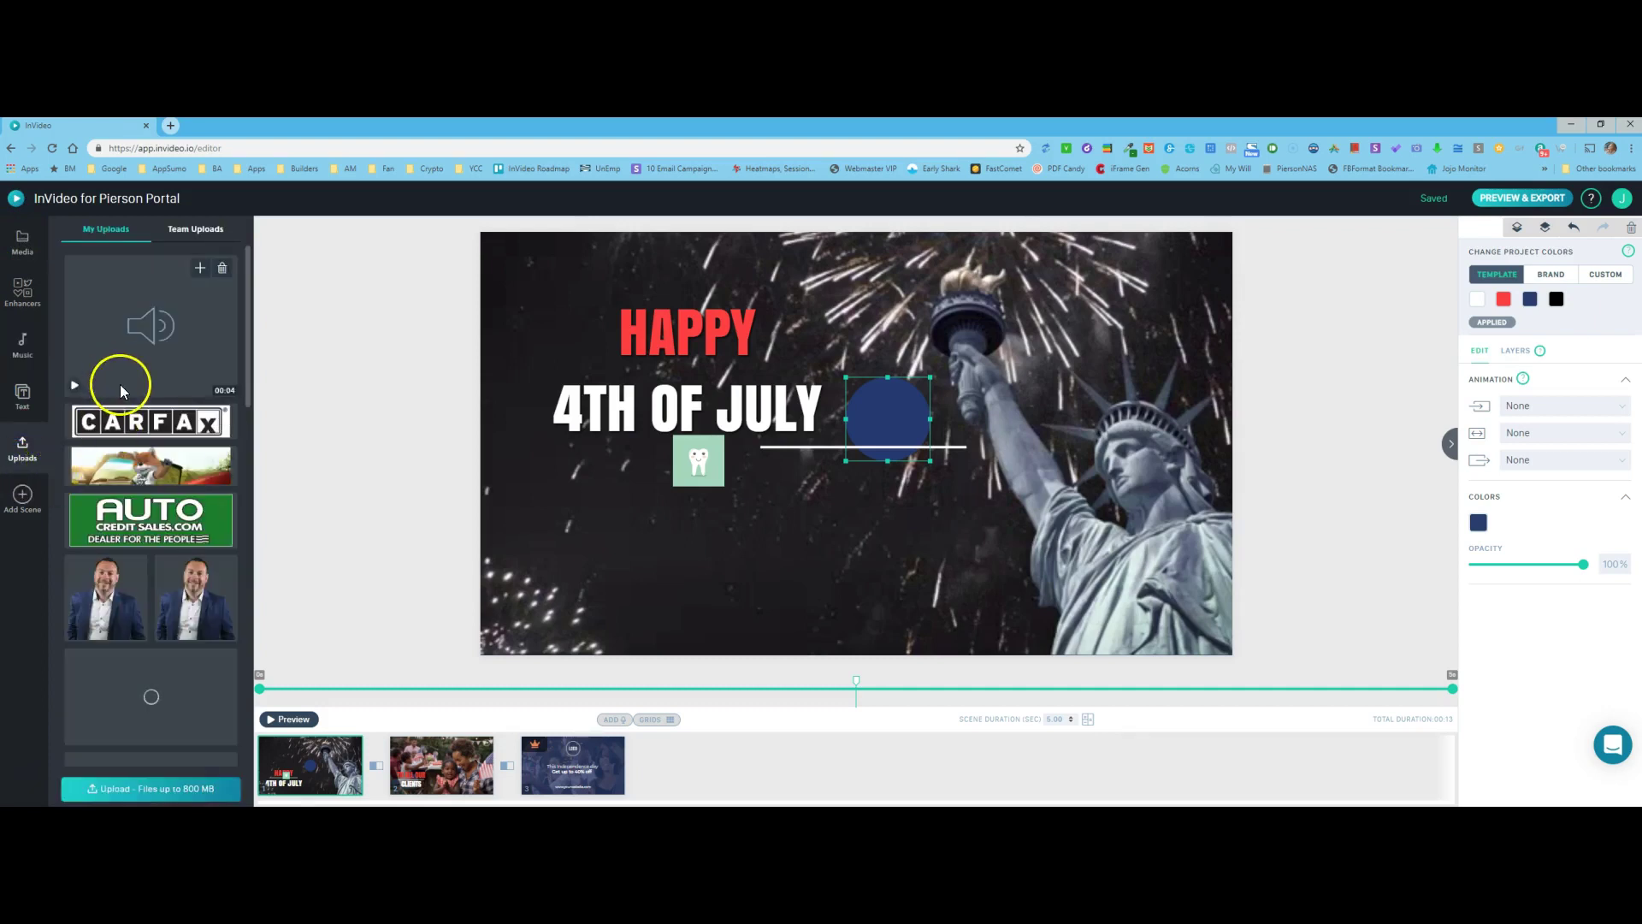
scroll(136, 385, down, 3)
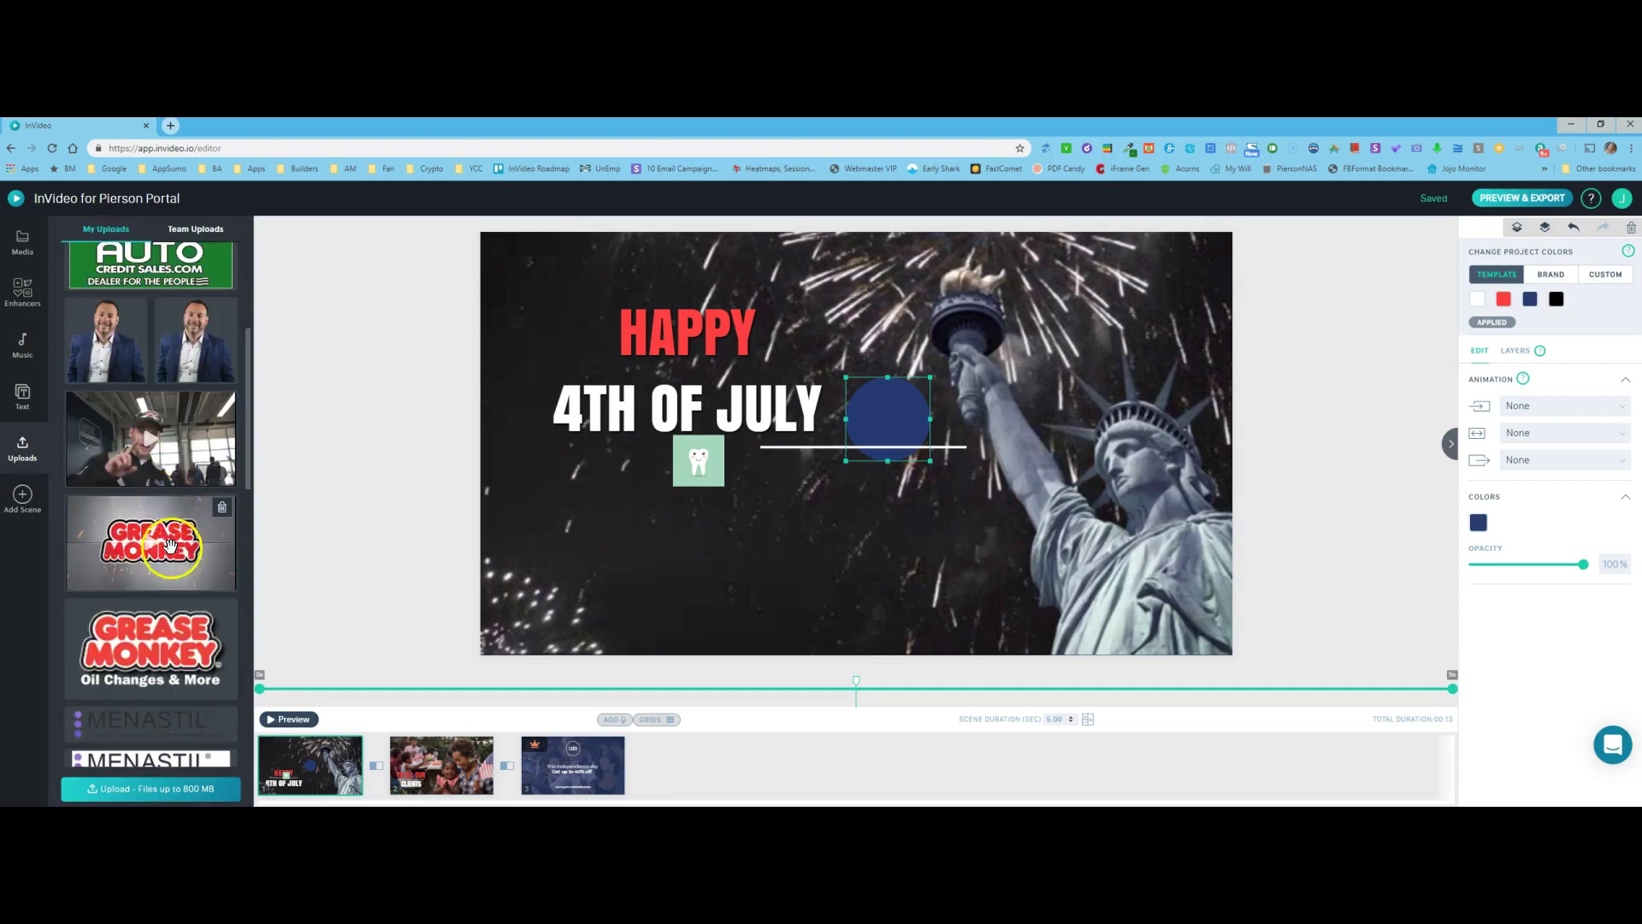
scroll(171, 590, down, 5)
scroll(172, 597, down, 5)
scroll(172, 597, down, 5)
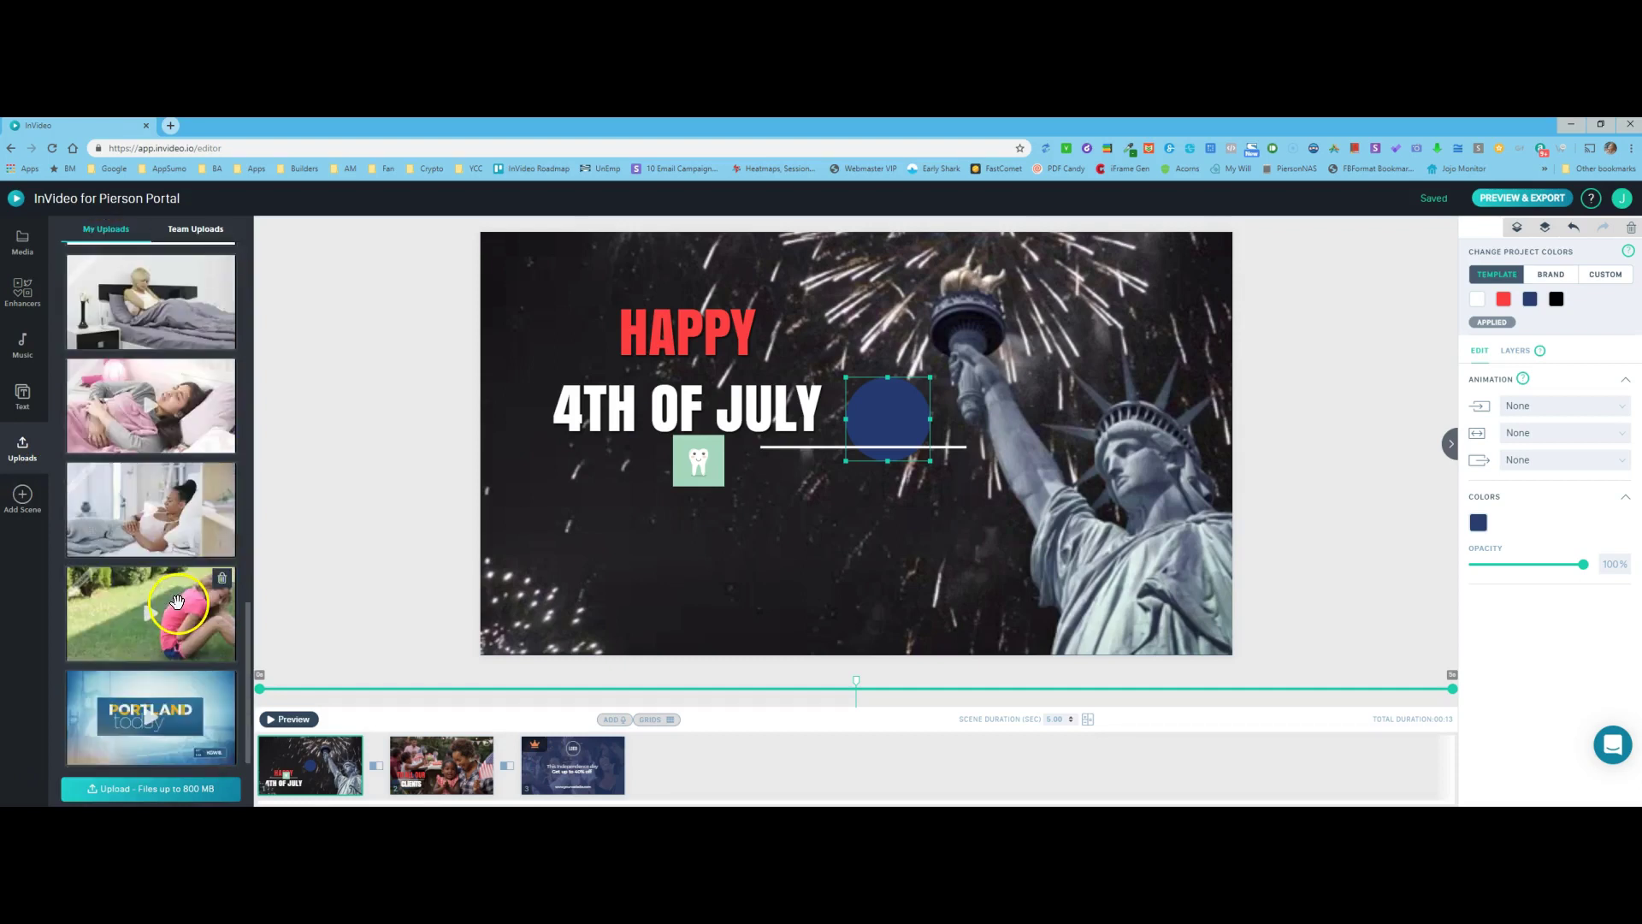
scroll(162, 556, up, 10)
scroll(160, 548, up, 5)
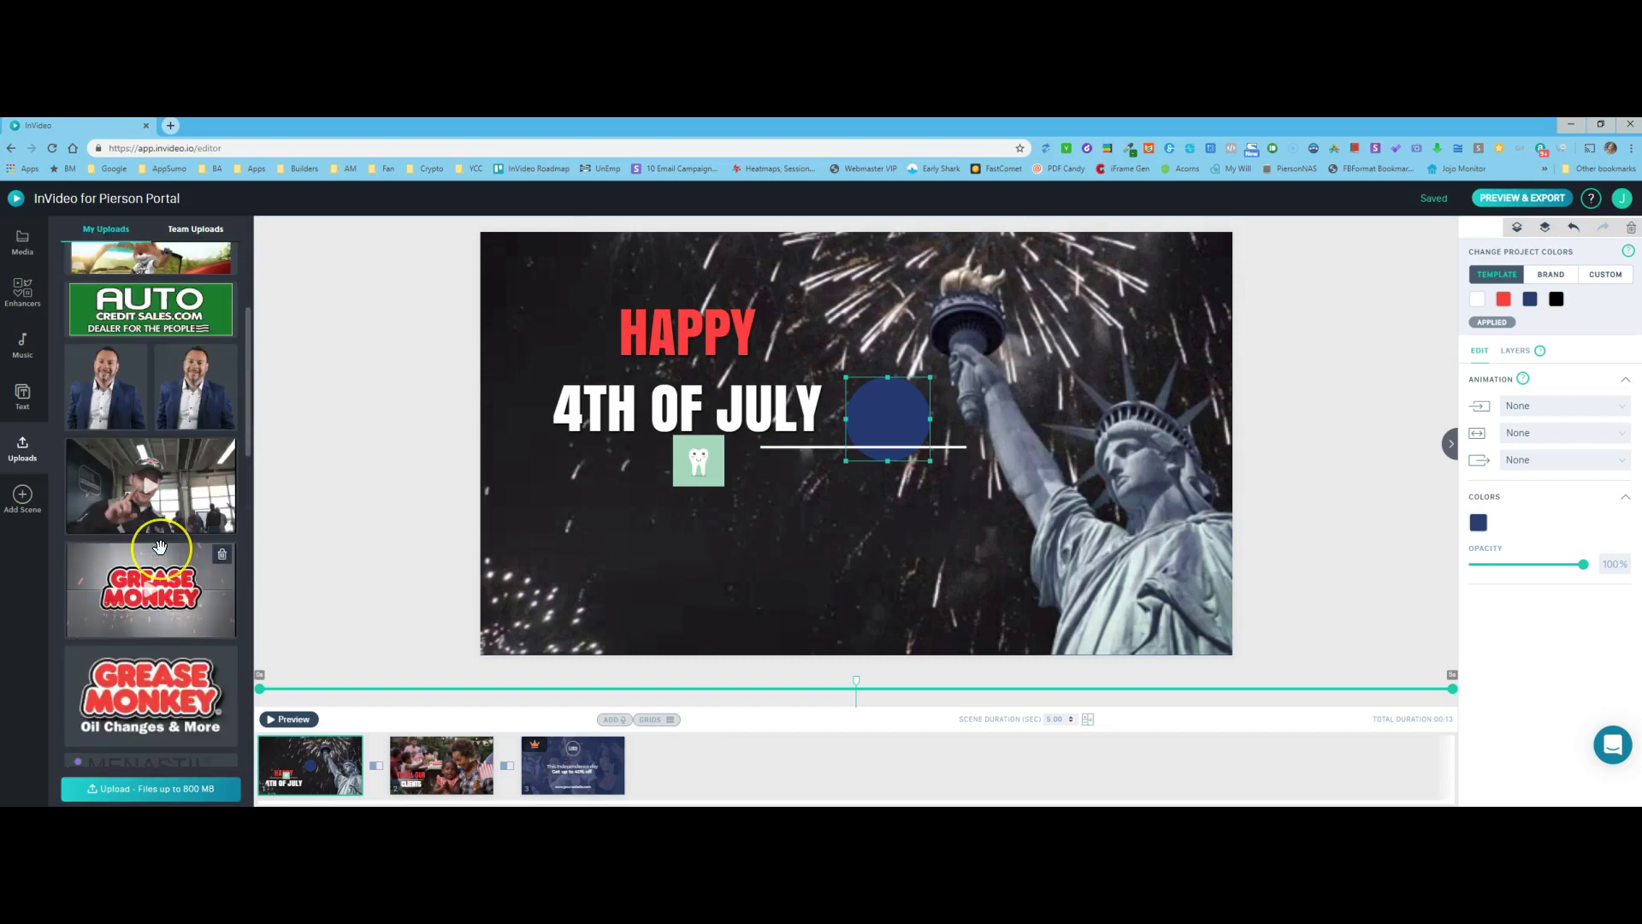
scroll(160, 547, down, 3)
scroll(161, 532, up, 5)
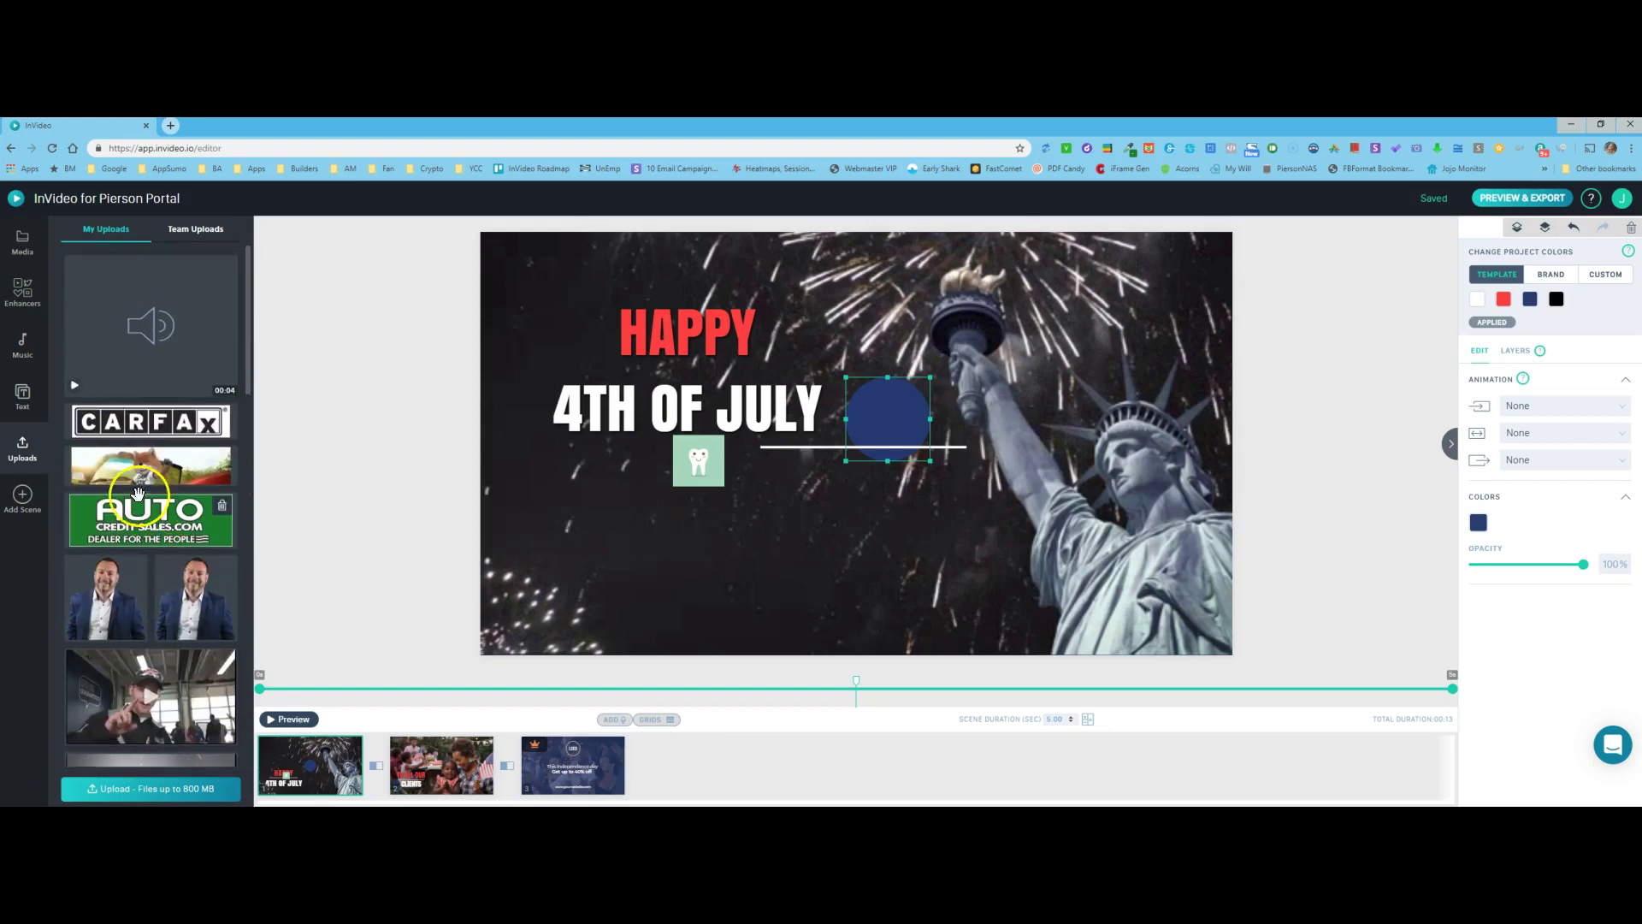
click(193, 231)
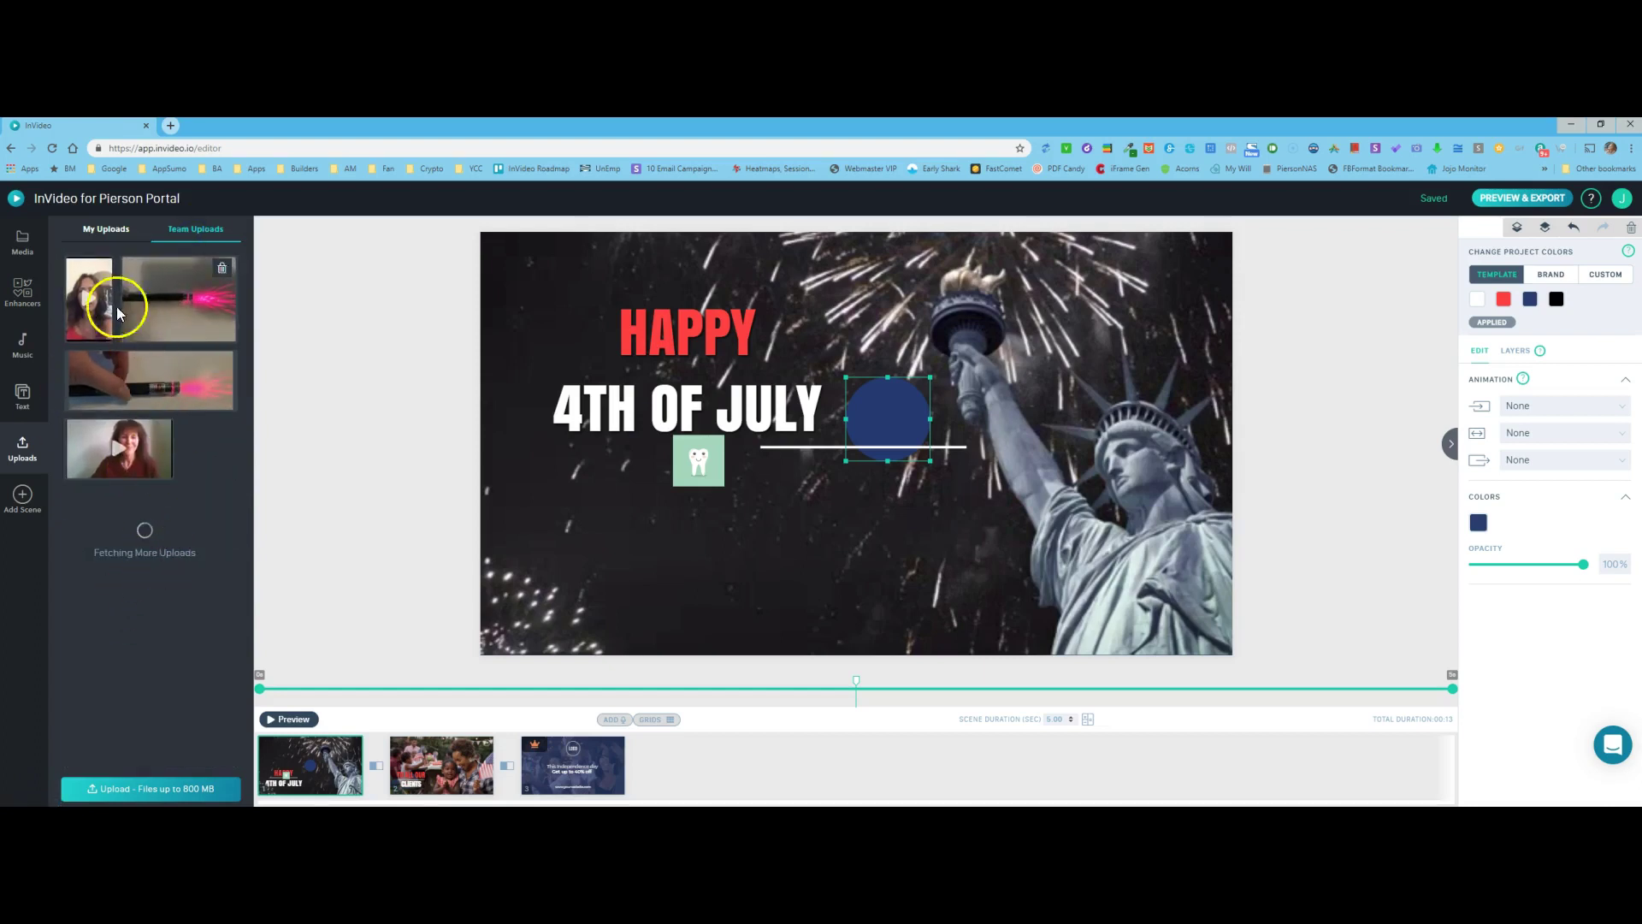
click(108, 229)
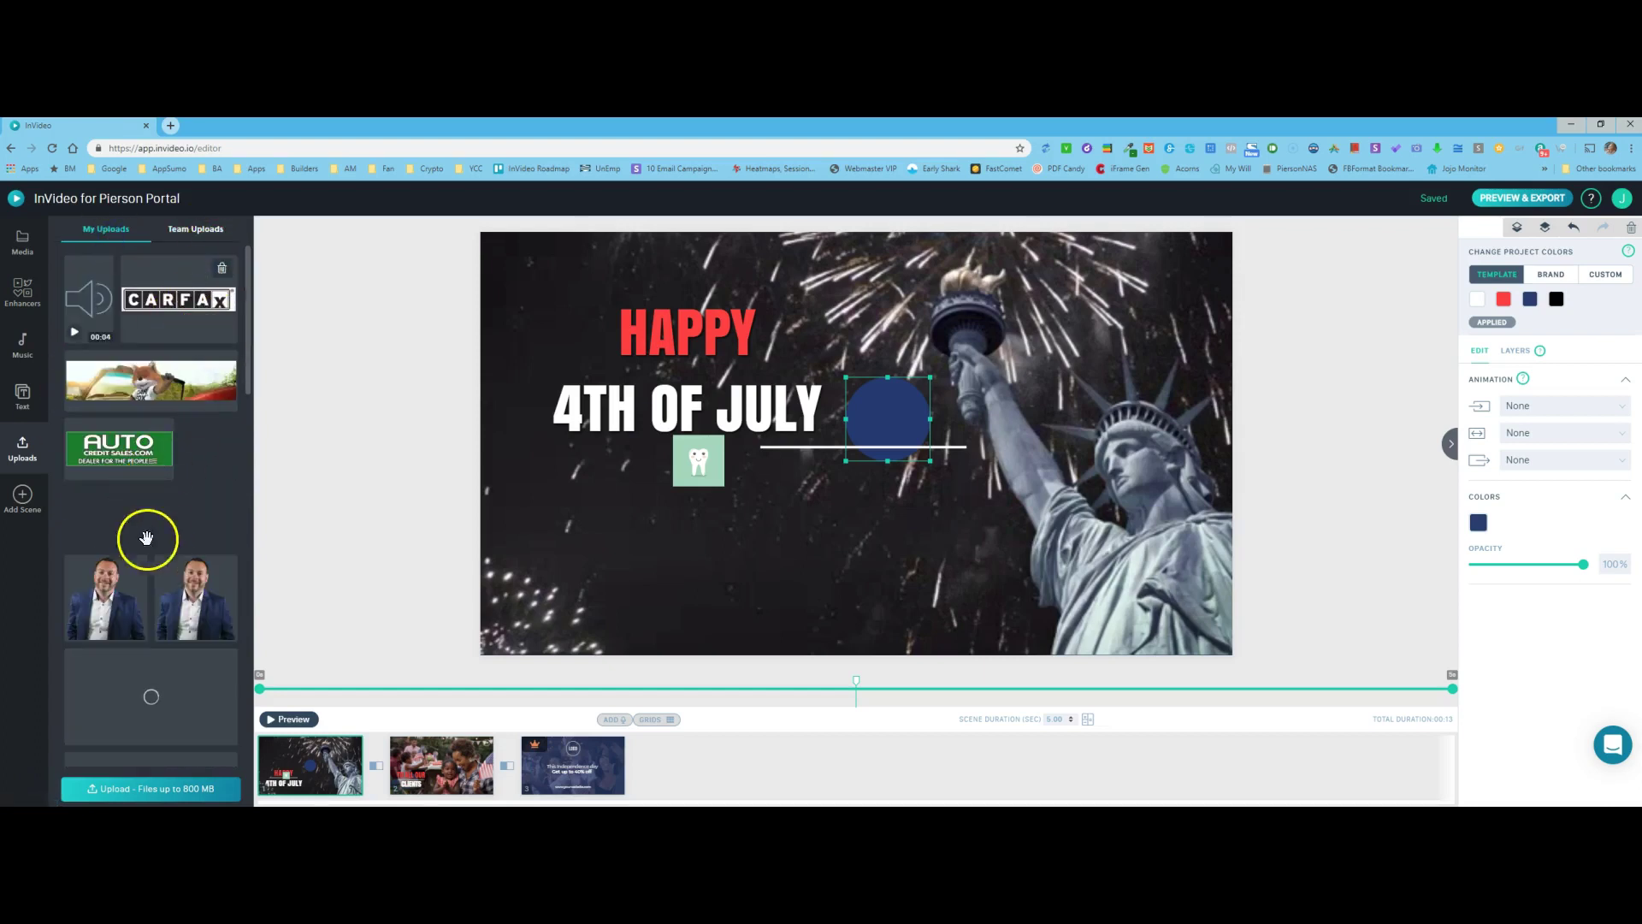